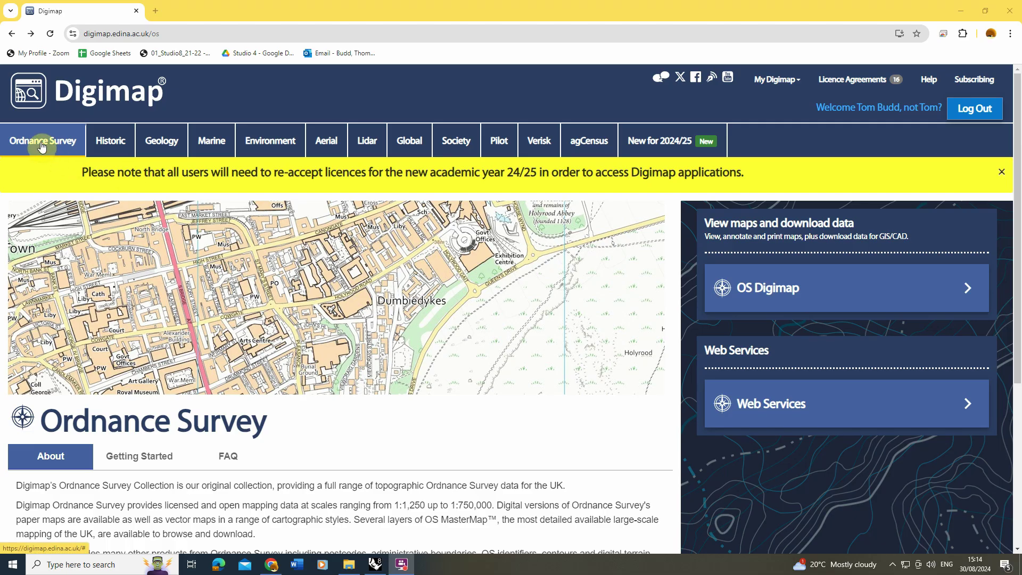
Open the OS Digimap viewer and draw a rectangular download area of about 18 km² over Sca Fell in the Lake District
{"action": "left_click", "coordinate": [769, 298]}
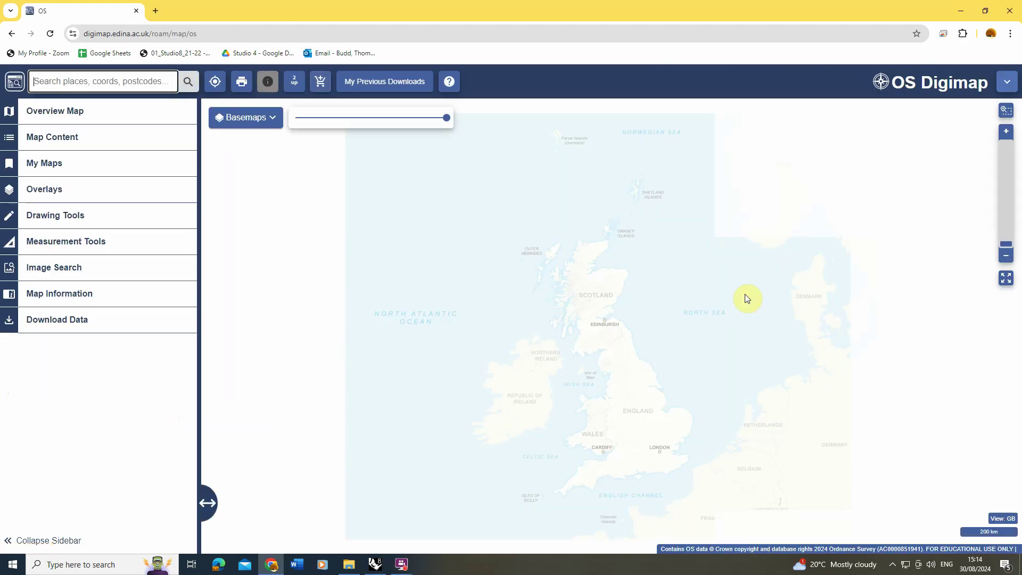
{"action": "scroll", "coordinate": [647, 383], "scroll_direction": "up", "scroll_amount": 3}
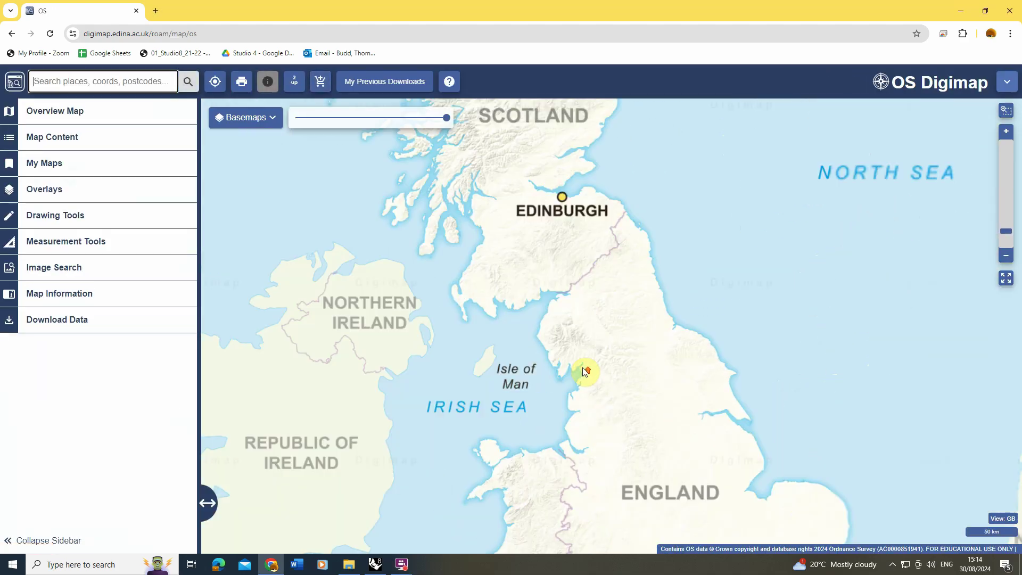
{"action": "scroll", "coordinate": [570, 337], "scroll_direction": "up", "scroll_amount": 3}
{"action": "scroll", "coordinate": [551, 333], "scroll_direction": "up", "scroll_amount": 3}
{"action": "scroll", "coordinate": [537, 331], "scroll_direction": "up", "scroll_amount": 3}
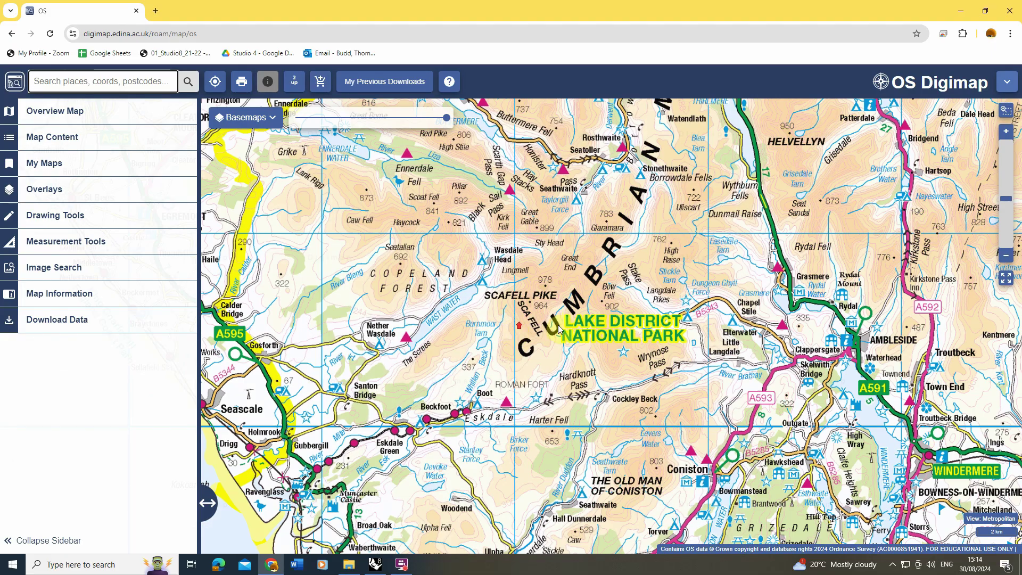
{"action": "scroll", "coordinate": [515, 328], "scroll_direction": "up", "scroll_amount": 2}
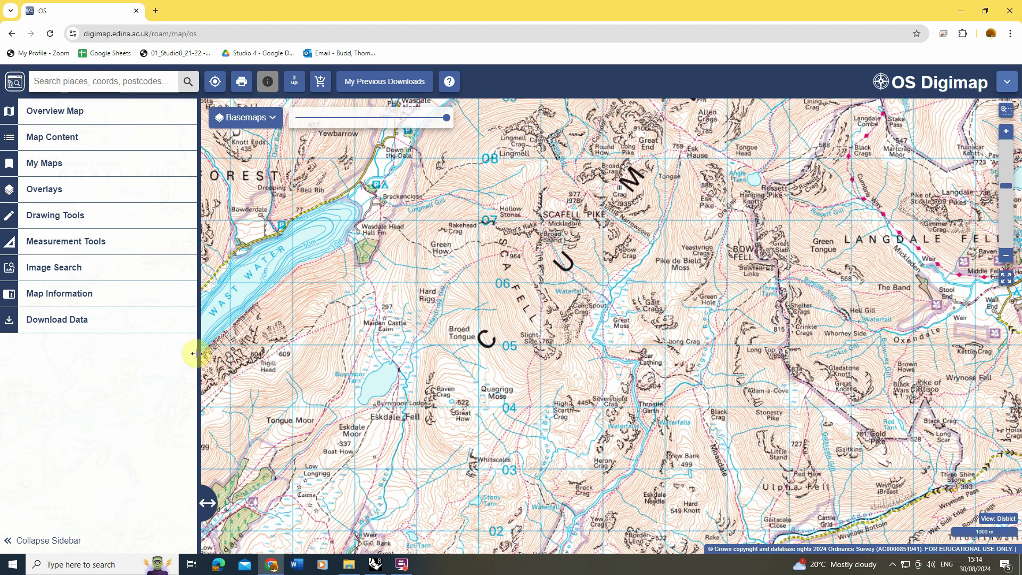
{"action": "left_click", "coordinate": [88, 321]}
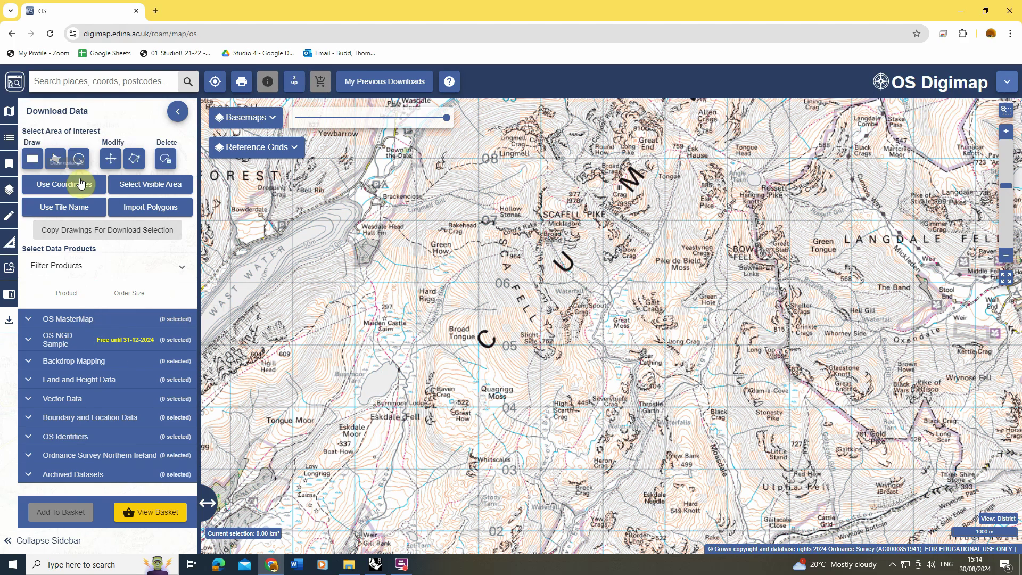
{"action": "left_click", "coordinate": [31, 158]}
{"action": "left_click", "coordinate": [385, 222]}
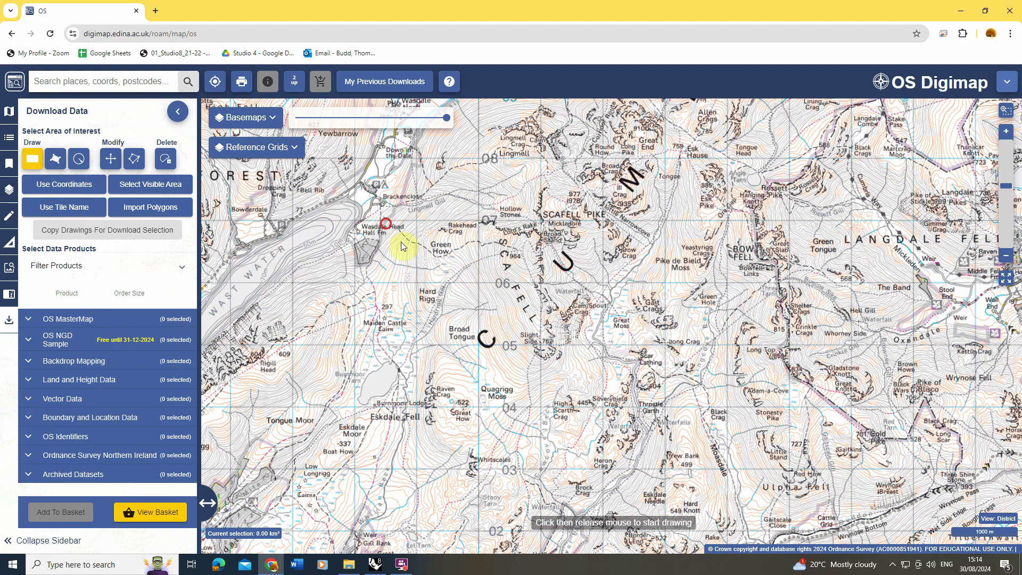
{"action": "left_click", "coordinate": [664, 477]}
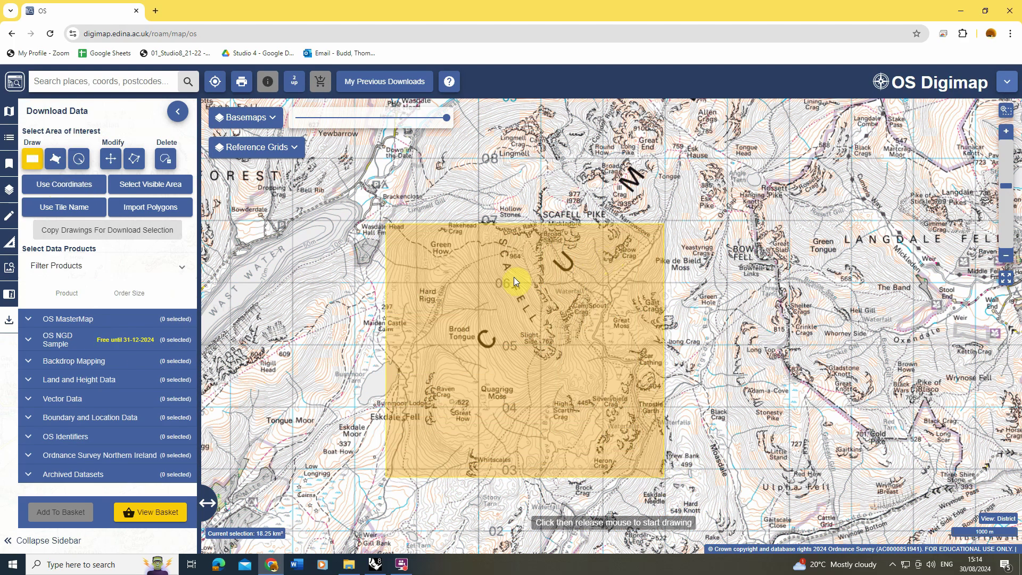
Add the OS Terrain 5 Contours product to the basket with DWG as its format, and close the basket without requesting the download
{"action": "left_click", "coordinate": [61, 379]}
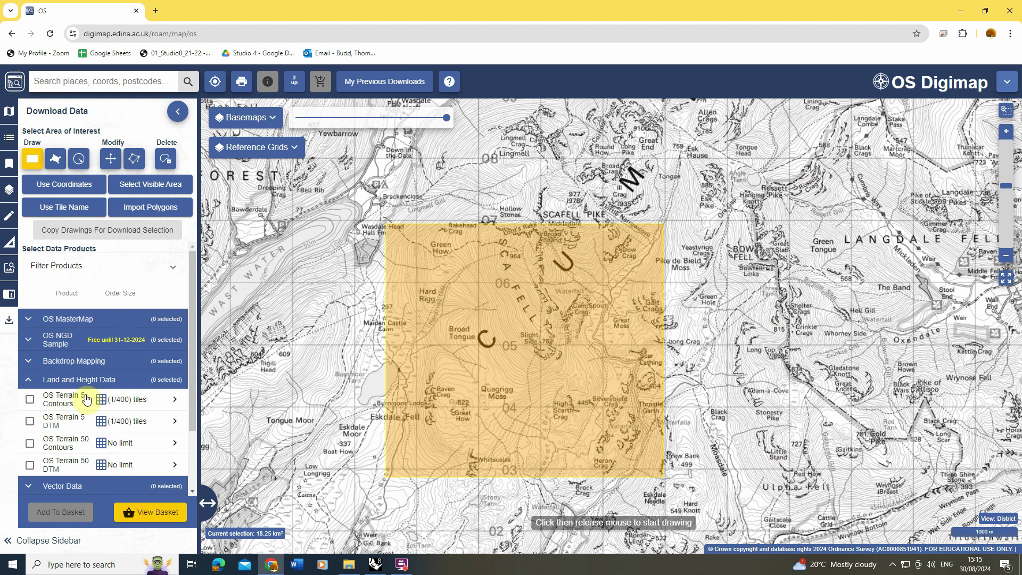
{"action": "left_click", "coordinate": [30, 401]}
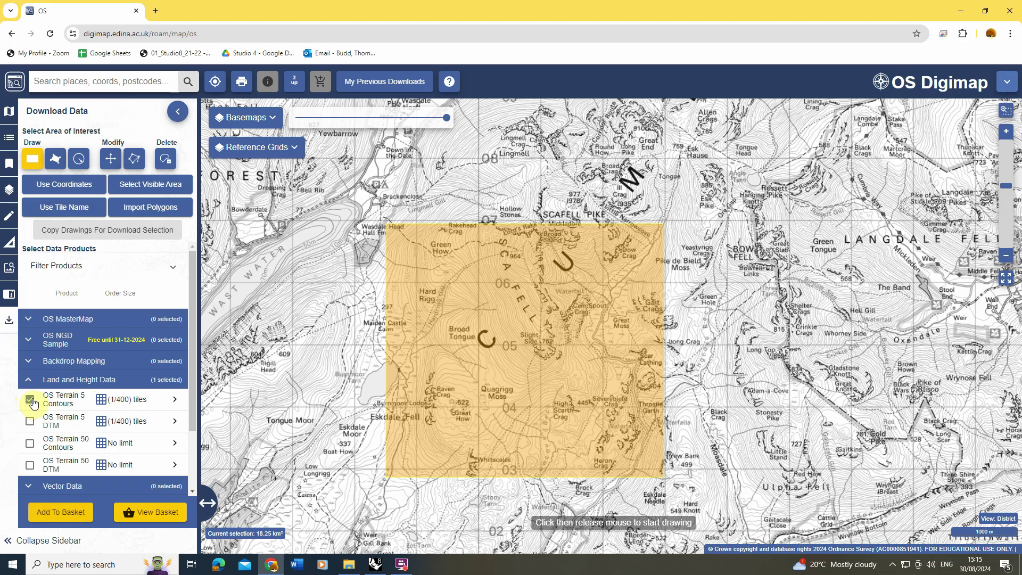
{"action": "left_click", "coordinate": [73, 514]}
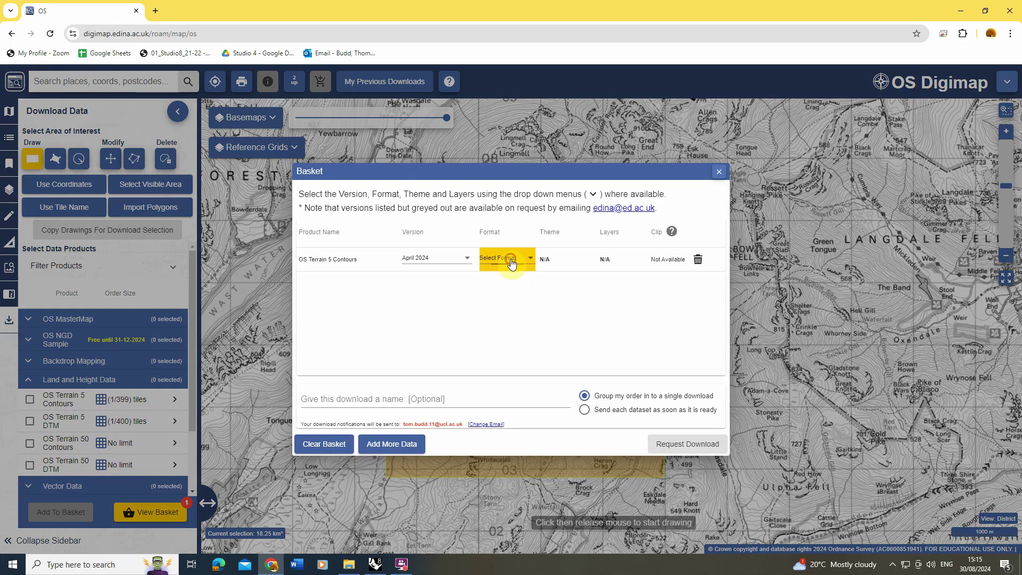
{"action": "left_click", "coordinate": [512, 261]}
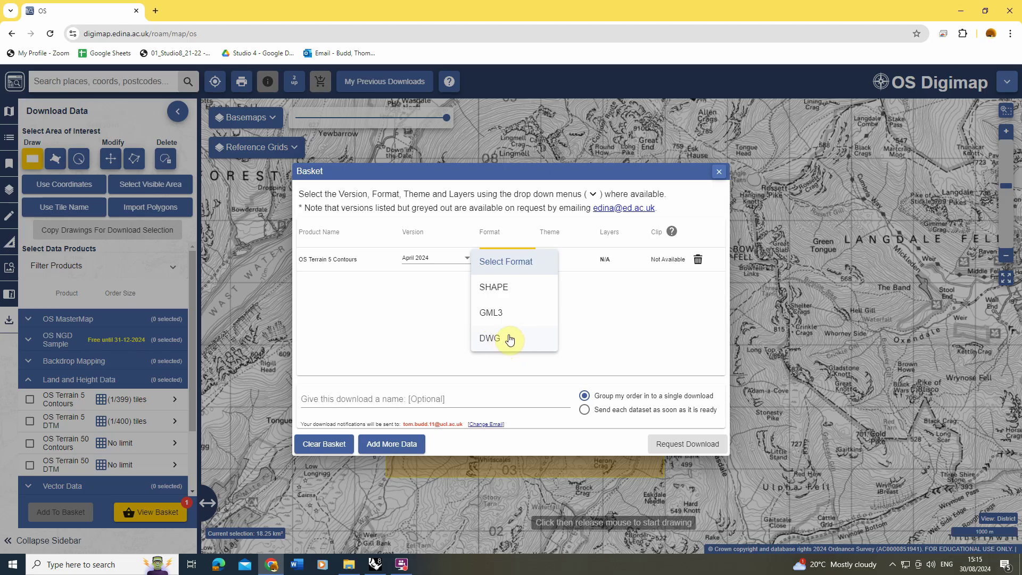
{"action": "left_click", "coordinate": [490, 338]}
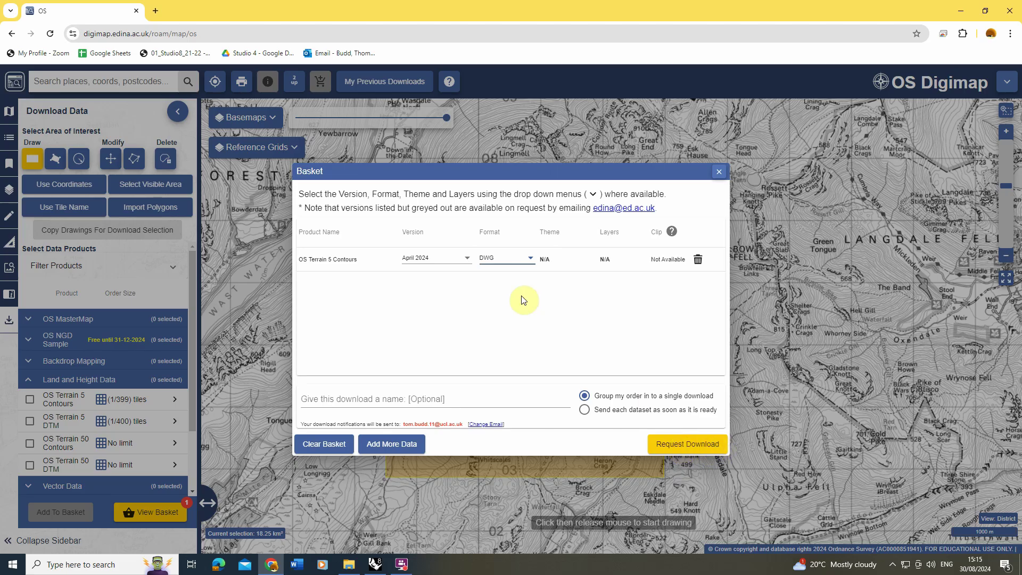
{"action": "left_click", "coordinate": [719, 172]}
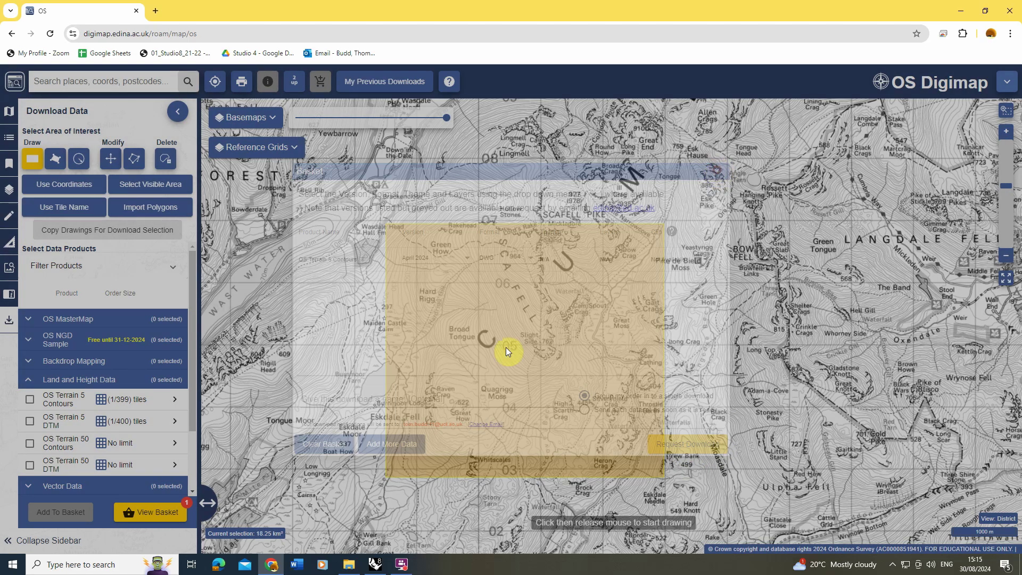
Switch to Rhino 8 and direct a file import to the downloaded terrain's ny folder inside 083_GrasshopperTerrain, copying the path from File Explorer
{"action": "left_click", "coordinate": [376, 564]}
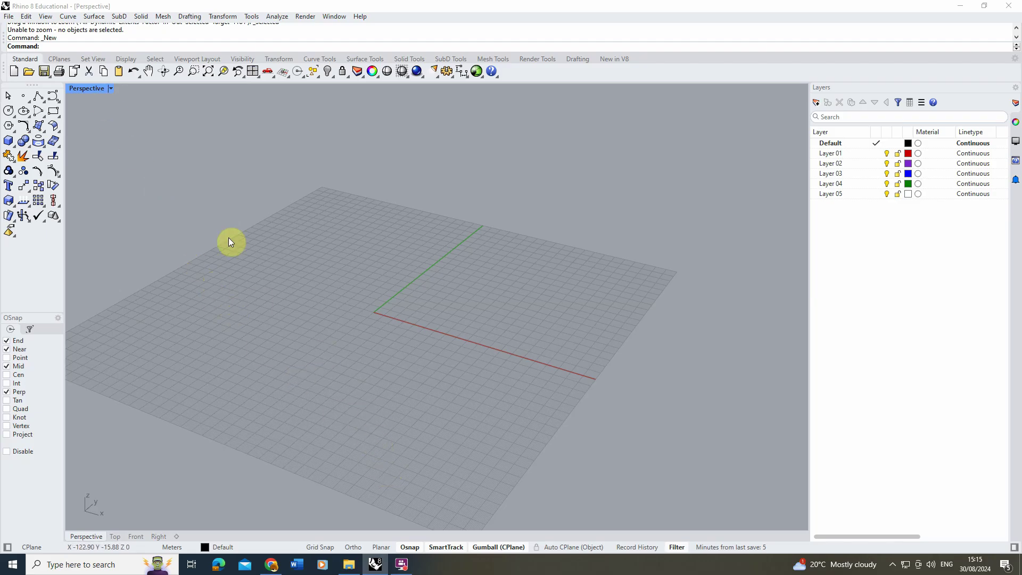
{"action": "left_click", "coordinate": [12, 19]}
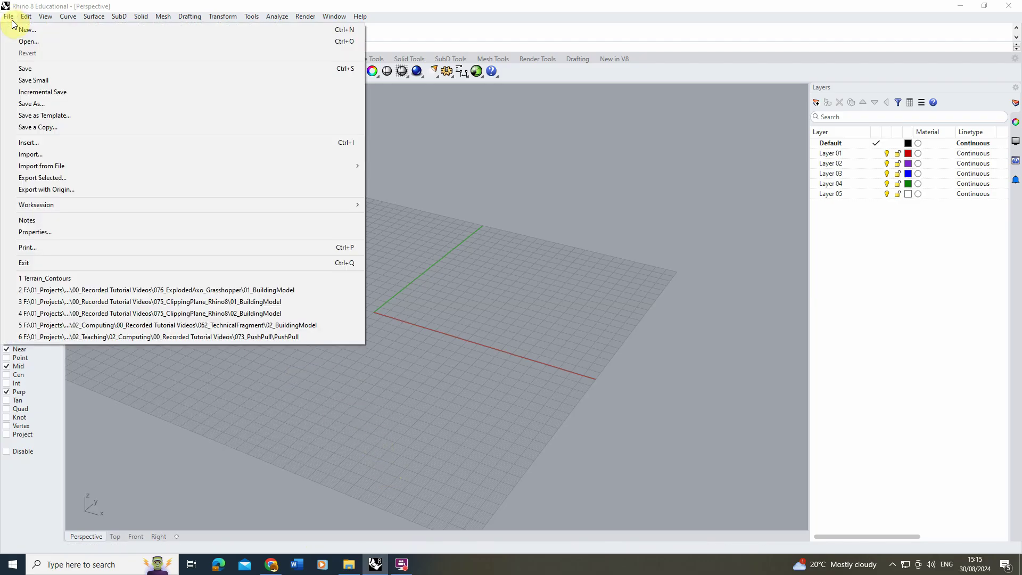
{"action": "left_click", "coordinate": [40, 153]}
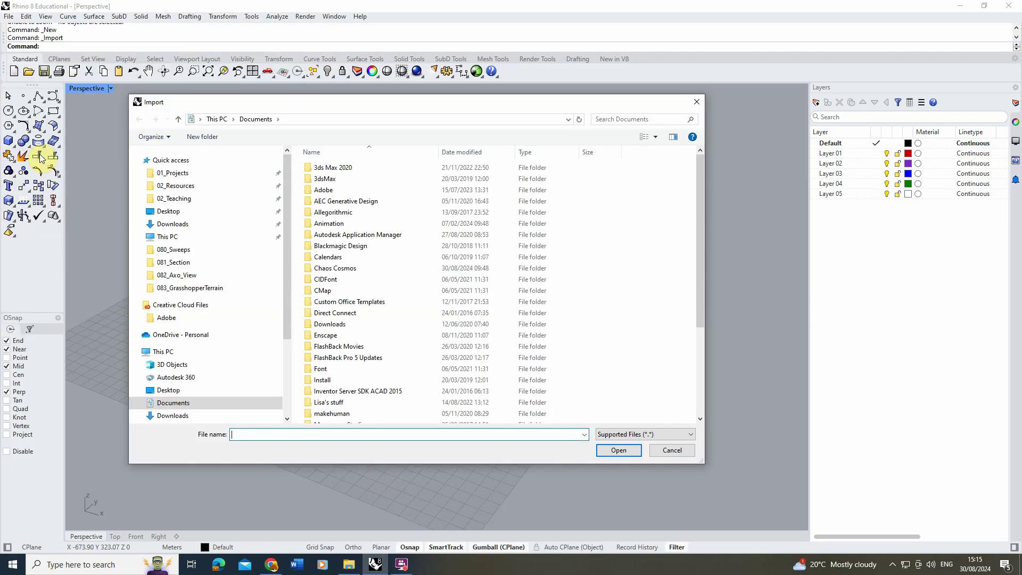
{"action": "left_click", "coordinate": [349, 564]}
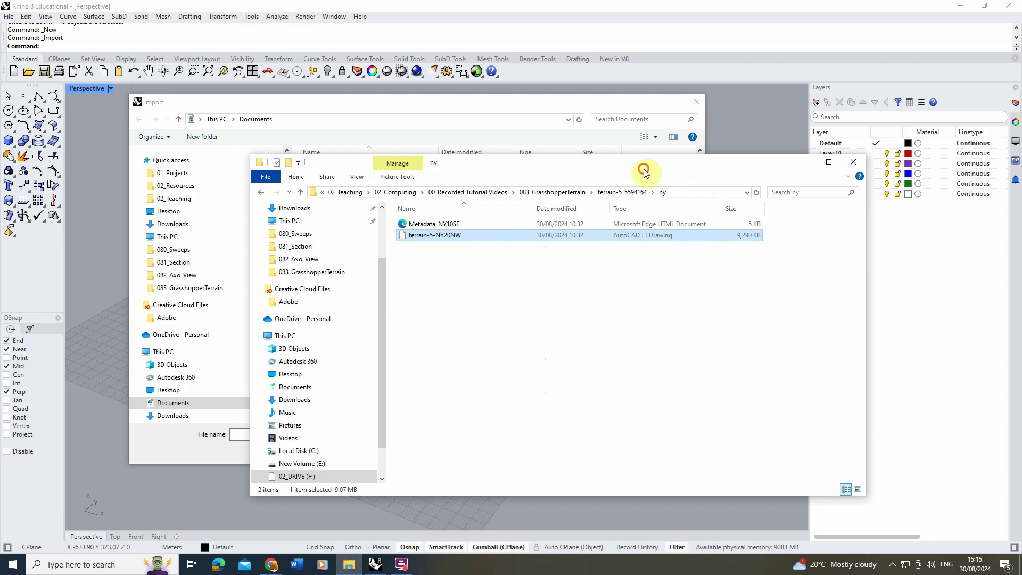
{"action": "left_click_drag", "start_coordinate": [646, 171], "coordinate": [590, 163]}
{"action": "left_click", "coordinate": [633, 186]}
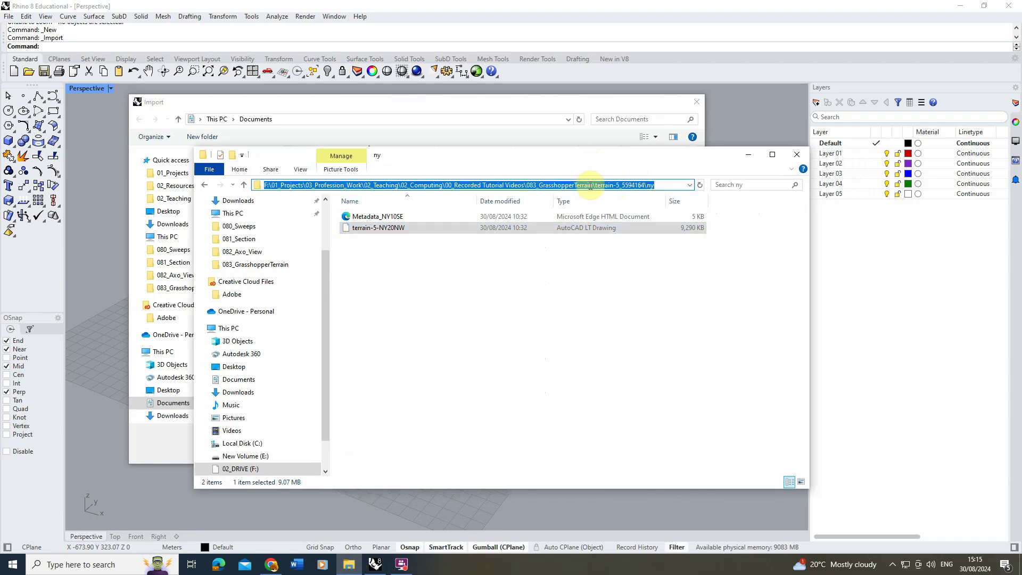
{"action": "left_click", "coordinate": [500, 108]}
{"action": "type", "text": "F:\\02_Teaching\\02_Computing\\00_Recorded Tutorial Videos\\083_GrasshopperTerrain\\terrain-5_5594164\\ny"}
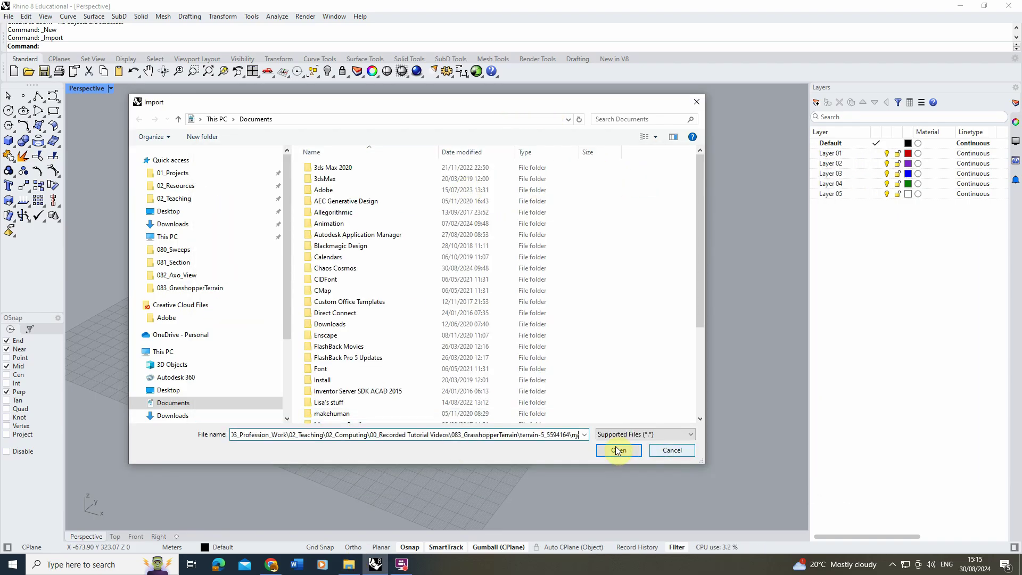
{"action": "left_click", "coordinate": [617, 450]}
Import the terrain-5-NY20NW drawing with model units in Meters and layout units in Millimeters
{"action": "left_click", "coordinate": [342, 171]}
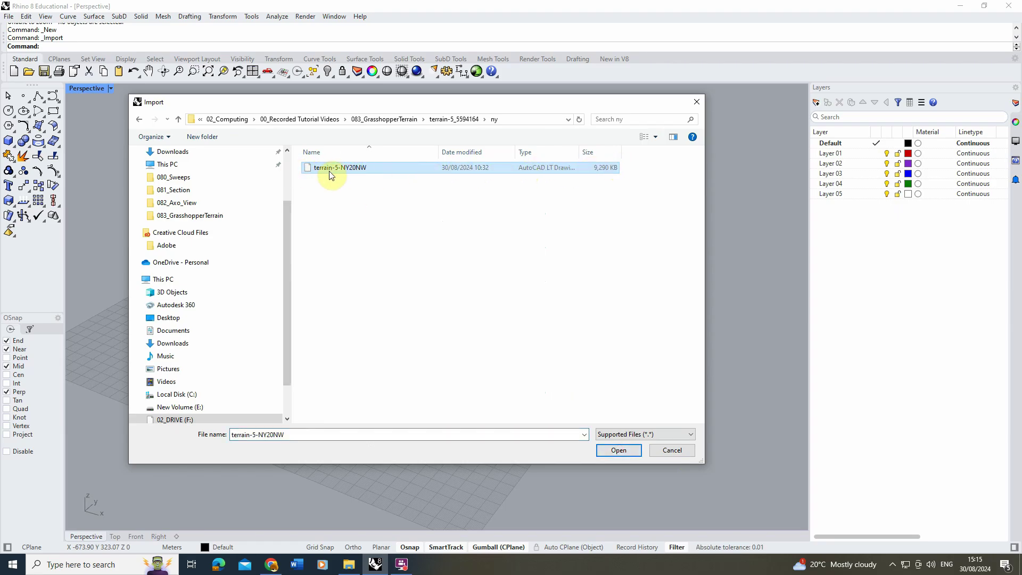
{"action": "left_click", "coordinate": [626, 449]}
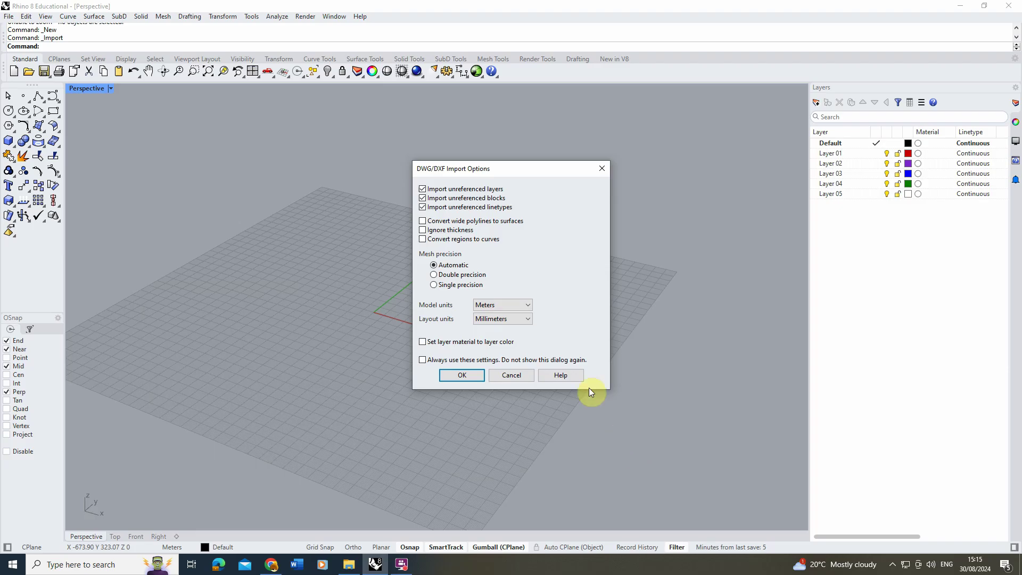
{"action": "left_click", "coordinate": [461, 378]}
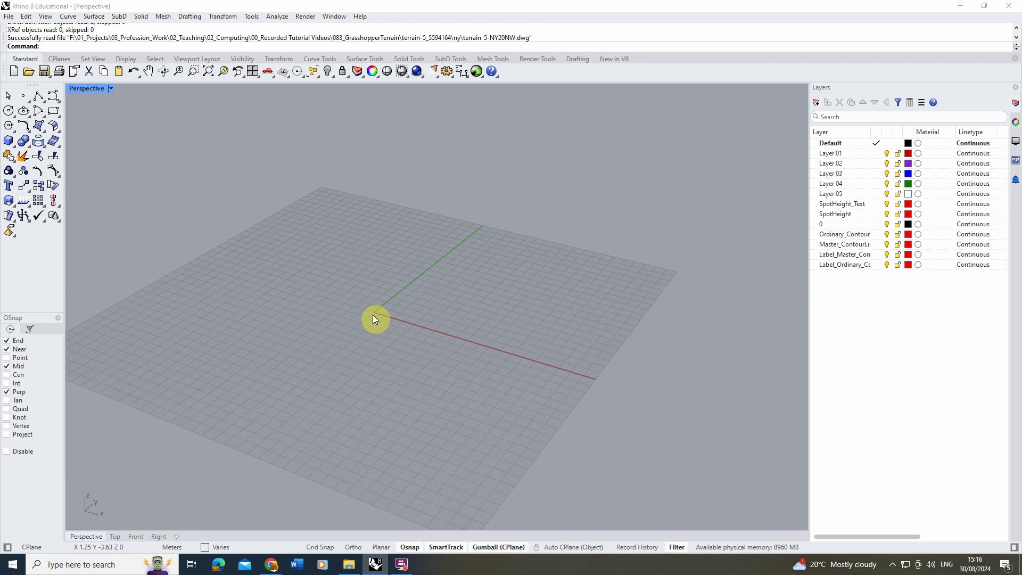
Move all the imported terrain contours from their outermost corner to the origin at 0,0,0
{"action": "left_click", "coordinate": [212, 77]}
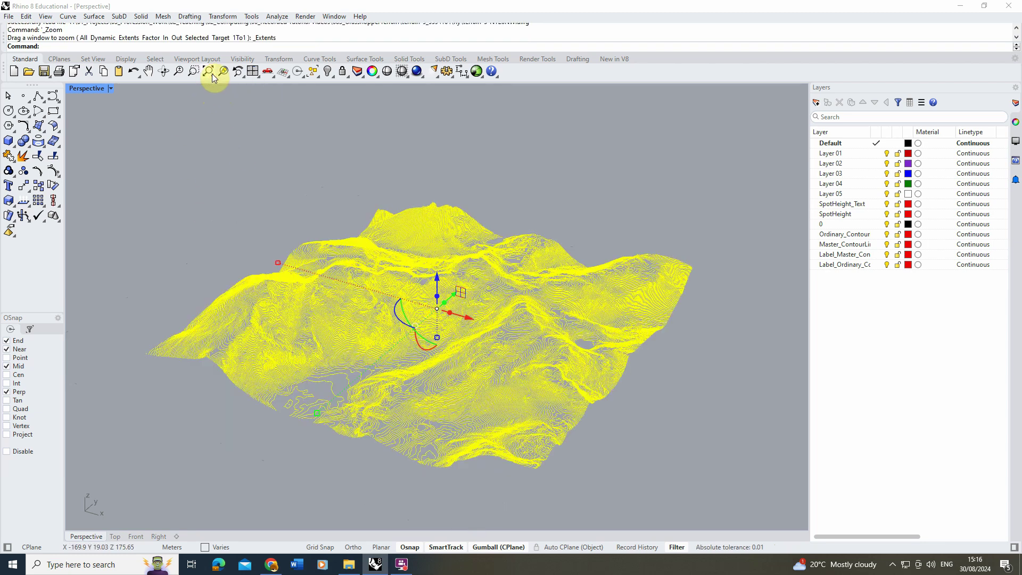
{"action": "left_click", "coordinate": [238, 212]}
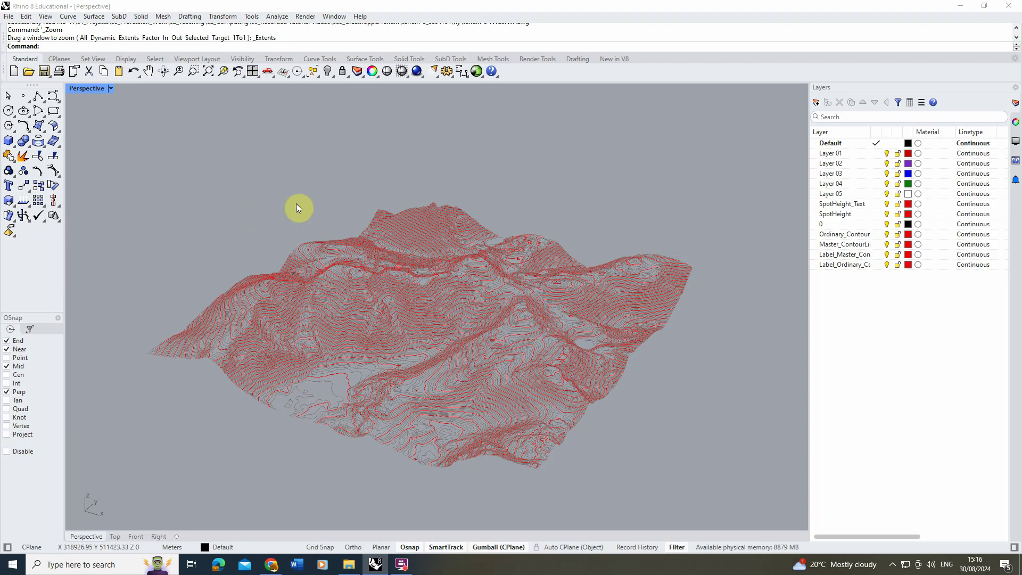
{"action": "left_click_drag", "start_coordinate": [756, 188], "coordinate": [116, 479]}
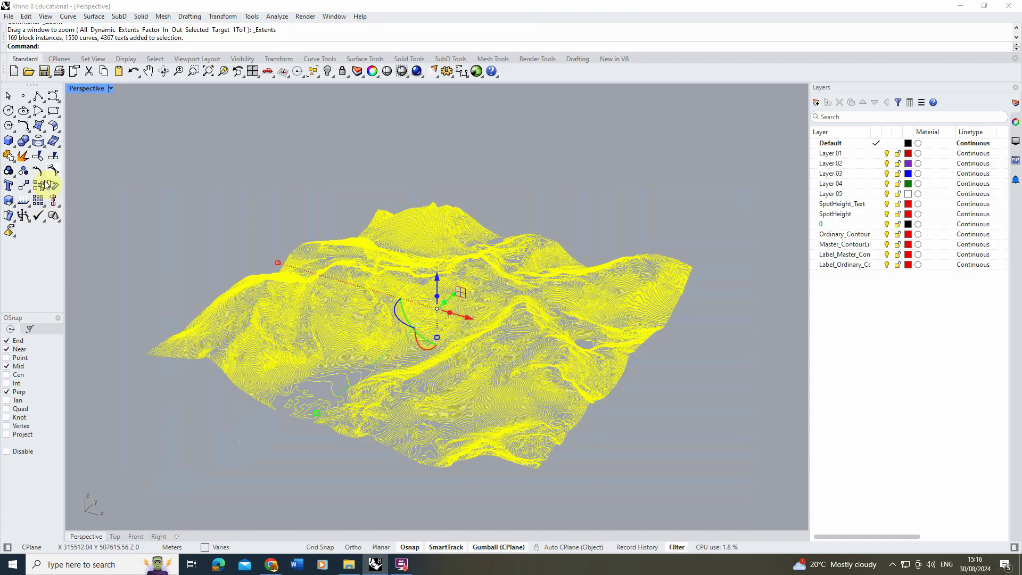
{"action": "left_click", "coordinate": [24, 185]}
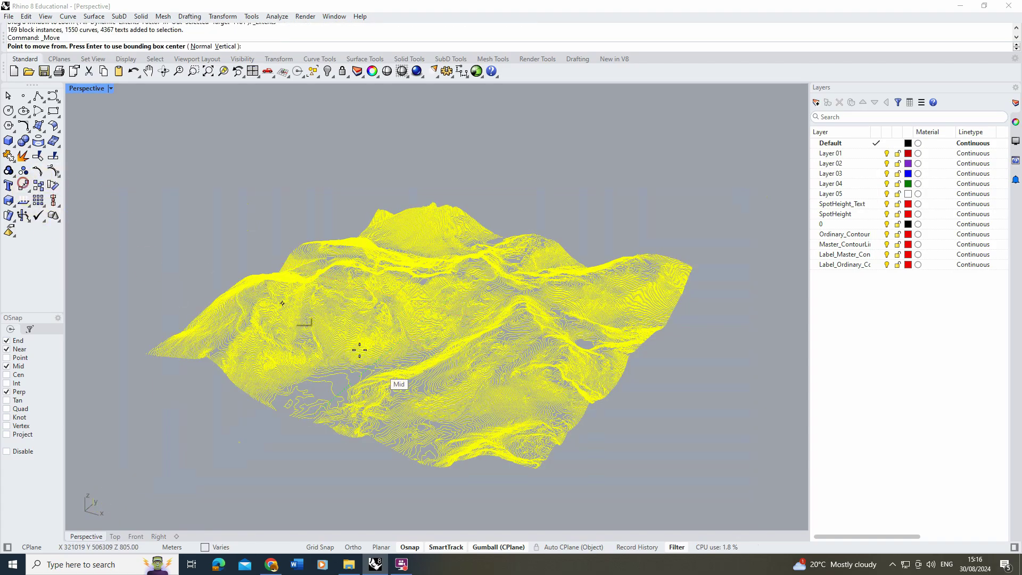
{"action": "left_click", "coordinate": [144, 355]}
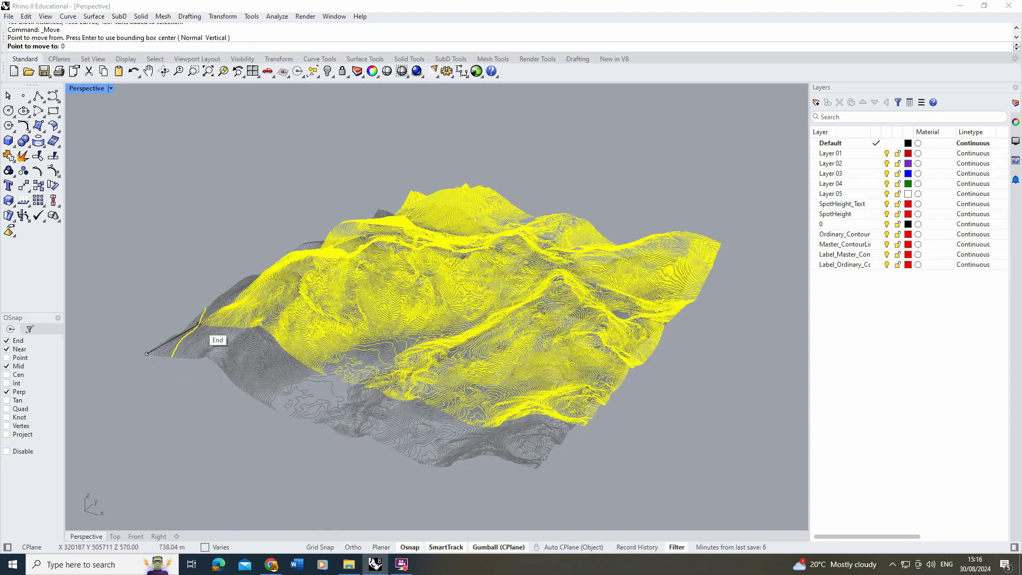
{"action": "type", "text": "0,0"}
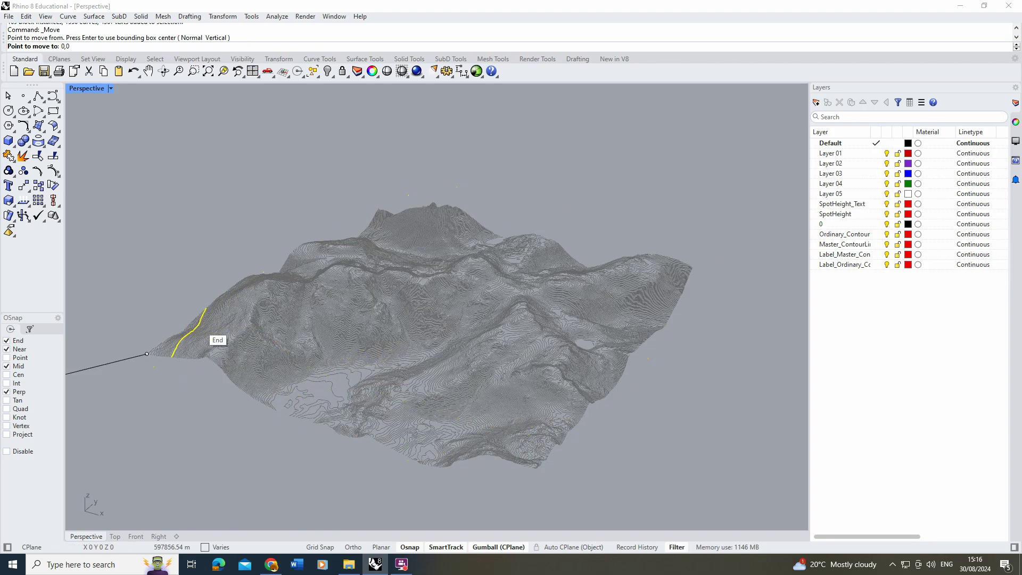
{"action": "type", "text": ",0"}
{"action": "key", "text": "Return"}
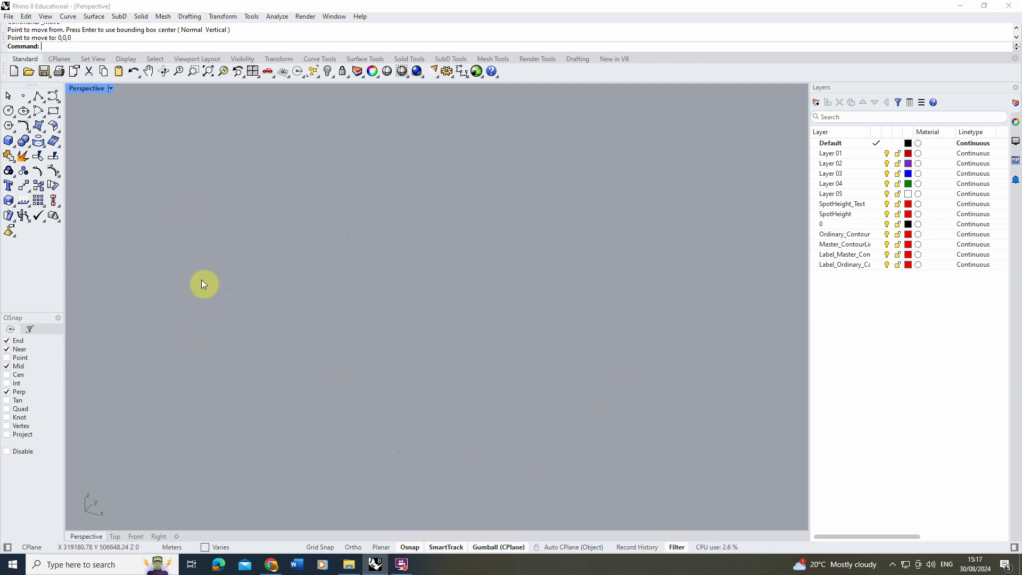
{"action": "left_click", "coordinate": [208, 71]}
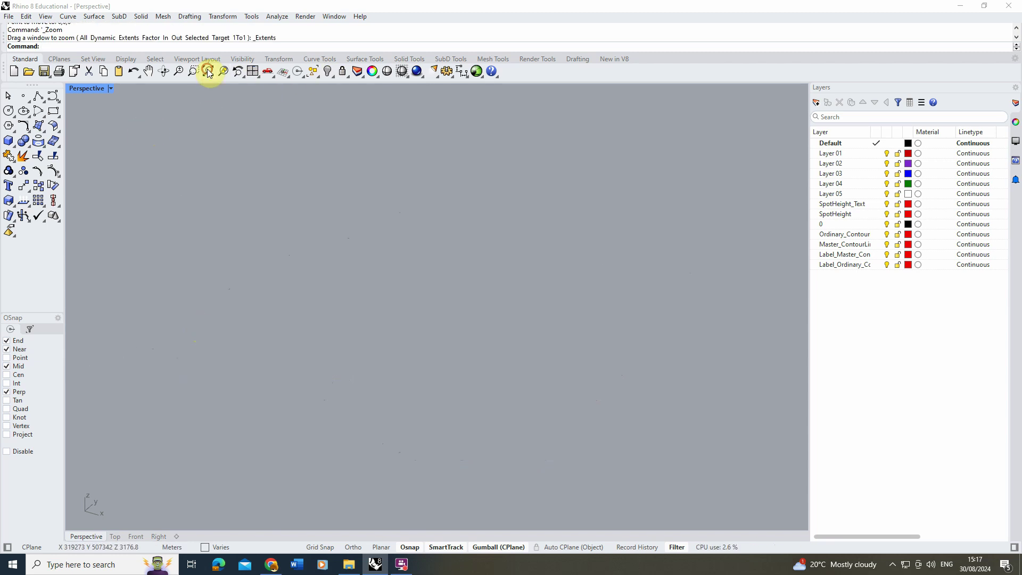
{"action": "left_click", "coordinate": [206, 296]}
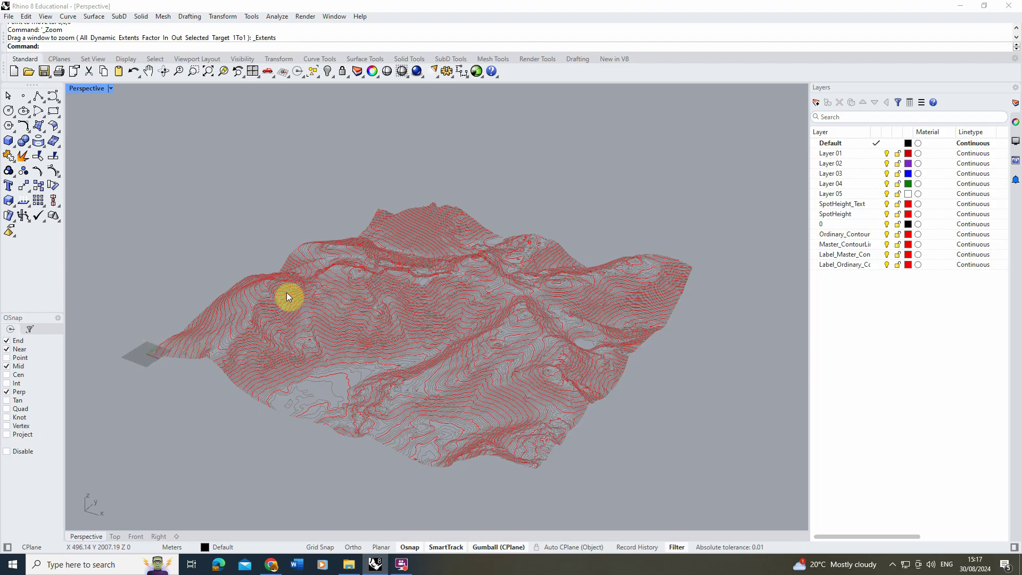
Widen the layer name column and hide the Label_Master_ContourLine, Label_Ordinary_ContourLine and SpotHeight_Text layers
{"action": "right_click_drag", "start_coordinate": [244, 262], "coordinate": [436, 367]}
{"action": "scroll", "coordinate": [484, 272], "scroll_direction": "up", "scroll_amount": 10}
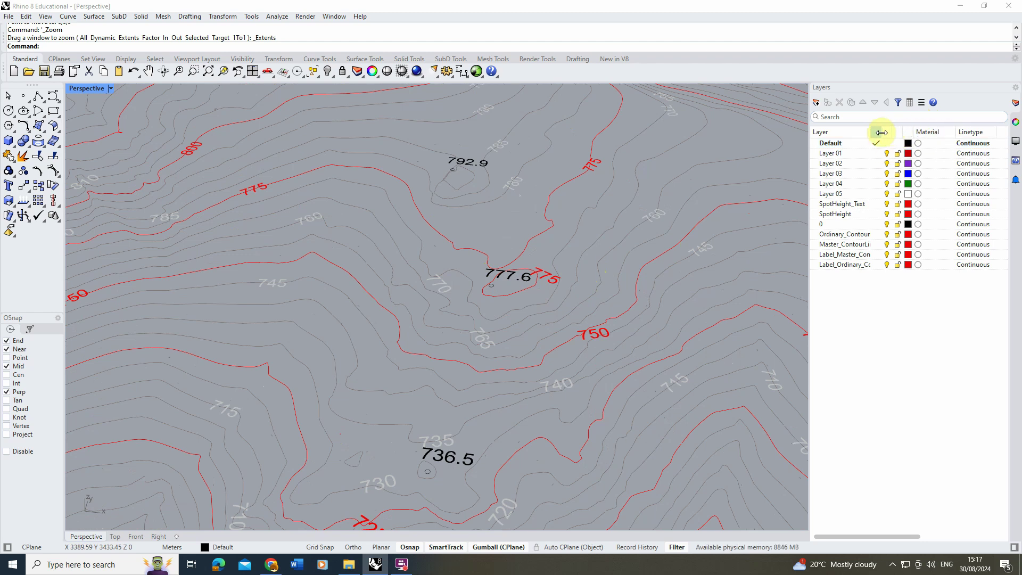
{"action": "left_click_drag", "start_coordinate": [872, 132], "coordinate": [925, 132]}
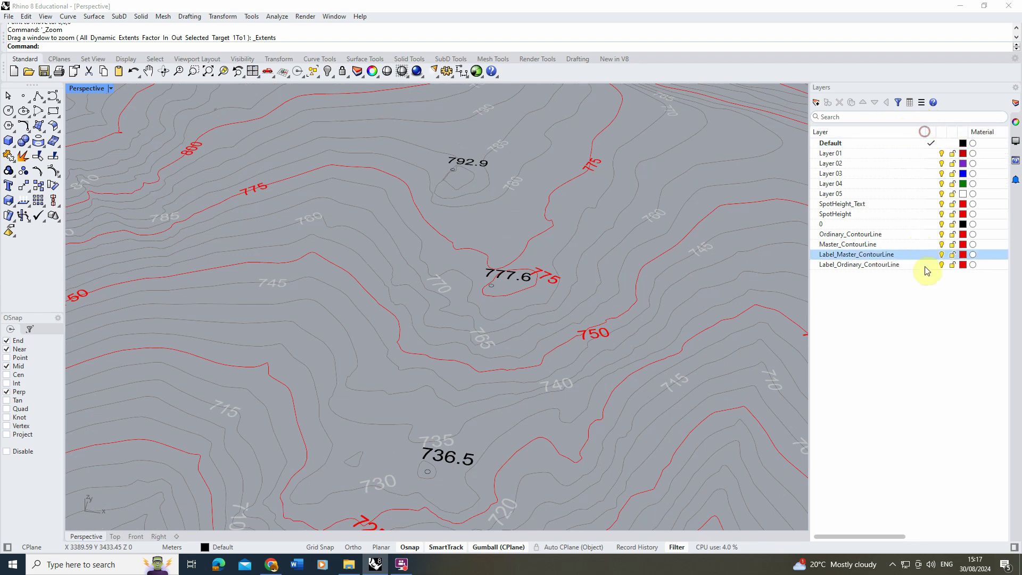
{"action": "left_click", "coordinate": [941, 255]}
{"action": "left_click", "coordinate": [942, 264]}
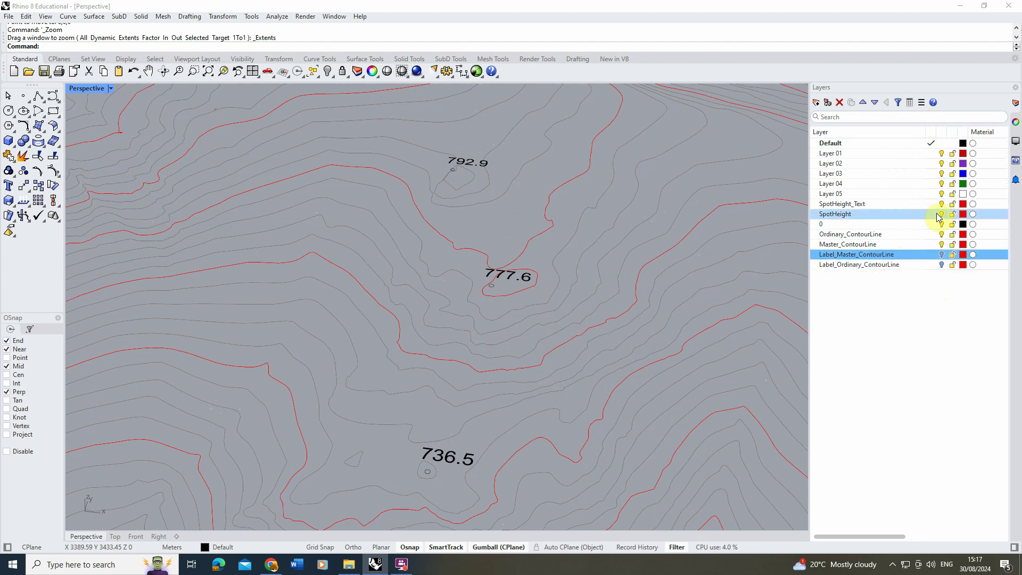
{"action": "left_click", "coordinate": [942, 204]}
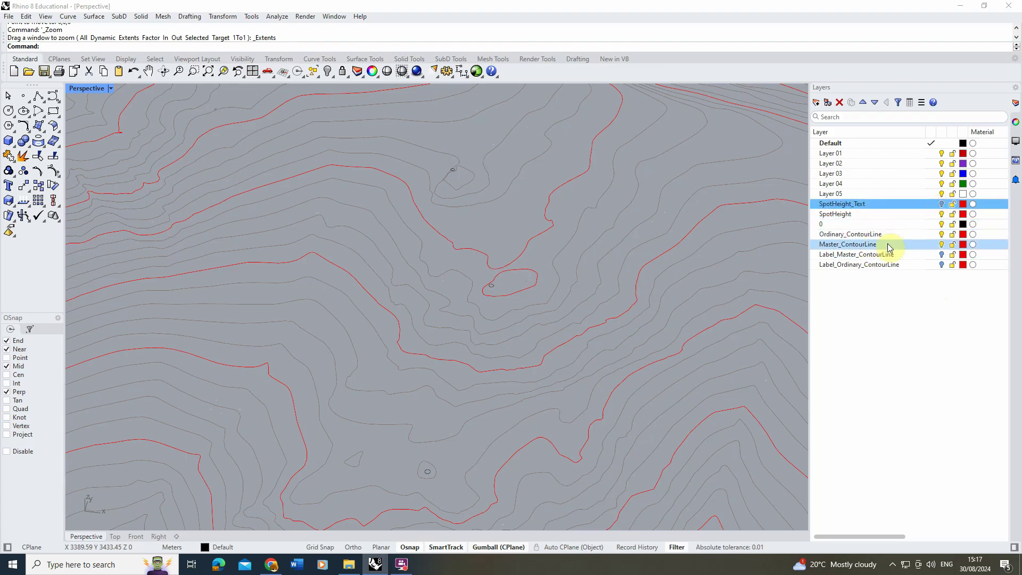
Launch Grasshopper alongside the terrain contour model
{"action": "mouse_move", "coordinate": [480, 261]}
{"action": "right_mouse_down"}
{"action": "mouse_move", "coordinate": [392, 266]}
{"action": "mouse_move", "coordinate": [468, 263]}
{"action": "right_mouse_up"}
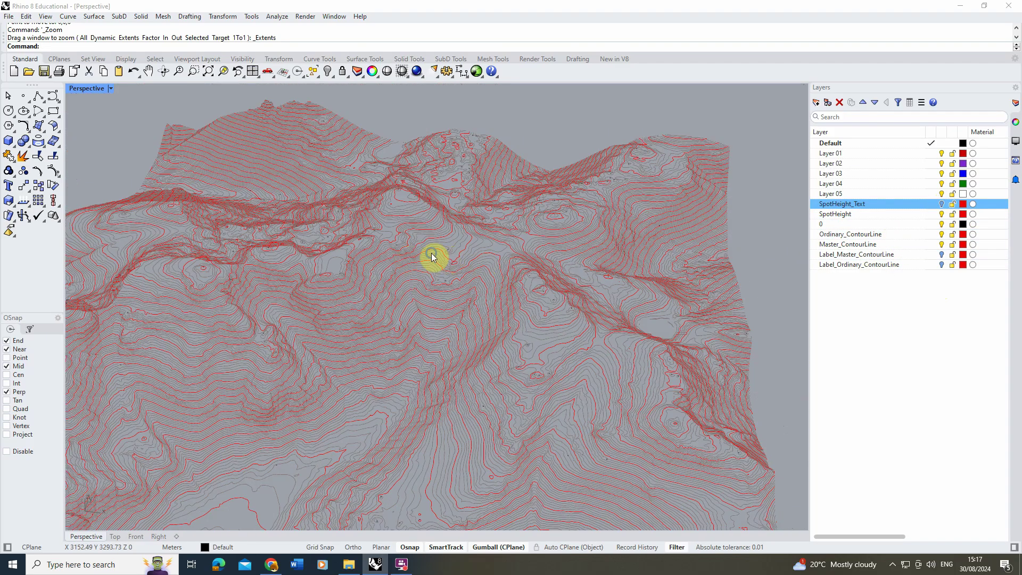
{"action": "scroll", "coordinate": [443, 254], "scroll_direction": "down", "scroll_amount": 5}
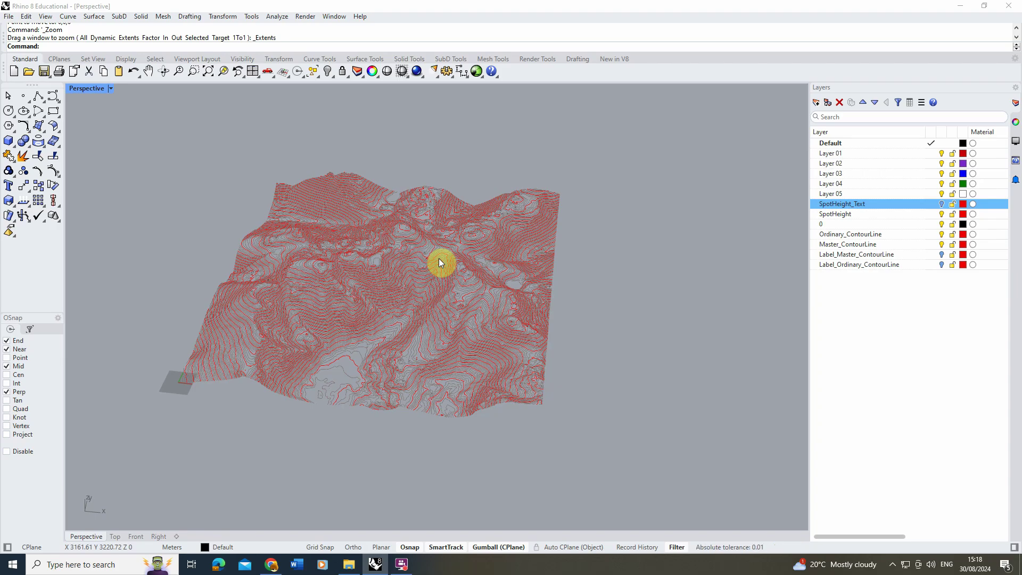
{"action": "type", "text": "Grasshopper"}
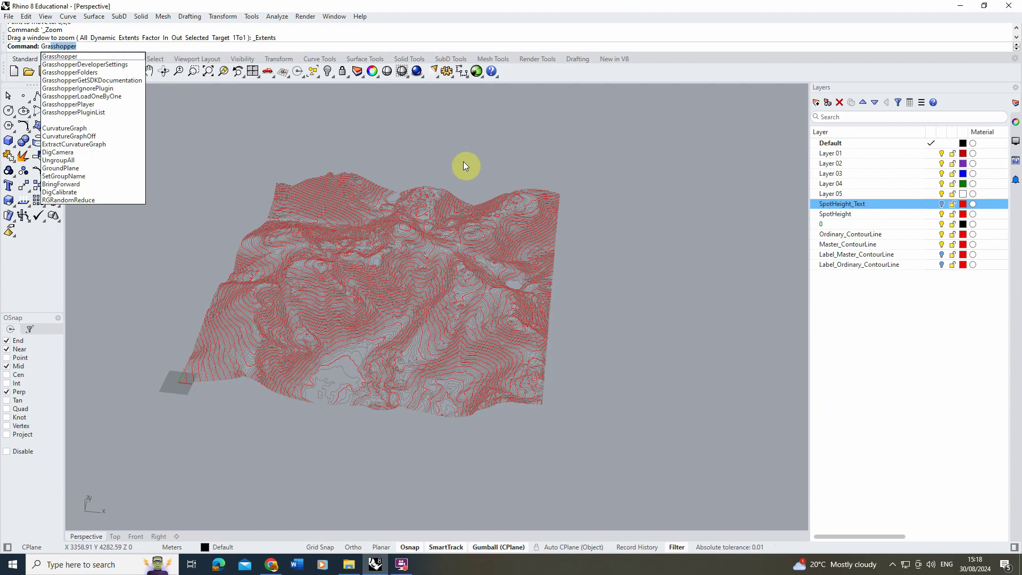
{"action": "left_click", "coordinate": [76, 56]}
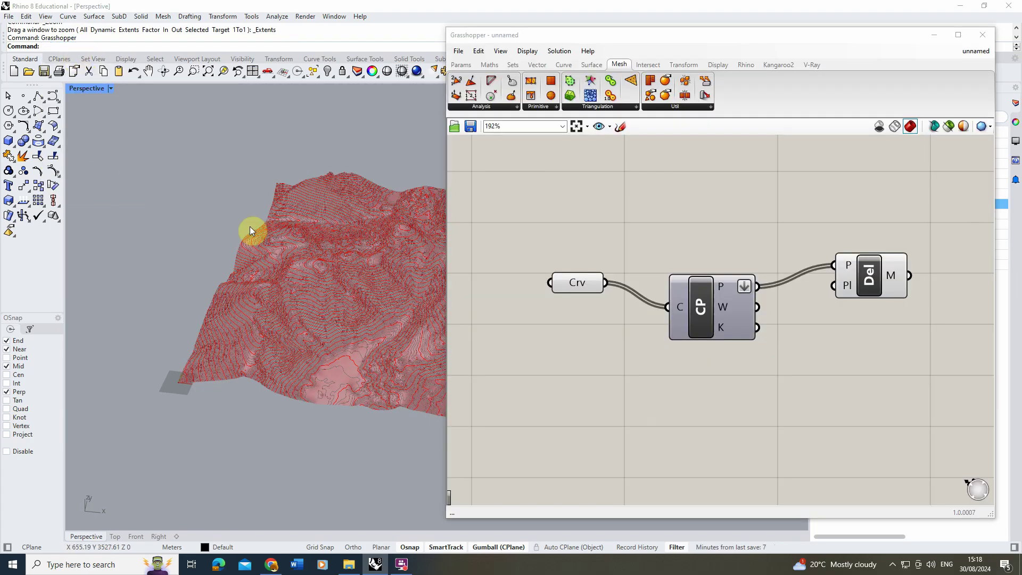
Delete the existing Curve, Control Points and Delaunay components and start a new Grasshopper document
{"action": "left_click_drag", "start_coordinate": [923, 213], "coordinate": [531, 356]}
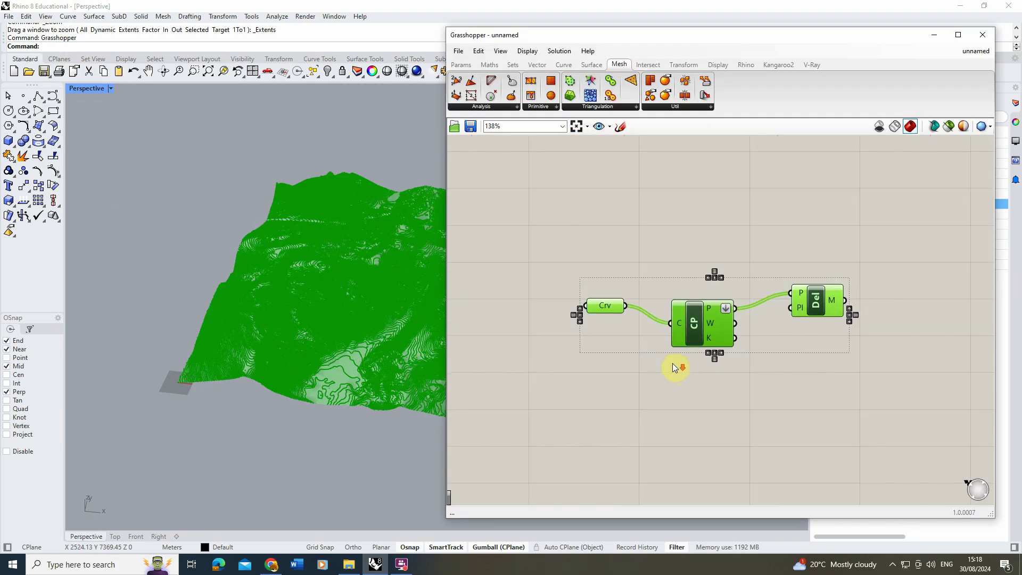
{"action": "key", "text": "Delete"}
{"action": "scroll", "coordinate": [670, 363], "scroll_direction": "down", "scroll_amount": 2}
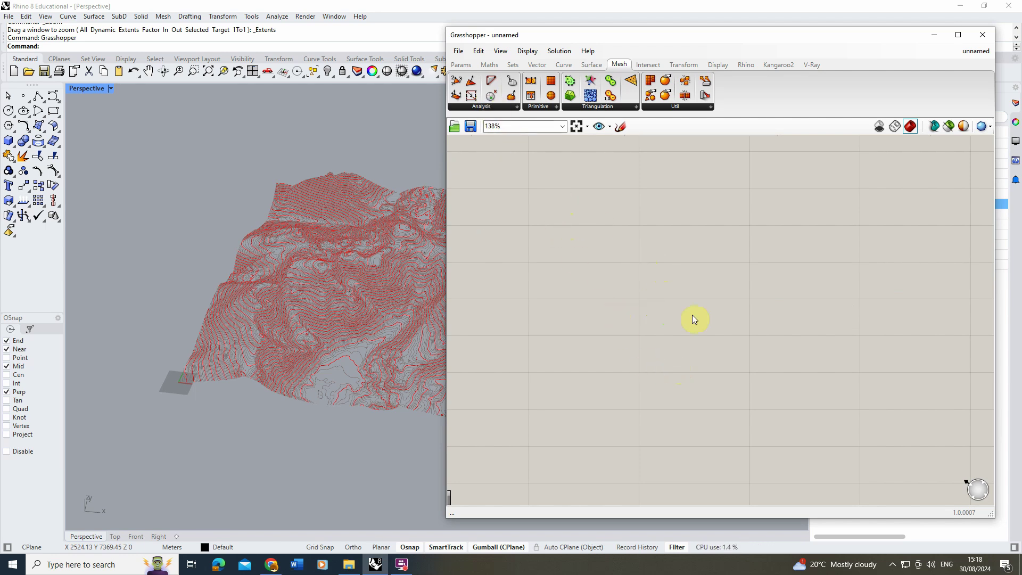
{"action": "left_click", "coordinate": [458, 51]}
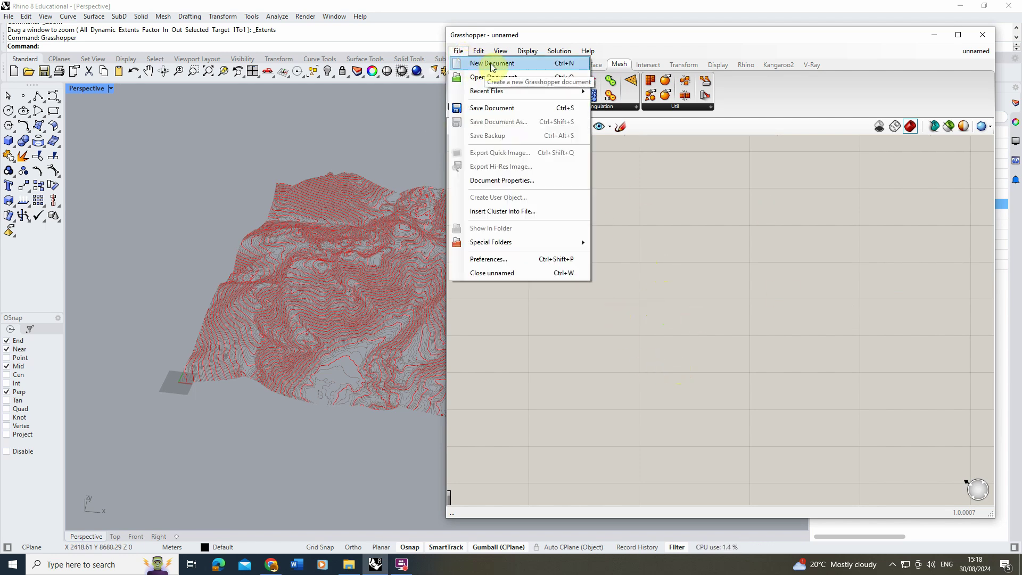
{"action": "left_click", "coordinate": [470, 62]}
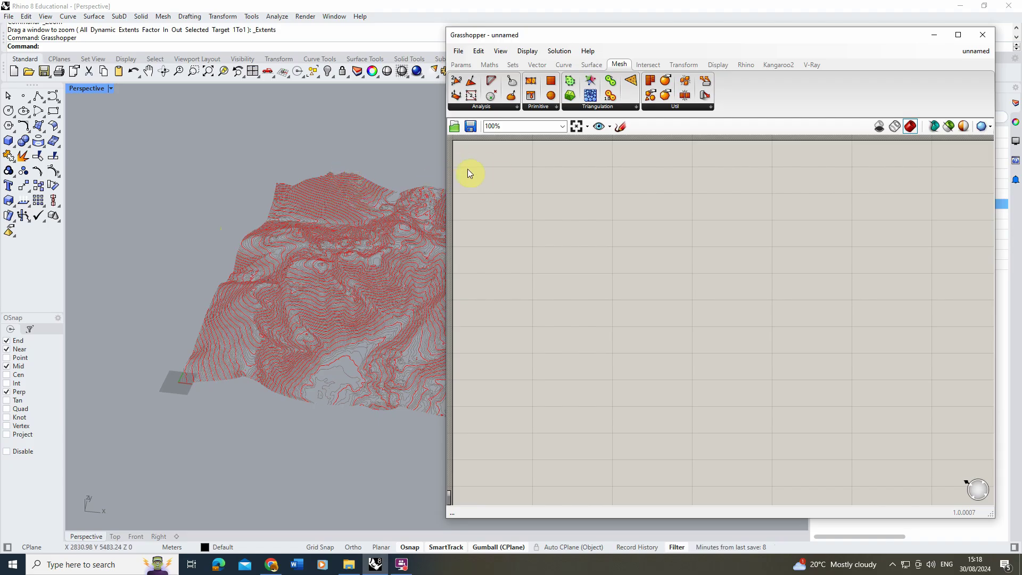
Place a Curve geometry parameter on the empty Grasshopper canvas
{"action": "right_click_drag", "start_coordinate": [118, 258], "coordinate": [365, 212]}
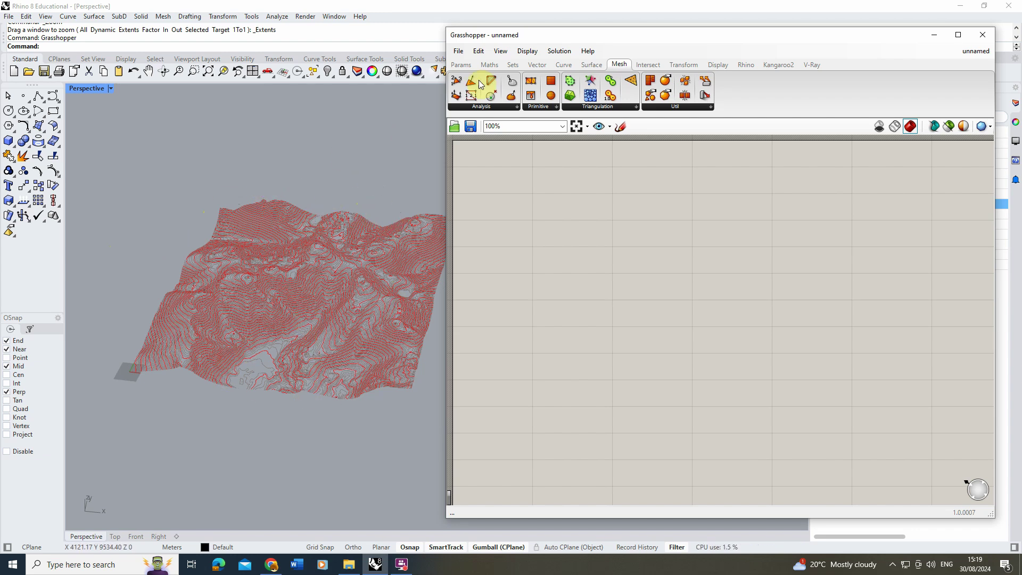
{"action": "left_click", "coordinate": [461, 64]}
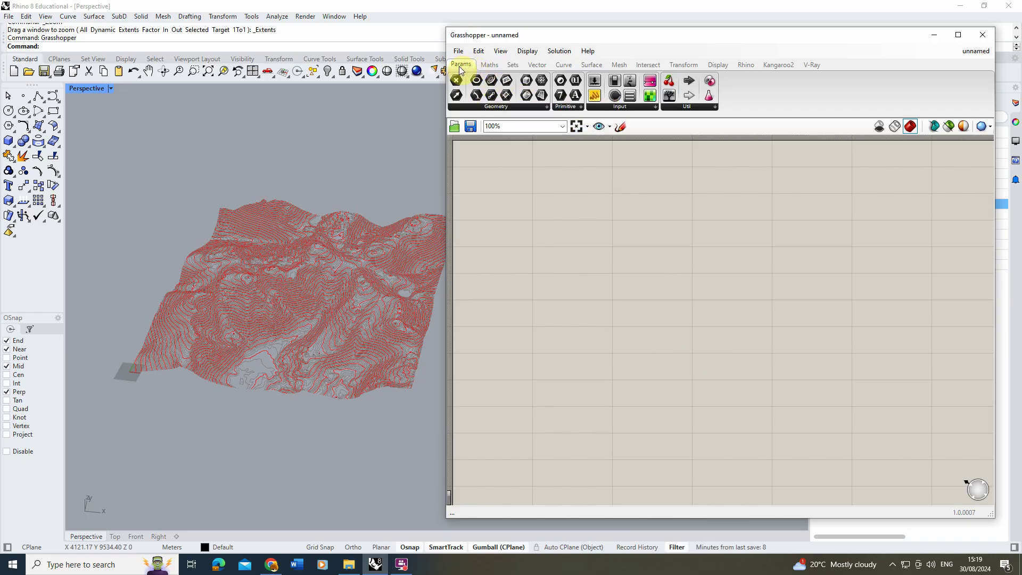
{"action": "left_click_drag", "start_coordinate": [495, 84], "coordinate": [576, 285]}
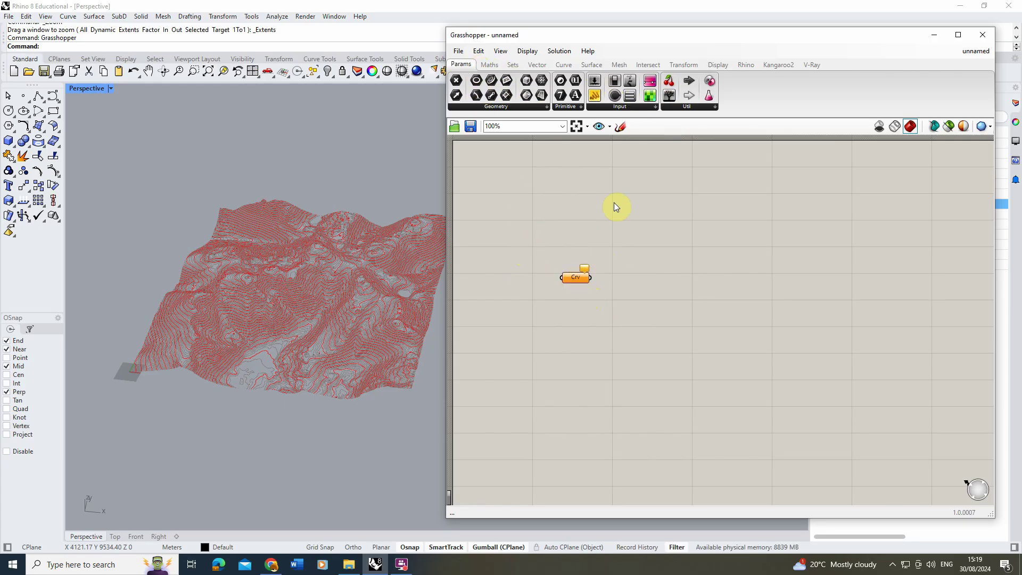
{"action": "double_click", "coordinate": [563, 219]}
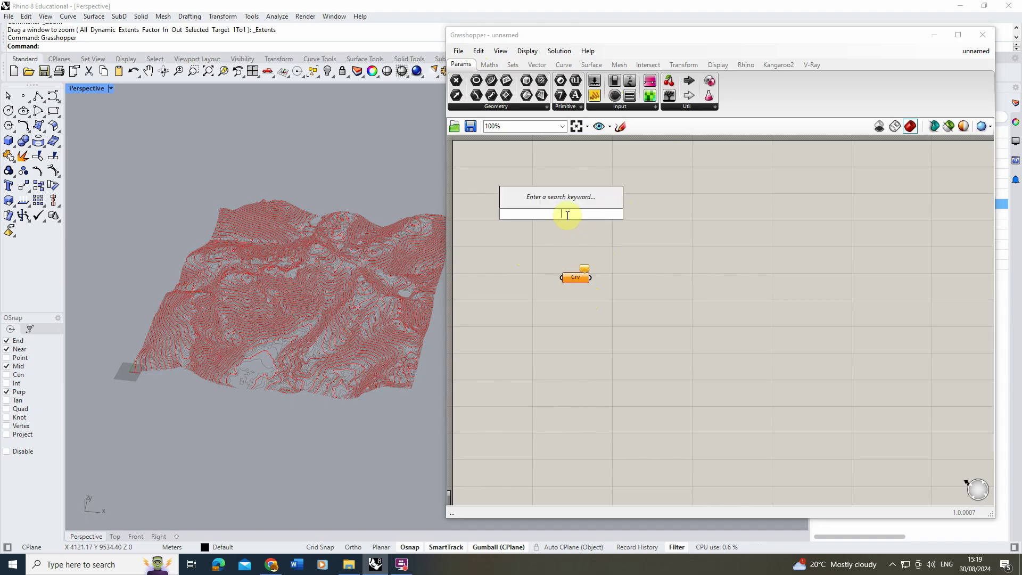
{"action": "type", "text": "cur"}
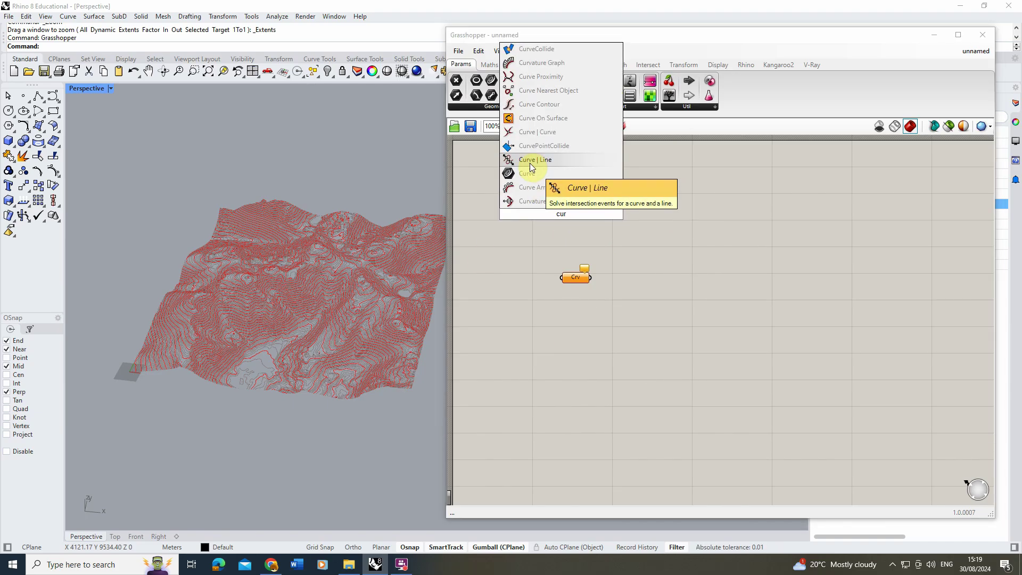
{"action": "left_click", "coordinate": [631, 272]}
Reference all visible terrain contours into the Curve parameter as multiple curves and check the assigned geometry in the viewport
{"action": "scroll", "coordinate": [137, 311], "scroll_direction": "down", "scroll_amount": 1}
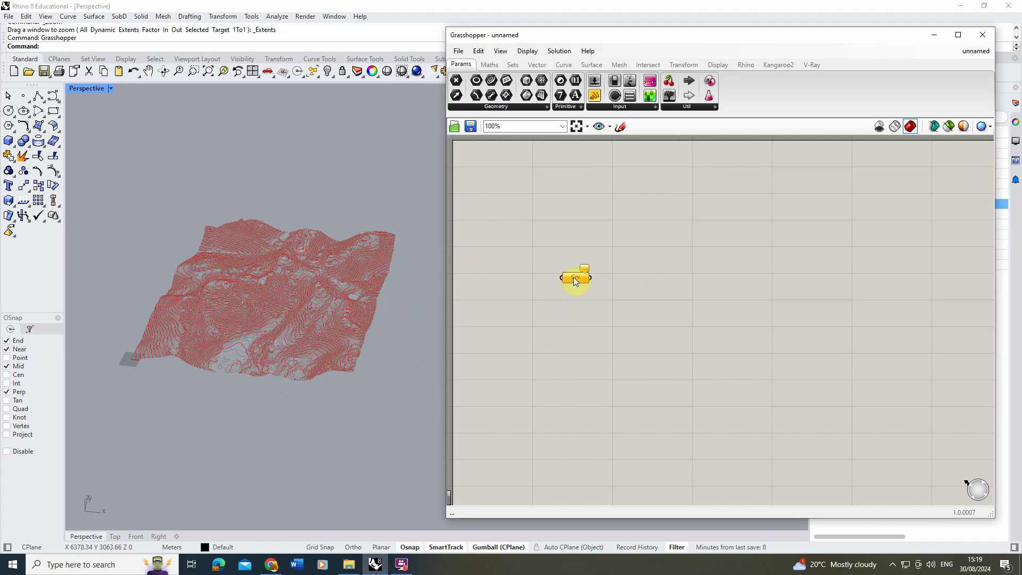
{"action": "left_click_drag", "start_coordinate": [577, 277], "coordinate": [583, 273]}
{"action": "left_click_drag", "start_coordinate": [406, 193], "coordinate": [110, 425]}
{"action": "scroll", "coordinate": [152, 361], "scroll_direction": "up", "scroll_amount": 1}
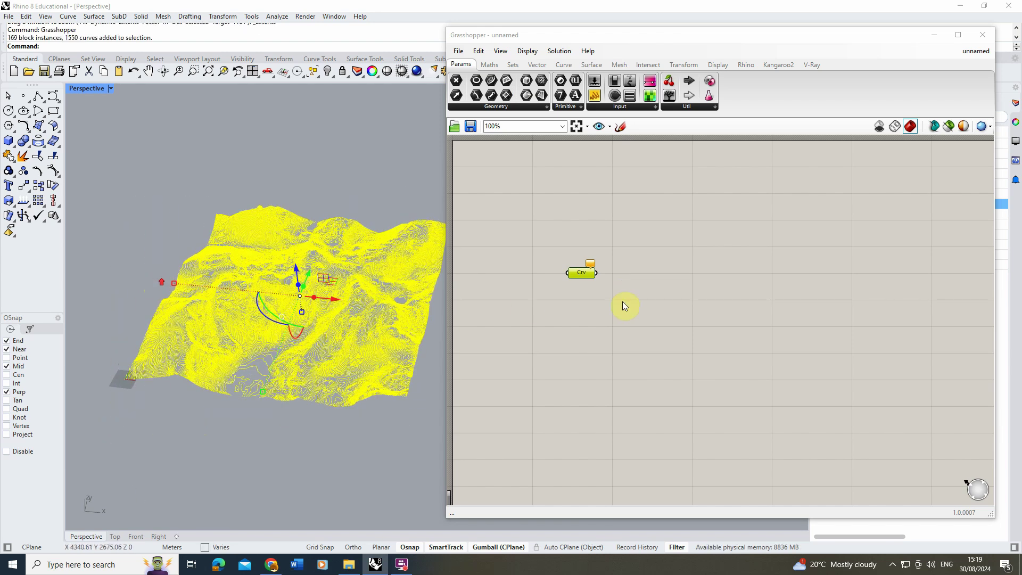
{"action": "right_click", "coordinate": [579, 274]}
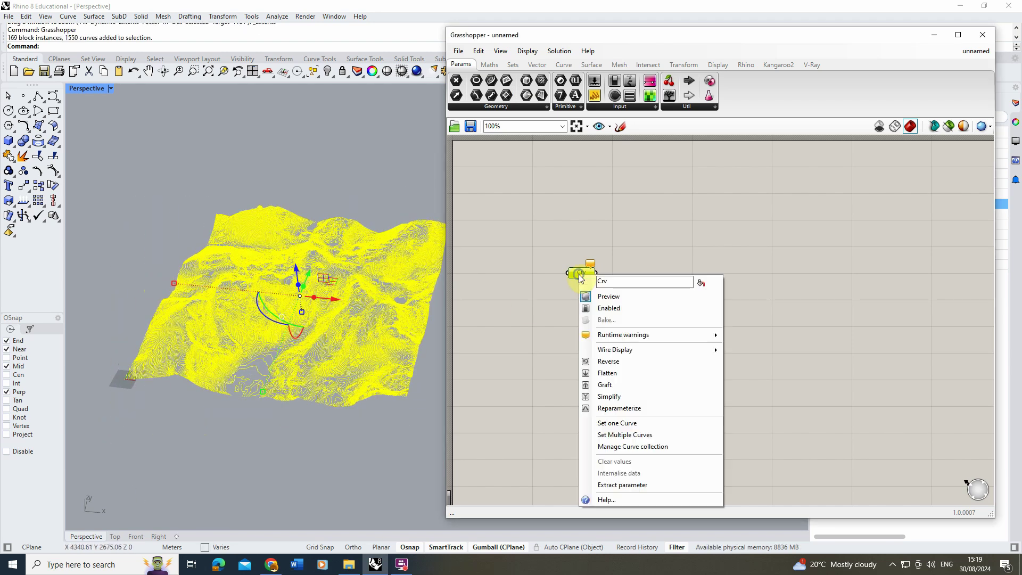
{"action": "left_click", "coordinate": [624, 435]}
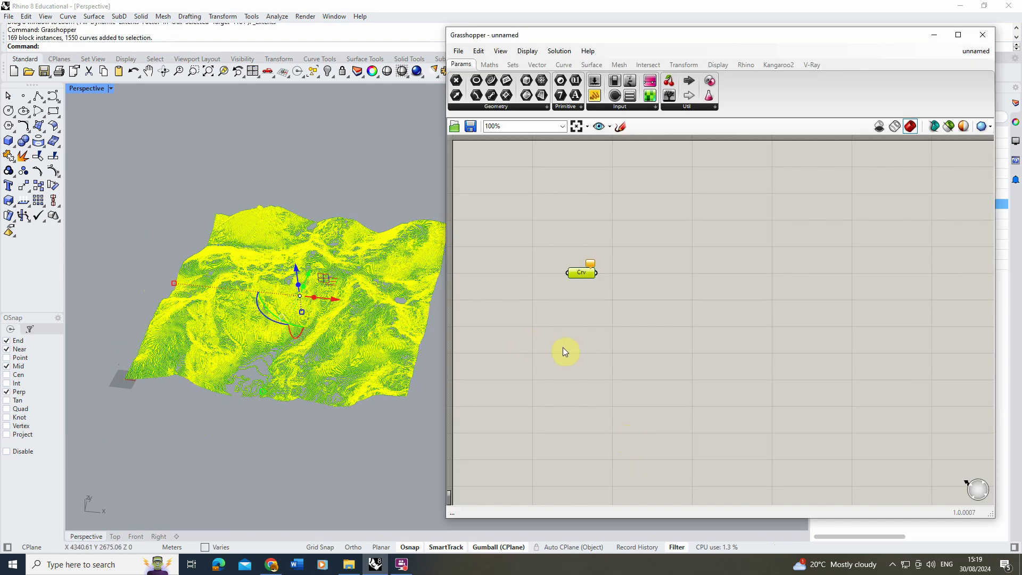
{"action": "left_click", "coordinate": [336, 183]}
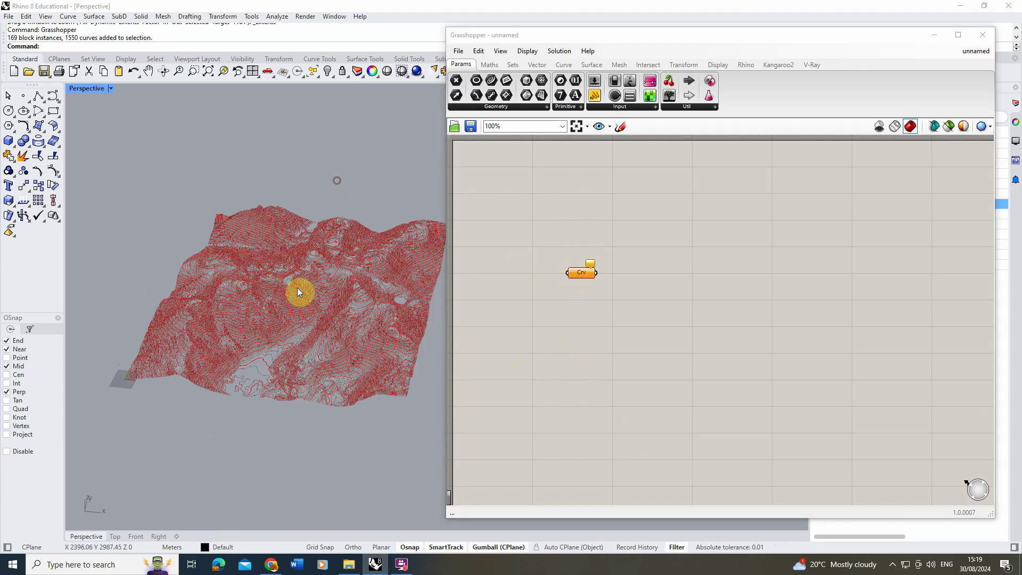
{"action": "left_click", "coordinate": [580, 276]}
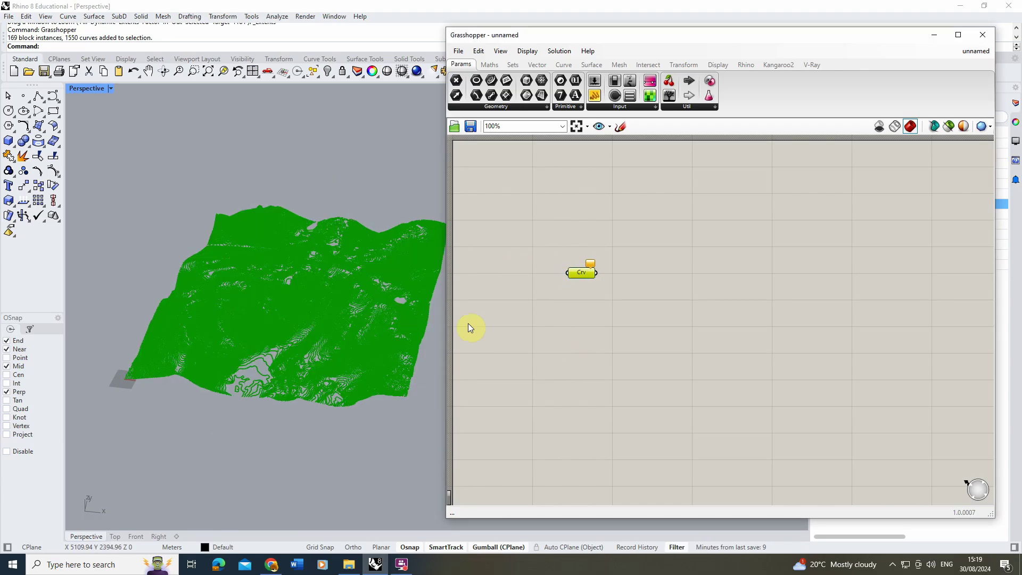
{"action": "left_click", "coordinate": [577, 369]}
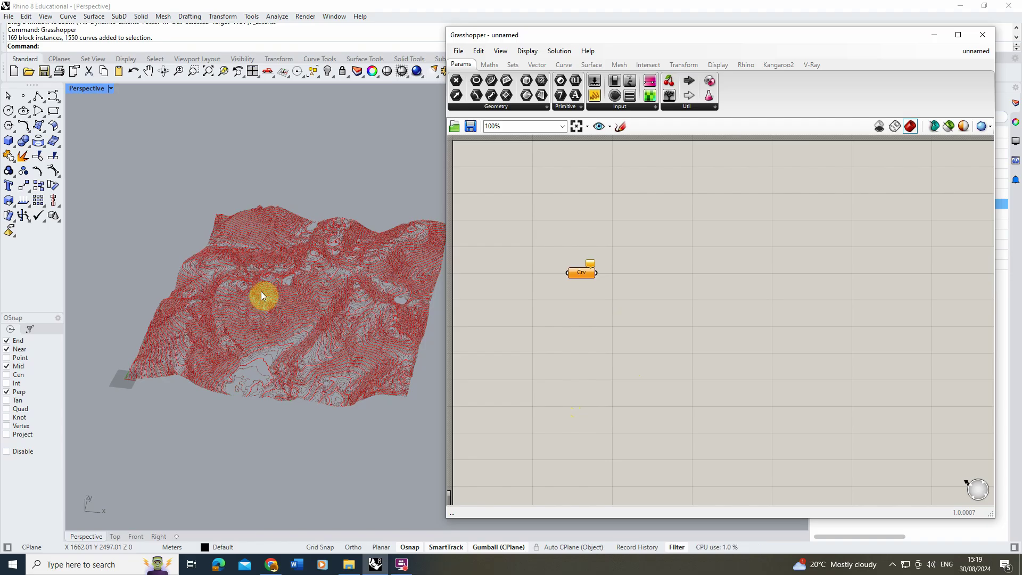
Add a Control Points component beside the Curve parameter and connect the curves to its C input
{"action": "double_click", "coordinate": [666, 249]}
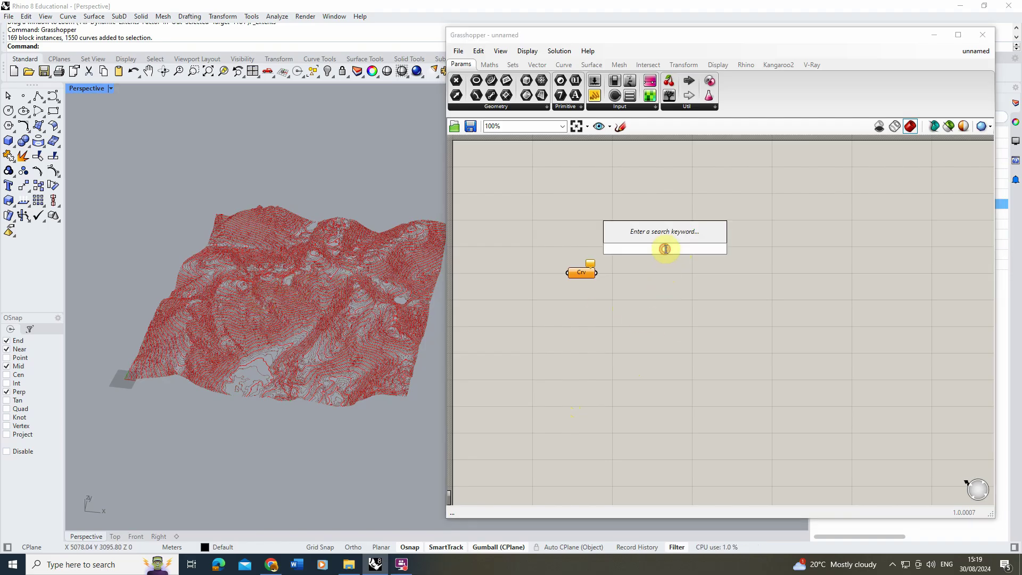
{"action": "type", "text": "contr"}
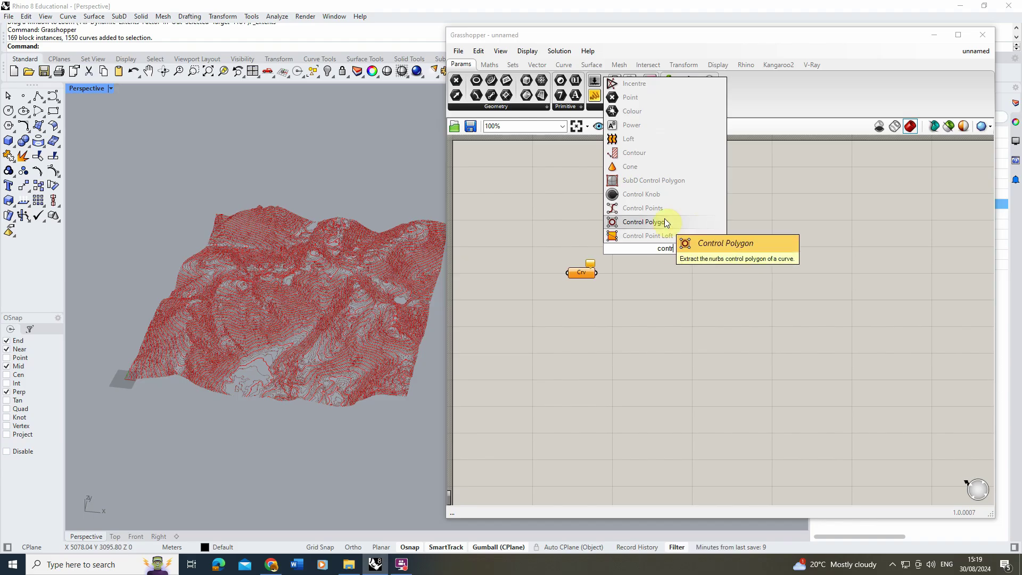
{"action": "left_click", "coordinate": [646, 208]}
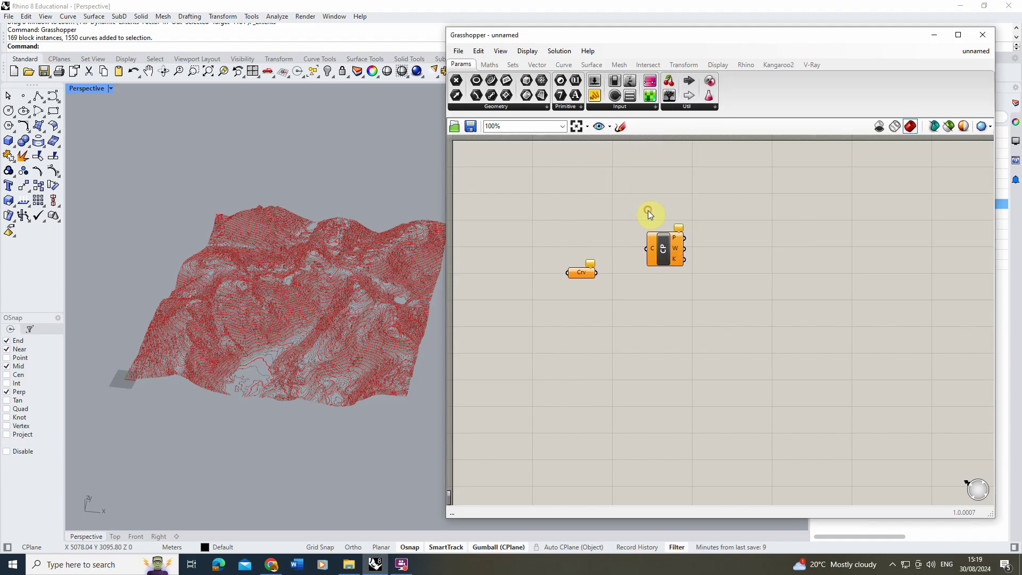
{"action": "left_click", "coordinate": [616, 263]}
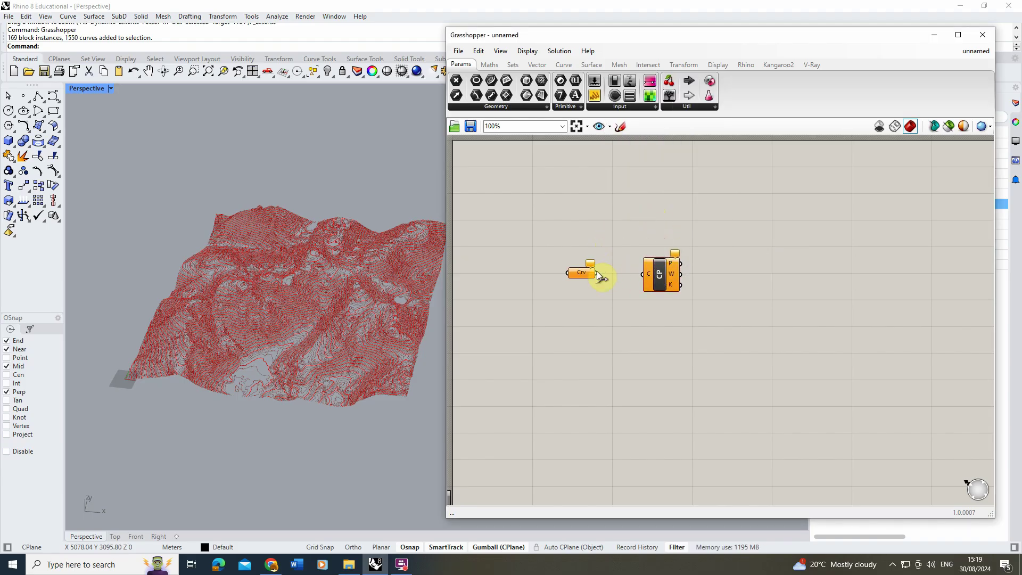
{"action": "left_click_drag", "start_coordinate": [596, 273], "coordinate": [642, 275]}
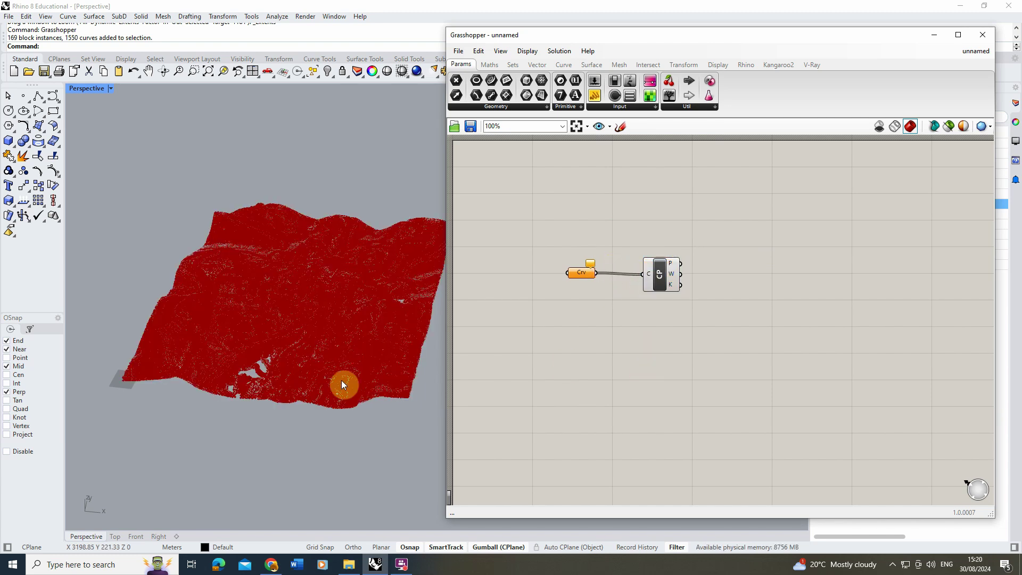
{"action": "scroll", "coordinate": [342, 384], "scroll_direction": "up", "scroll_amount": 10}
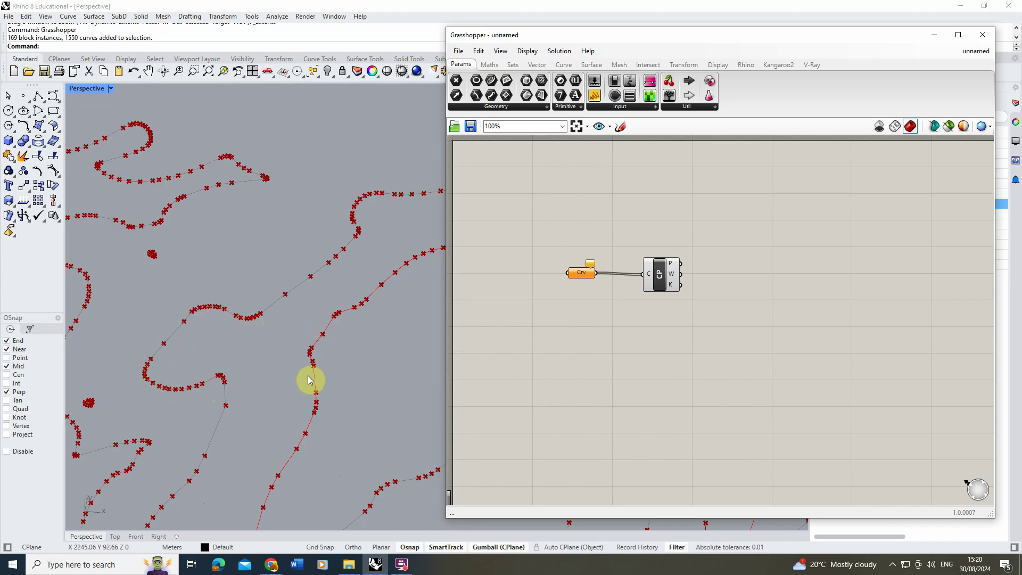
{"action": "scroll", "coordinate": [269, 346], "scroll_direction": "down", "scroll_amount": 8}
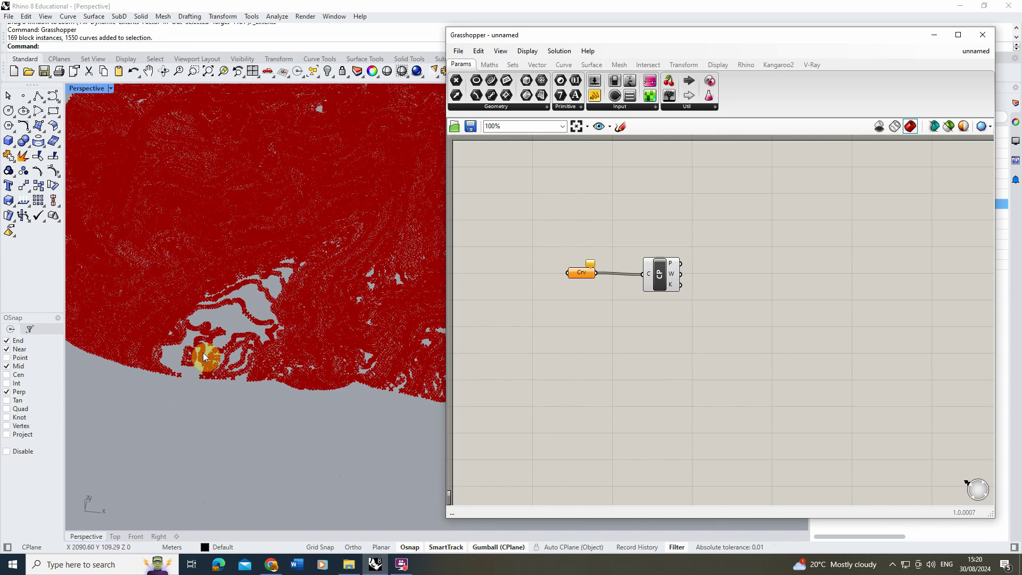
{"action": "scroll", "coordinate": [203, 352], "scroll_direction": "down", "scroll_amount": 3}
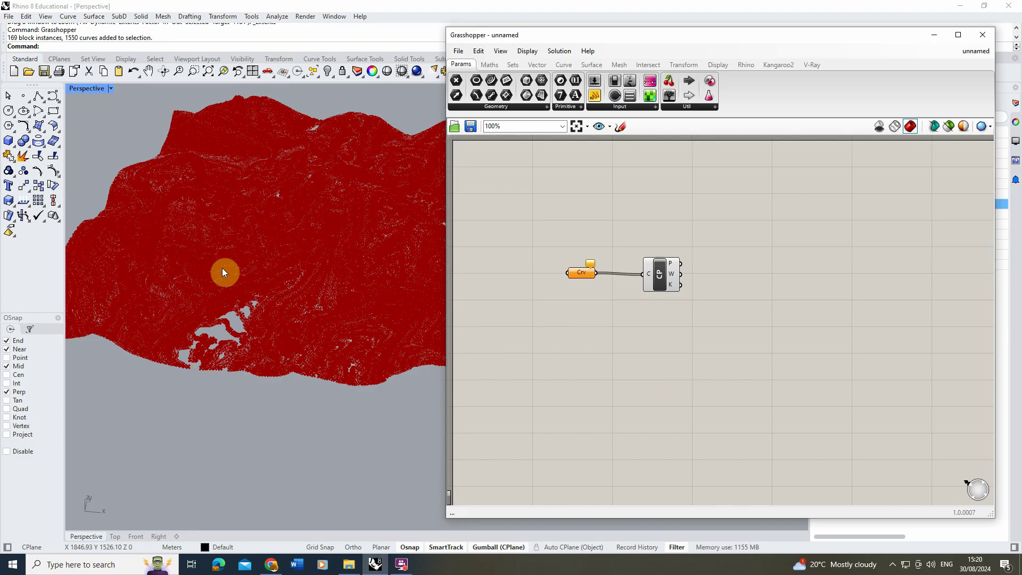
{"action": "left_click_drag", "start_coordinate": [664, 277], "coordinate": [665, 266]}
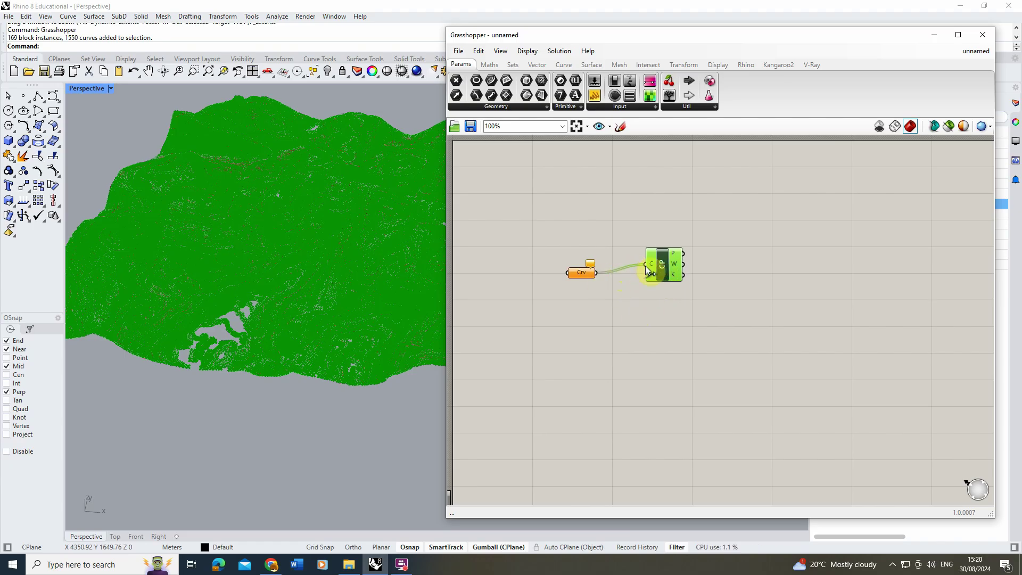
{"action": "left_click", "coordinate": [712, 272]}
Flatten the P output of the Control Points component and inspect its point list
{"action": "mouse_move", "coordinate": [675, 255]}
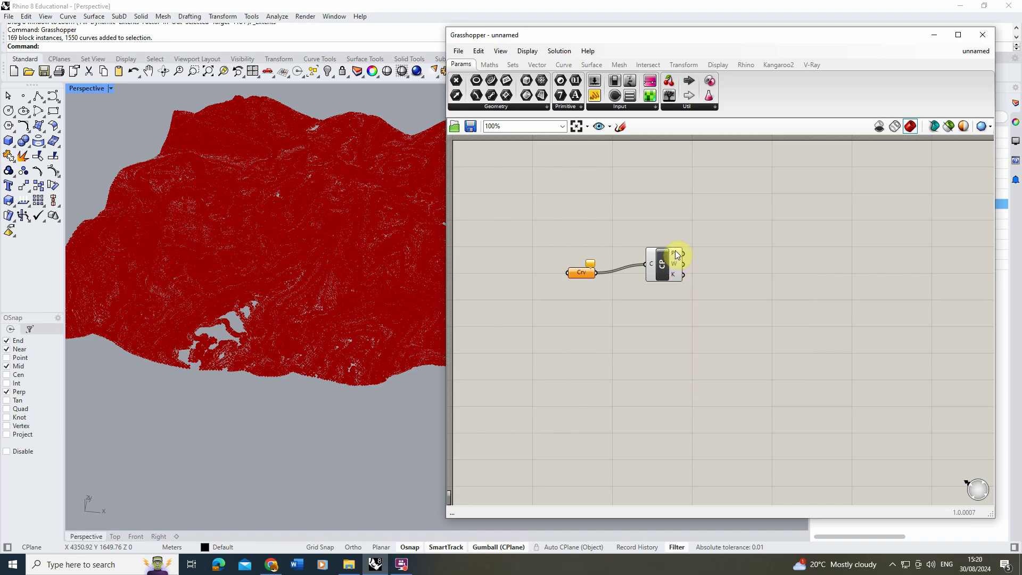
{"action": "right_click", "coordinate": [675, 256]}
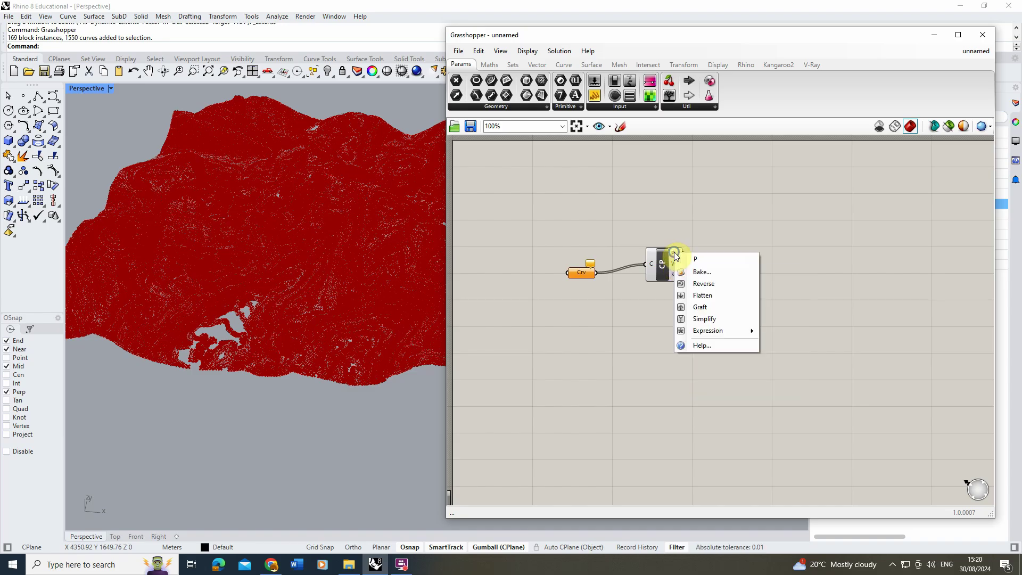
{"action": "left_click", "coordinate": [701, 297]}
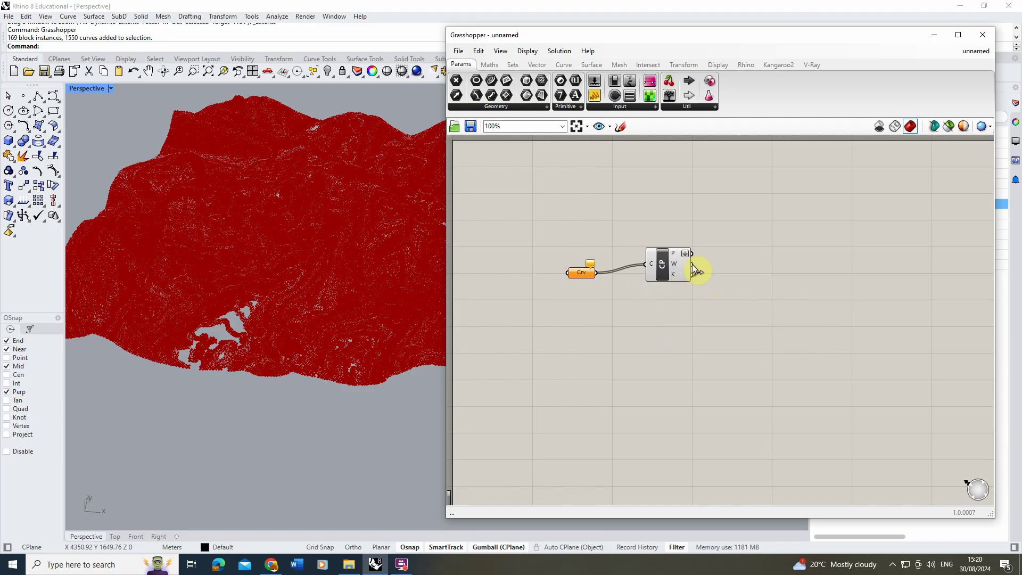
{"action": "mouse_move", "coordinate": [675, 257]}
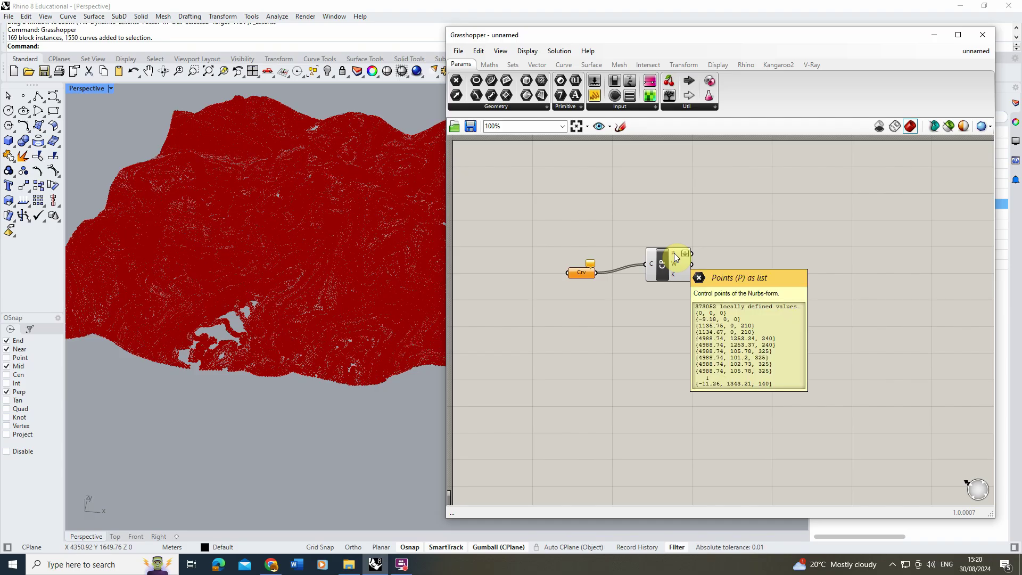
{"action": "left_click", "coordinate": [634, 202]}
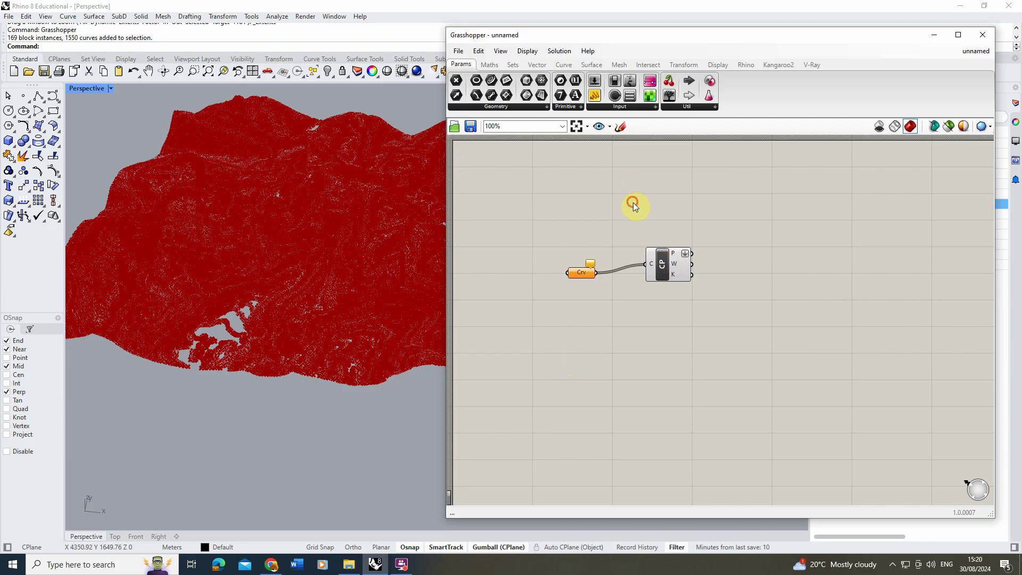
Add a Delaunay Mesh component beside Control Points, feed the flattened points into its P input and check the mesh in the viewport
{"action": "left_click", "coordinate": [619, 64]}
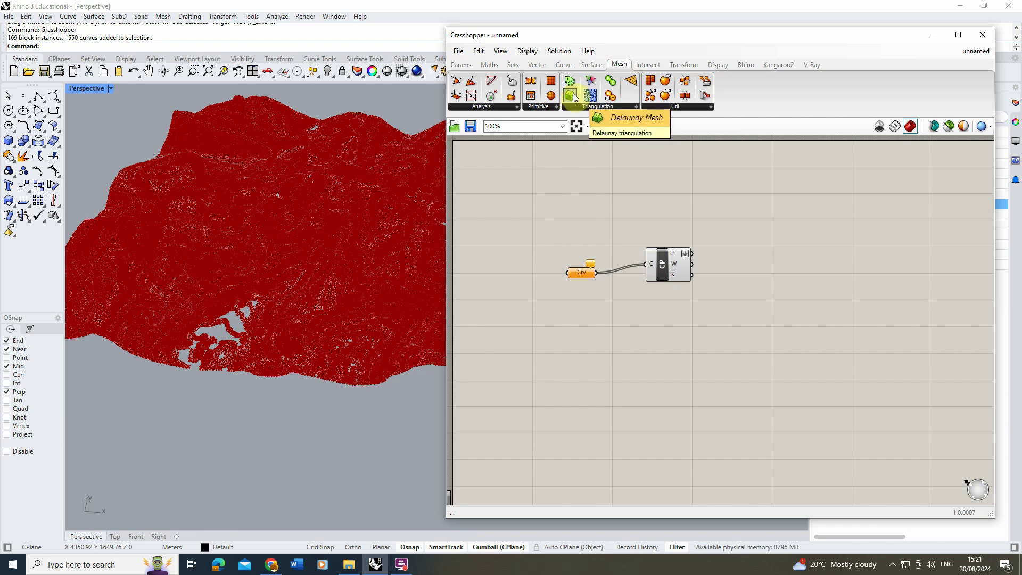
{"action": "left_click_drag", "start_coordinate": [574, 96], "coordinate": [754, 261]}
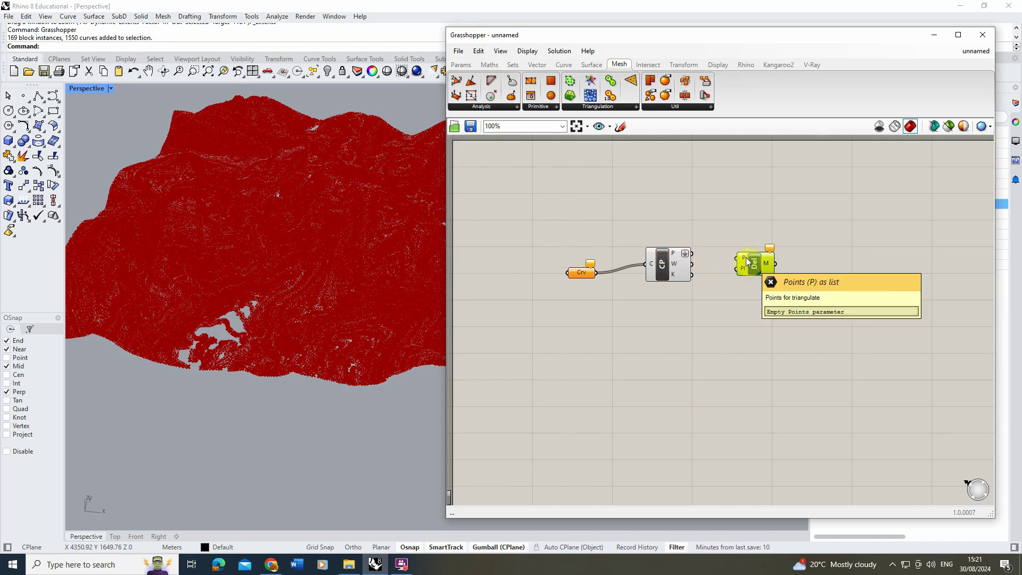
{"action": "left_click_drag", "start_coordinate": [693, 255], "coordinate": [720, 257]}
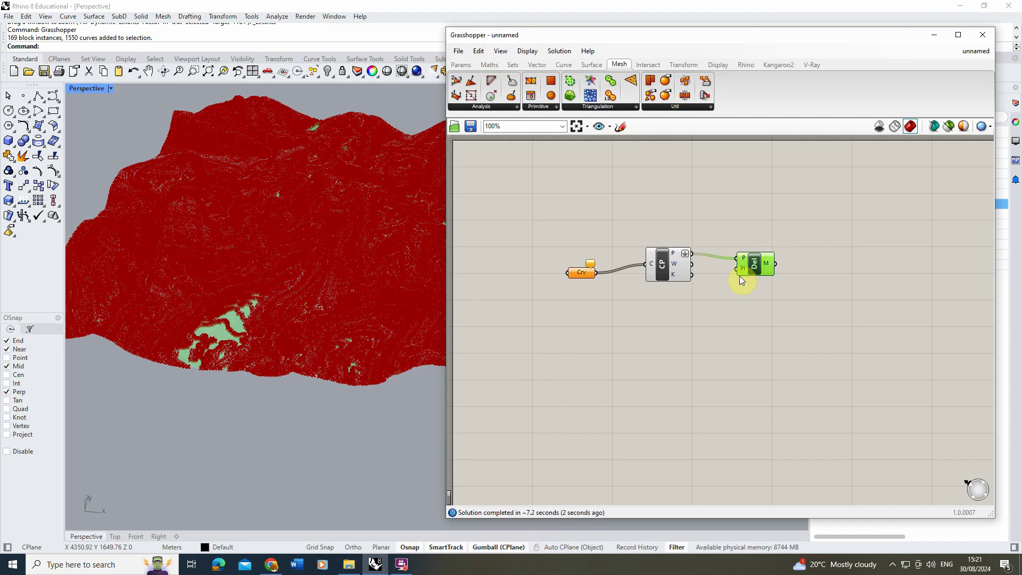
{"action": "left_click", "coordinate": [722, 322]}
{"action": "left_click", "coordinate": [755, 263]}
{"action": "right_click_drag", "start_coordinate": [222, 259], "coordinate": [146, 279]}
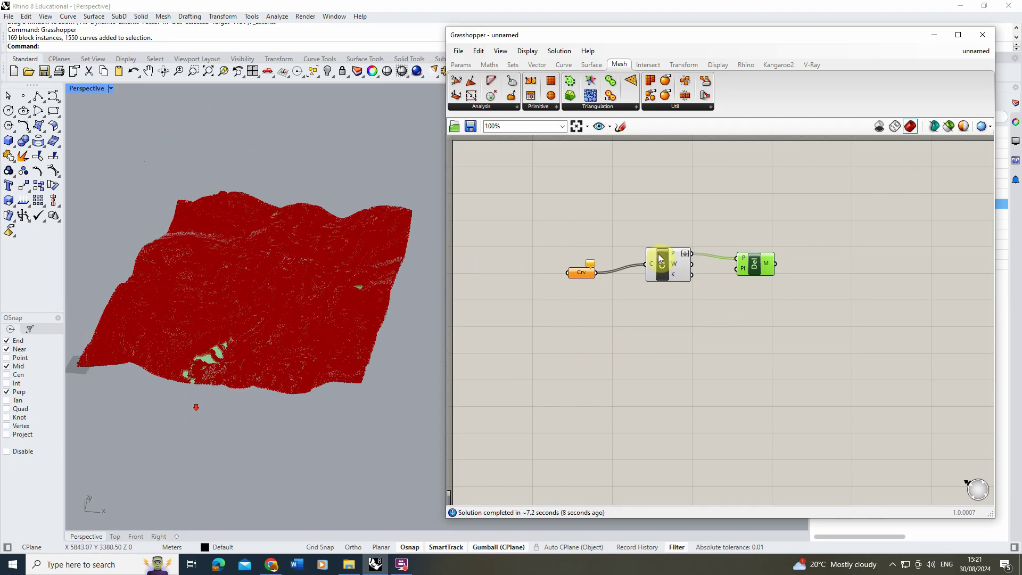
Turn off the preview of the Control Points component so the viewport shows the mesh without point markers
{"action": "left_click", "coordinate": [663, 268]}
{"action": "right_click", "coordinate": [663, 267]}
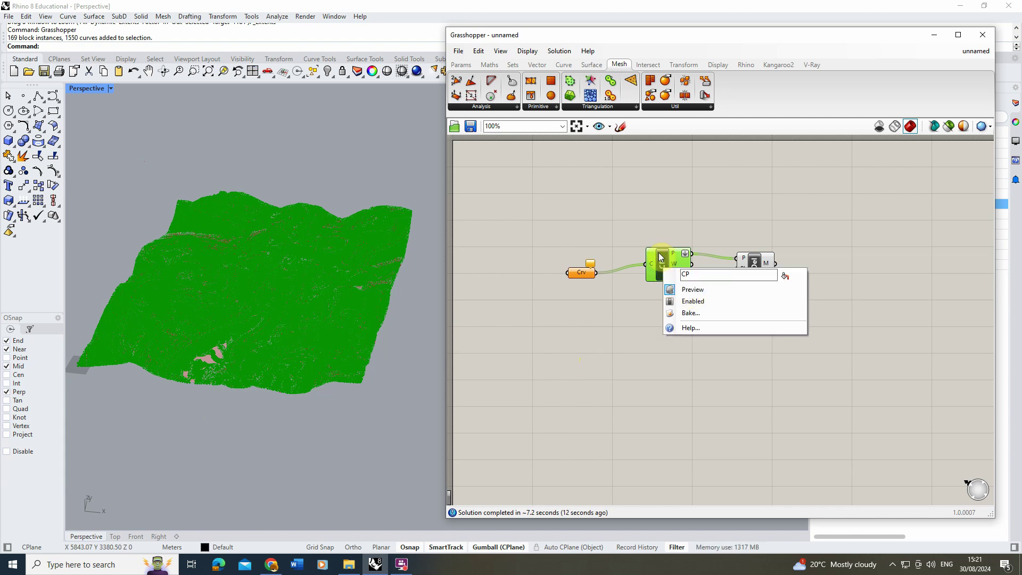
{"action": "left_click", "coordinate": [693, 289]}
{"action": "scroll", "coordinate": [209, 362], "scroll_direction": "up", "scroll_amount": 5}
{"action": "scroll", "coordinate": [188, 247], "scroll_direction": "down", "scroll_amount": 5}
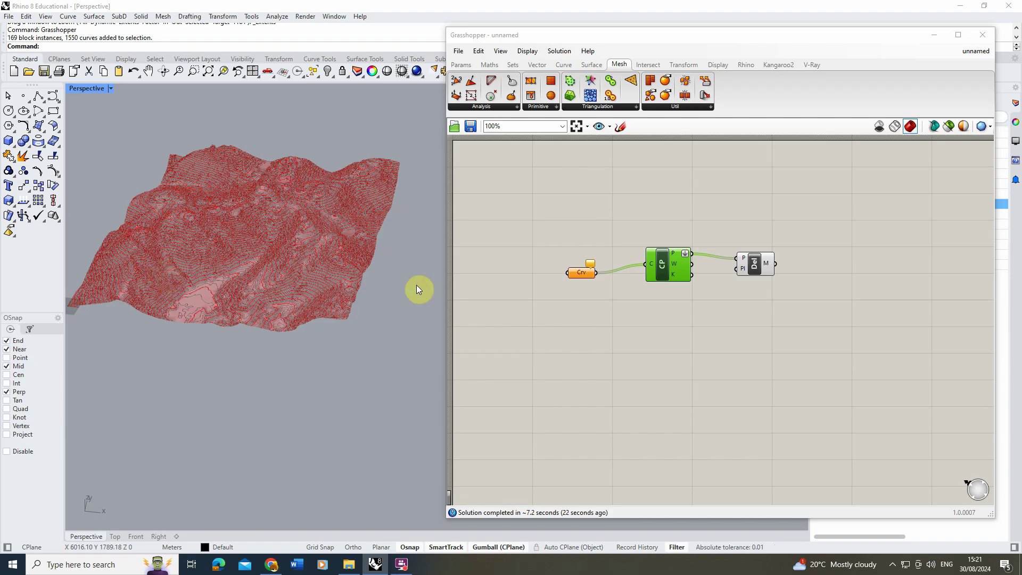
Bake the Delaunay mesh into the Rhino model, choosing to bake the invalid object
{"action": "left_click", "coordinate": [757, 264]}
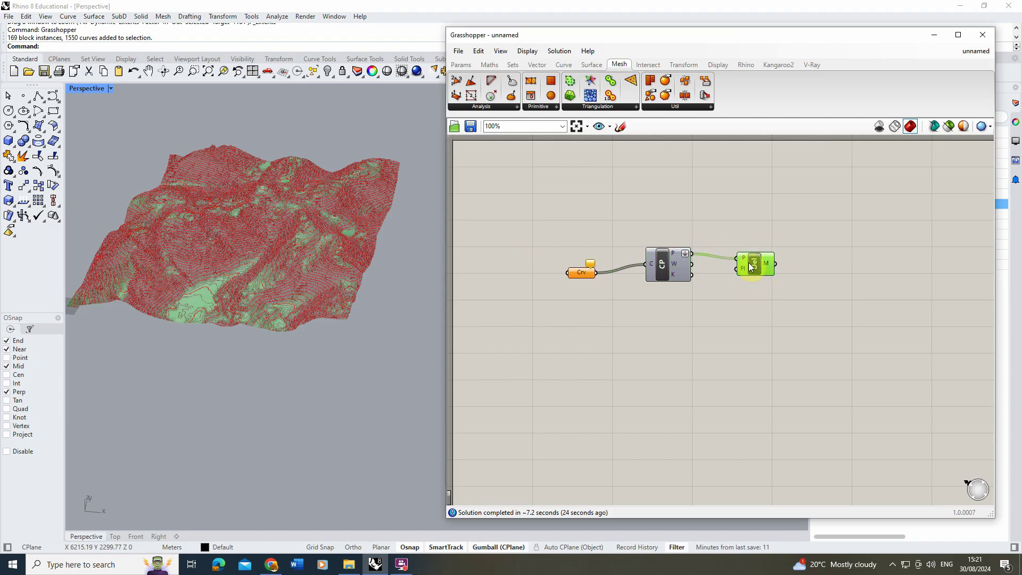
{"action": "right_click", "coordinate": [754, 268]}
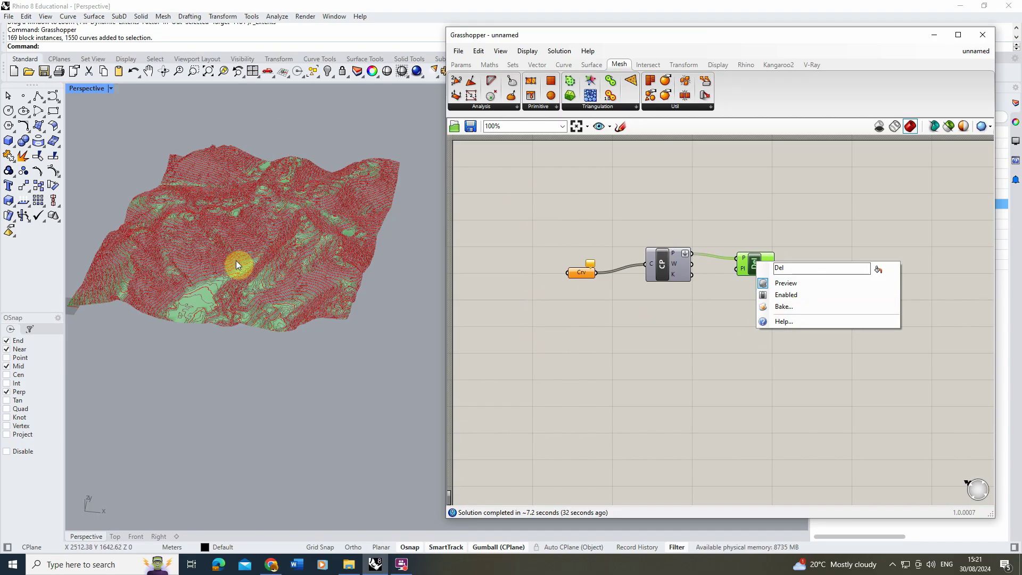
{"action": "left_click", "coordinate": [785, 306]}
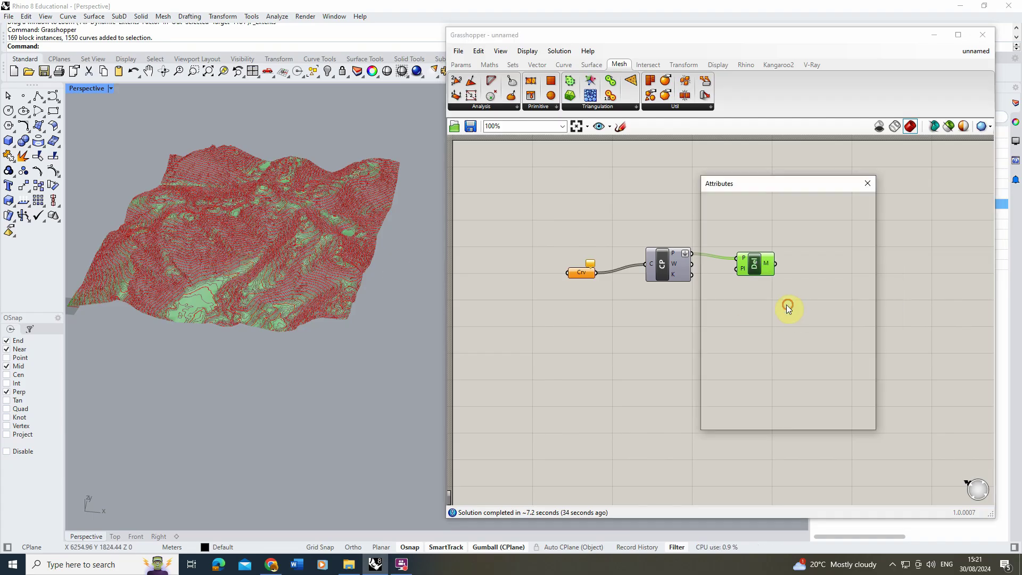
{"action": "left_click", "coordinate": [799, 422]}
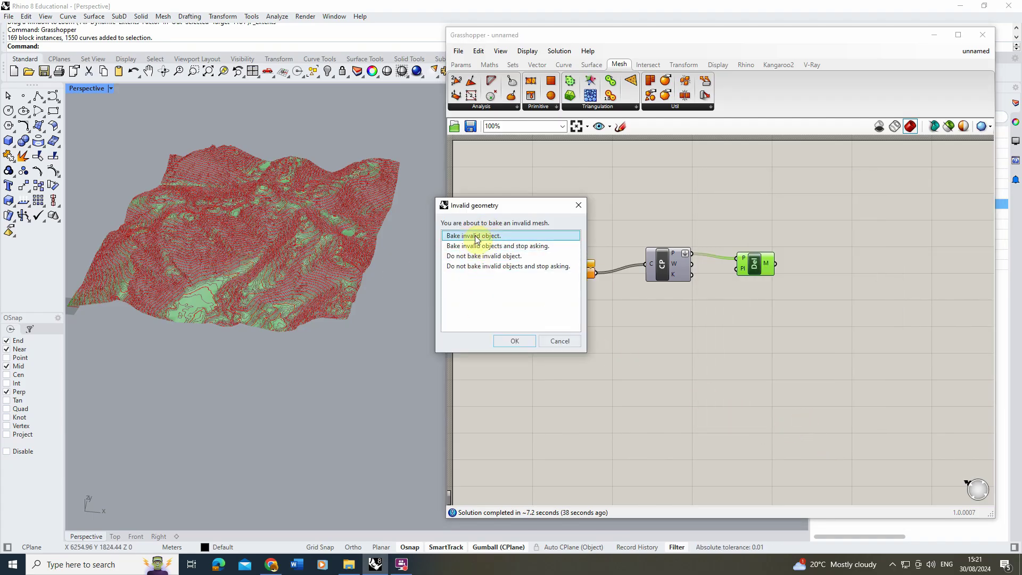
{"action": "left_click", "coordinate": [514, 341]}
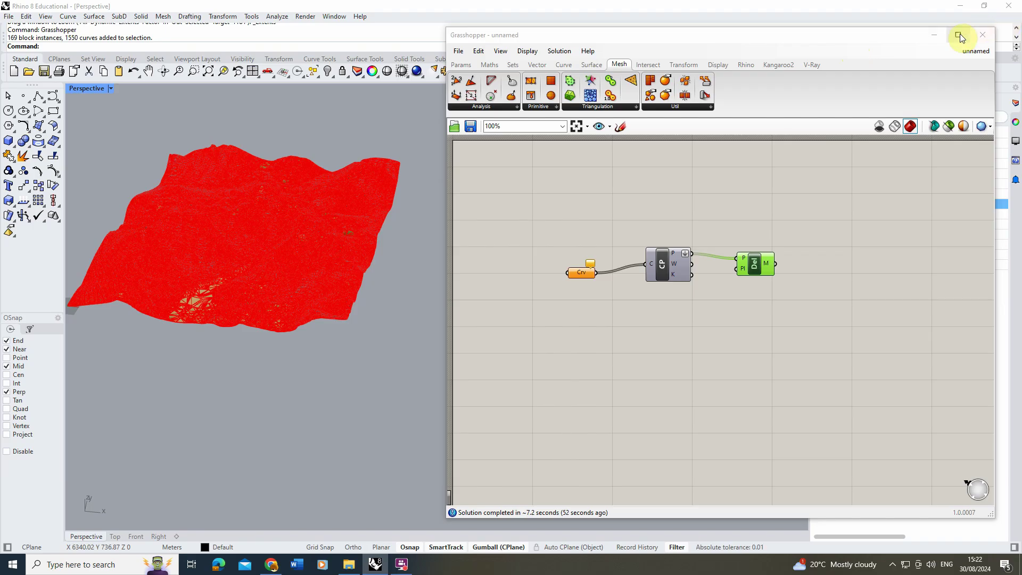
Get the Grasshopper window out of the way and move the baked terrain mesh clear of the contours
{"action": "left_click", "coordinate": [947, 37]}
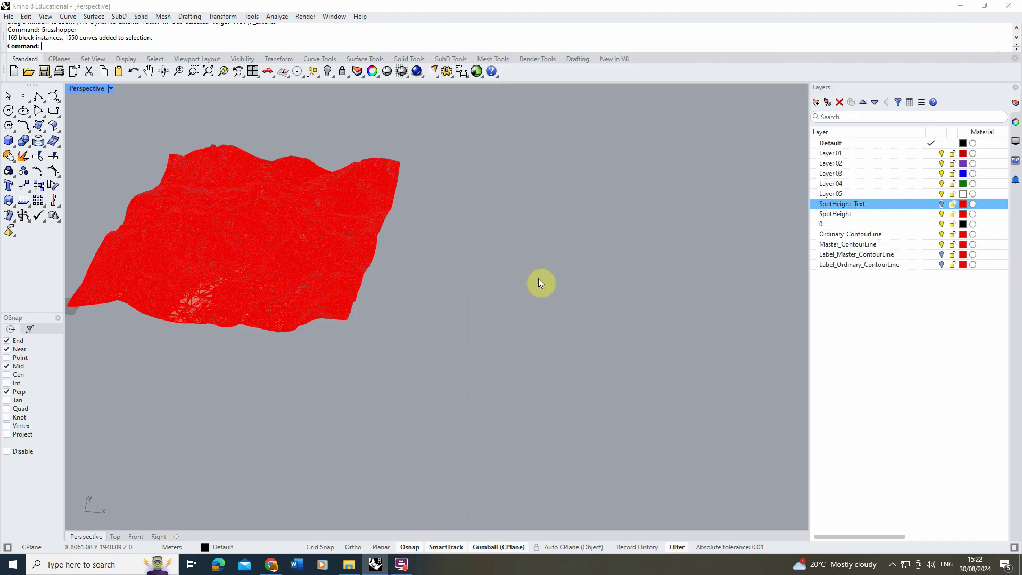
{"action": "scroll", "coordinate": [191, 304], "scroll_direction": "up", "scroll_amount": 4}
{"action": "left_click", "coordinate": [206, 305]}
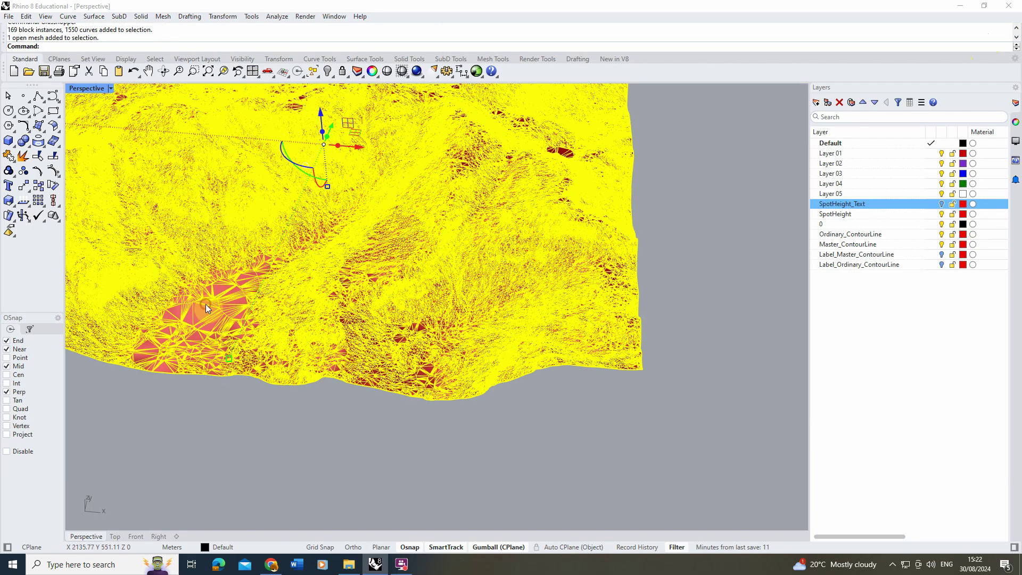
{"action": "scroll", "coordinate": [265, 293], "scroll_direction": "down", "scroll_amount": 5}
{"action": "left_click_drag", "start_coordinate": [277, 260], "coordinate": [504, 177]}
{"action": "right_click_drag", "start_coordinate": [439, 209], "coordinate": [452, 304]}
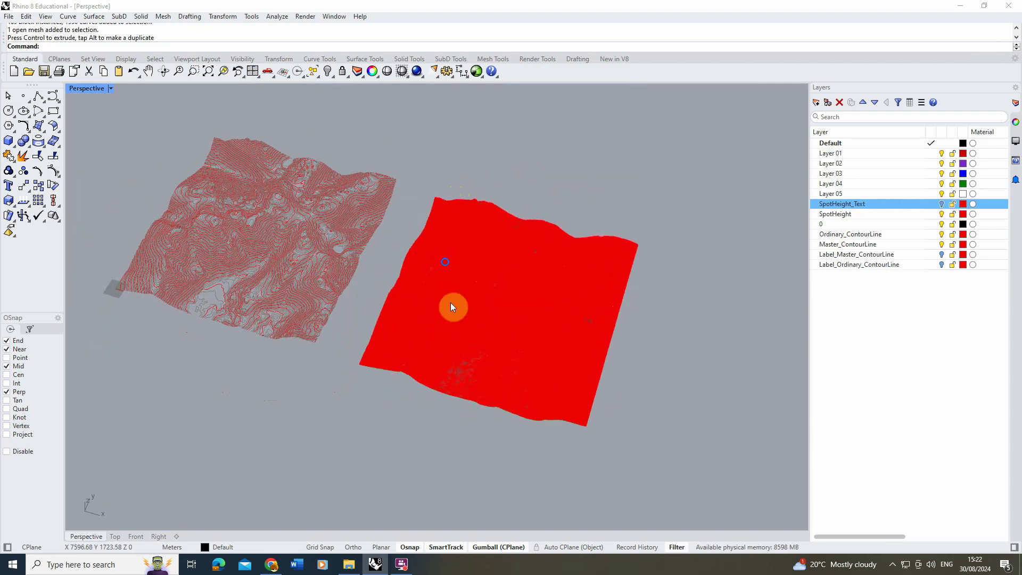
Inspect the baked mesh's triangulation and place one copy of the mesh beside it, using its near corner as base point
{"action": "scroll", "coordinate": [449, 326], "scroll_direction": "up", "scroll_amount": 5}
{"action": "scroll", "coordinate": [365, 336], "scroll_direction": "up", "scroll_amount": 2}
{"action": "scroll", "coordinate": [364, 335], "scroll_direction": "up", "scroll_amount": 3}
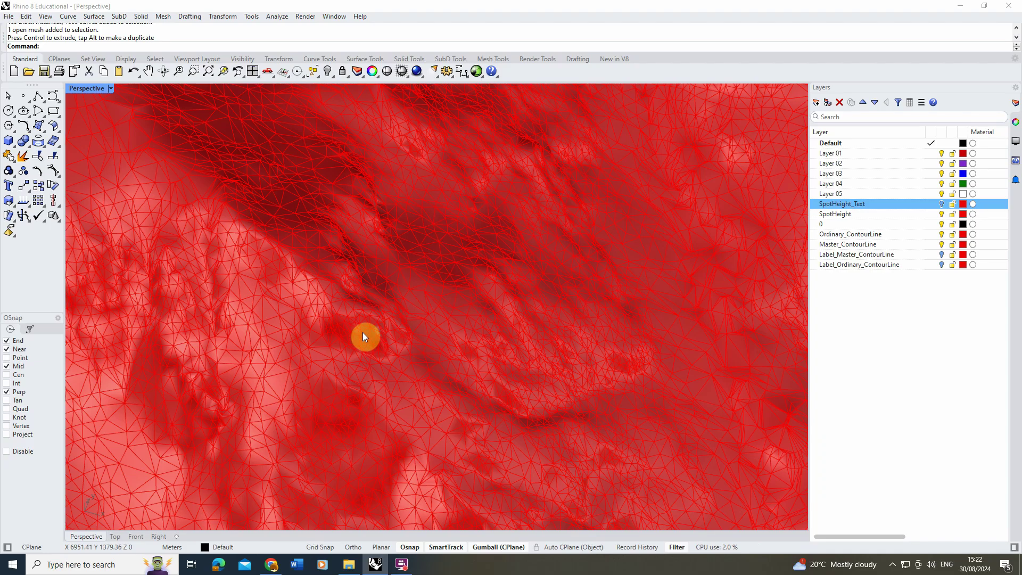
{"action": "scroll", "coordinate": [296, 346], "scroll_direction": "down", "scroll_amount": 10}
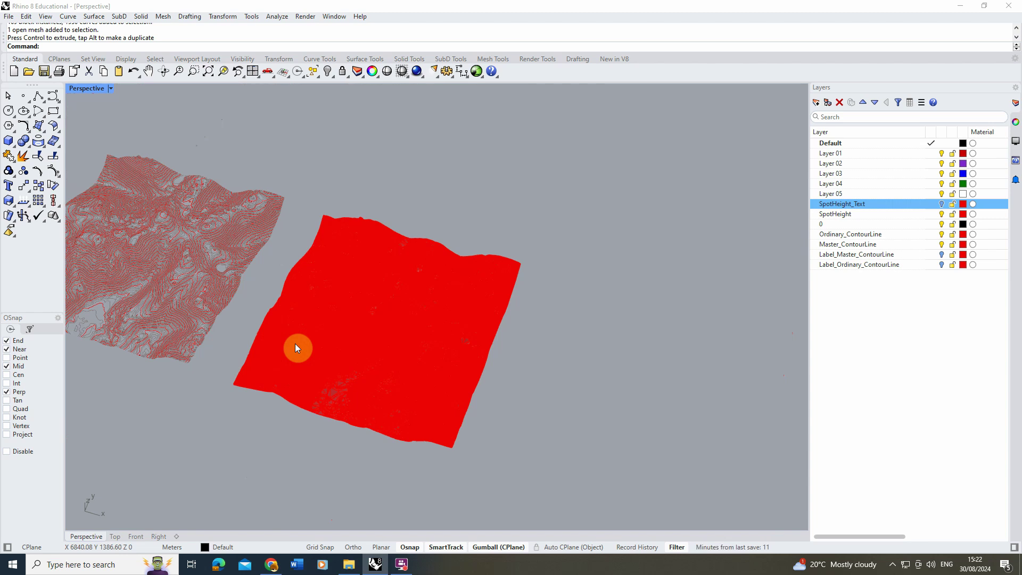
{"action": "left_click", "coordinate": [361, 336]}
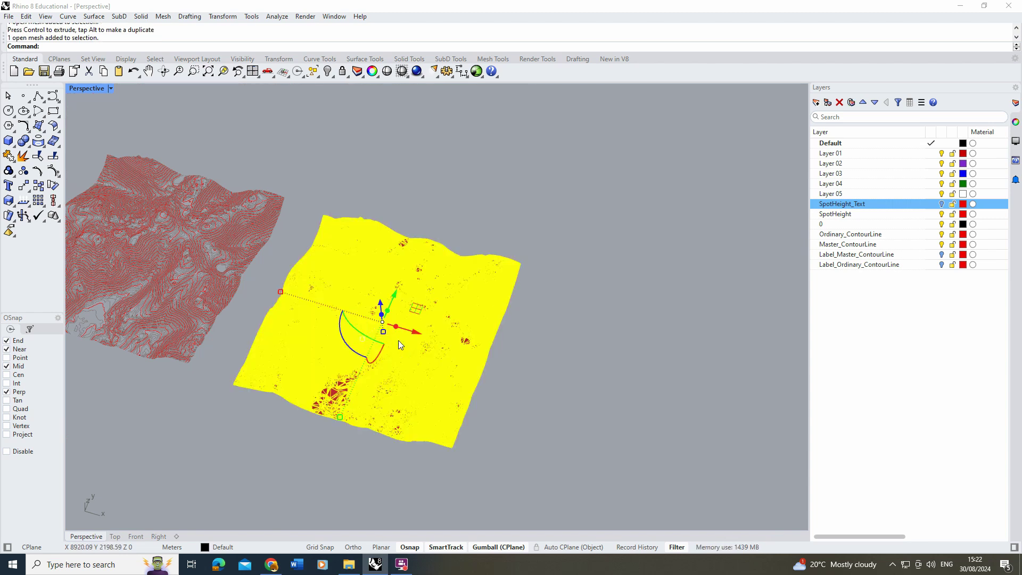
{"action": "left_click", "coordinate": [38, 184]}
{"action": "left_click", "coordinate": [233, 383]}
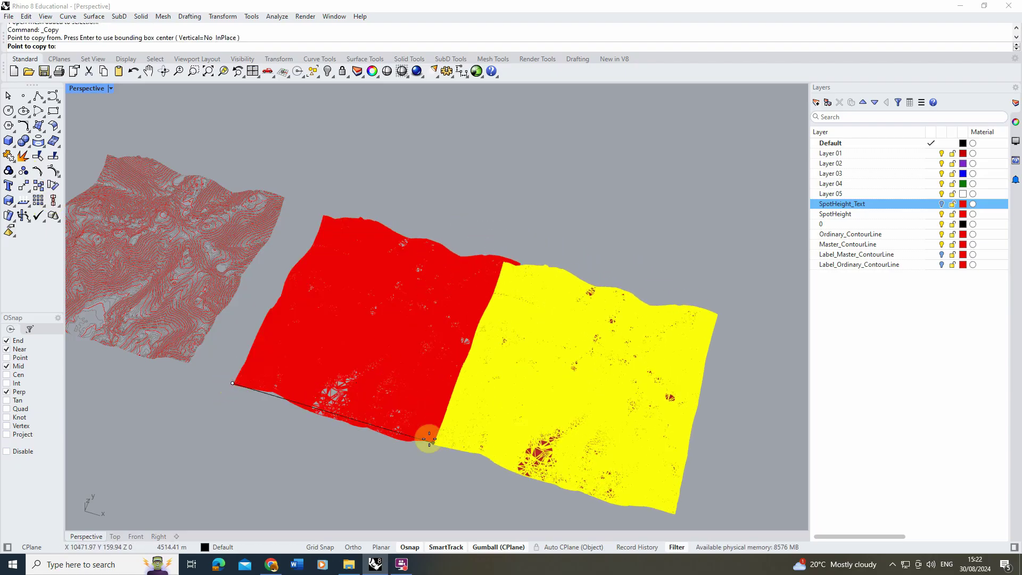
{"action": "left_click", "coordinate": [484, 456]}
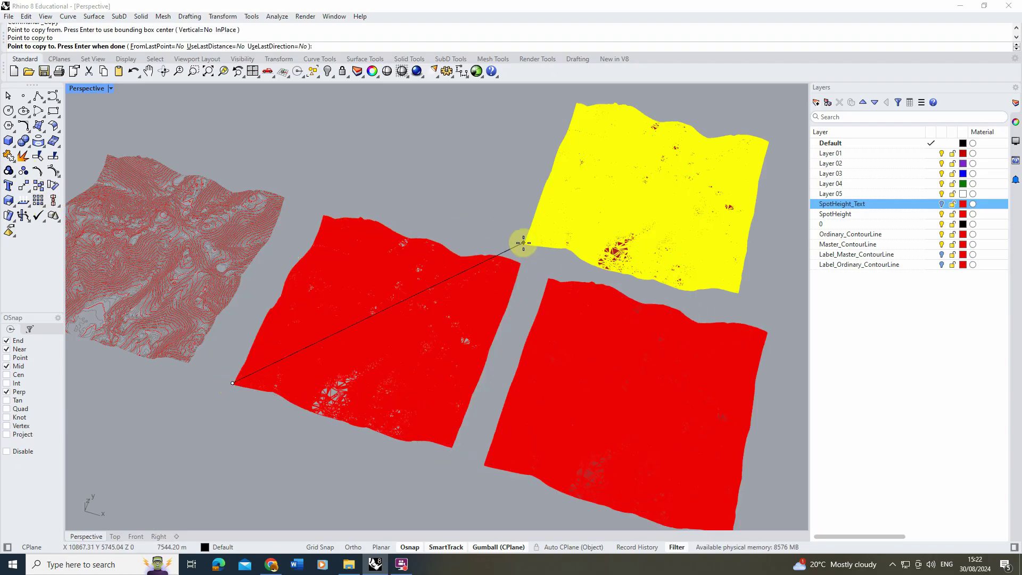
{"action": "key", "text": "Return"}
Reduce the copied terrain mesh by 60 percent with ReduceMesh
{"action": "left_click", "coordinate": [401, 176]}
{"action": "right_click_drag", "start_coordinate": [274, 170], "coordinate": [402, 228]}
{"action": "scroll", "coordinate": [475, 292], "scroll_direction": "up", "scroll_amount": 6}
{"action": "left_click", "coordinate": [464, 301]}
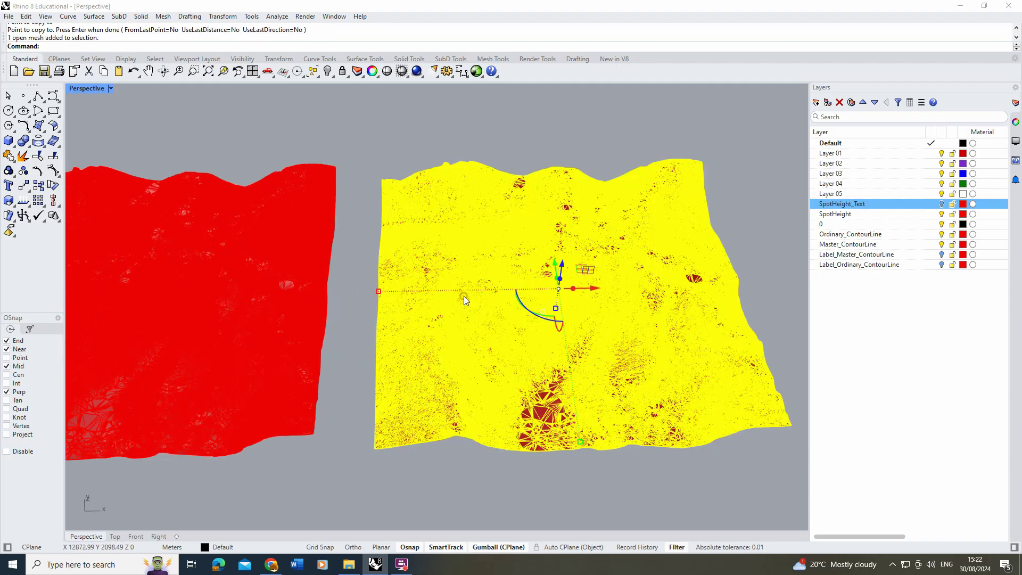
{"action": "type", "text": "ReduceMesh"}
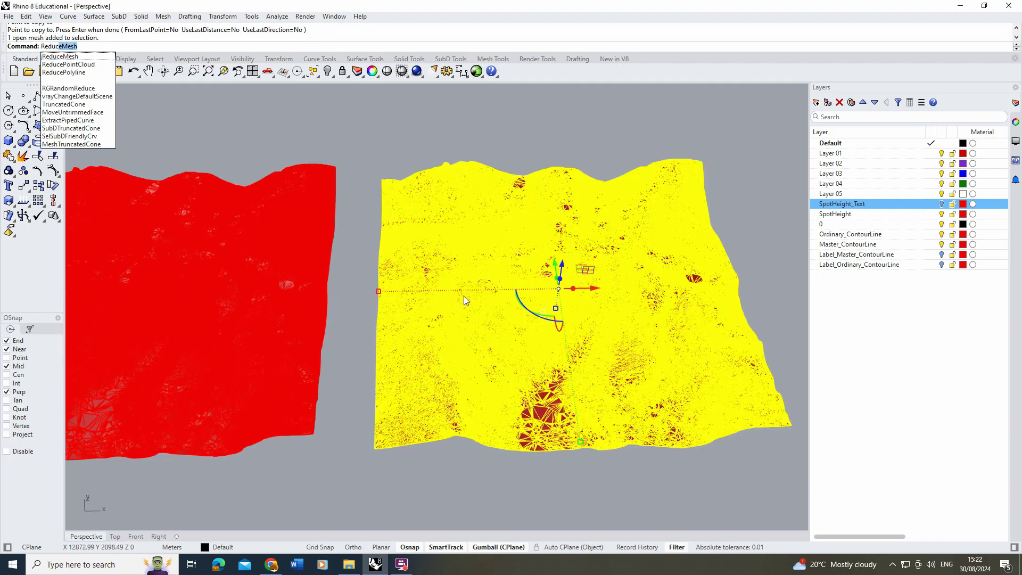
{"action": "left_click", "coordinate": [63, 56]}
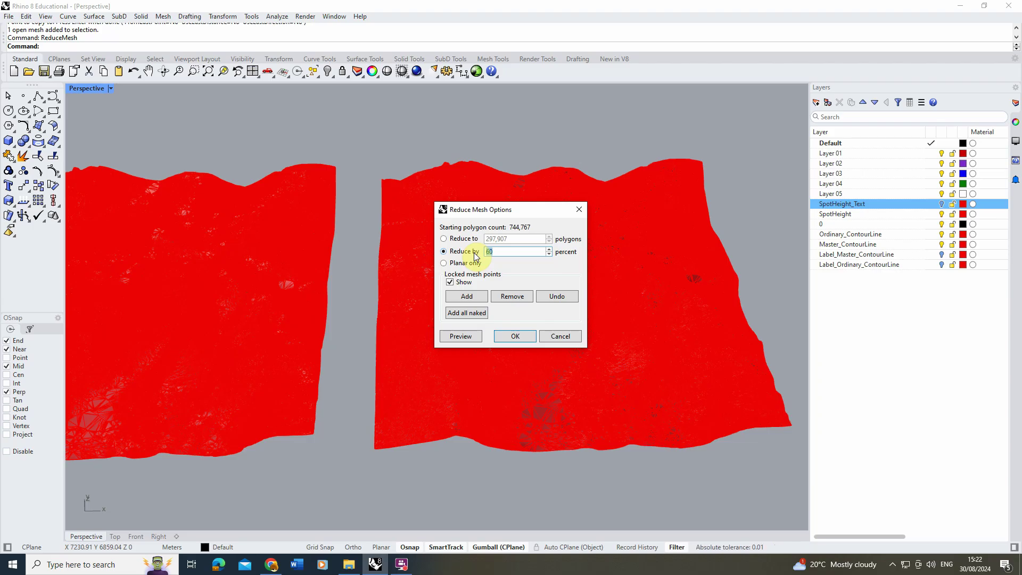
{"action": "left_click", "coordinate": [528, 337]}
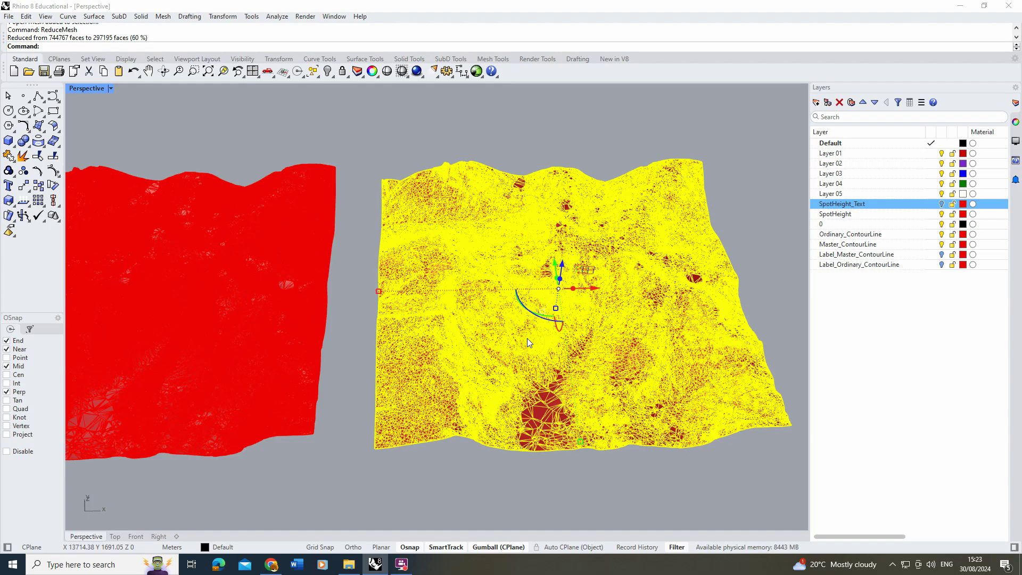
Show the Perspective viewport in Rendered mode and compare the original and reduced terrain meshes
{"action": "left_click", "coordinate": [414, 140]}
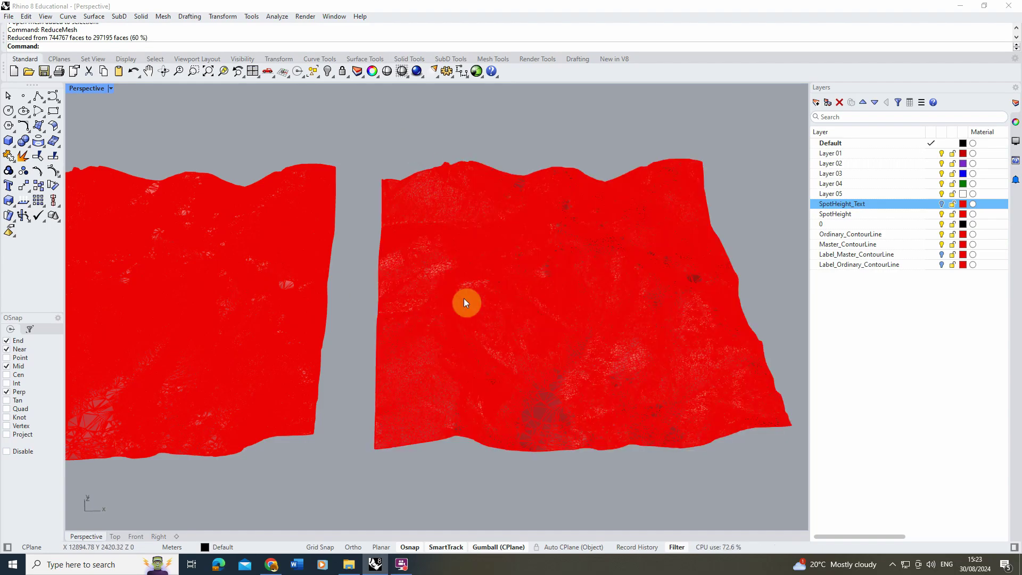
{"action": "left_click", "coordinate": [110, 88]}
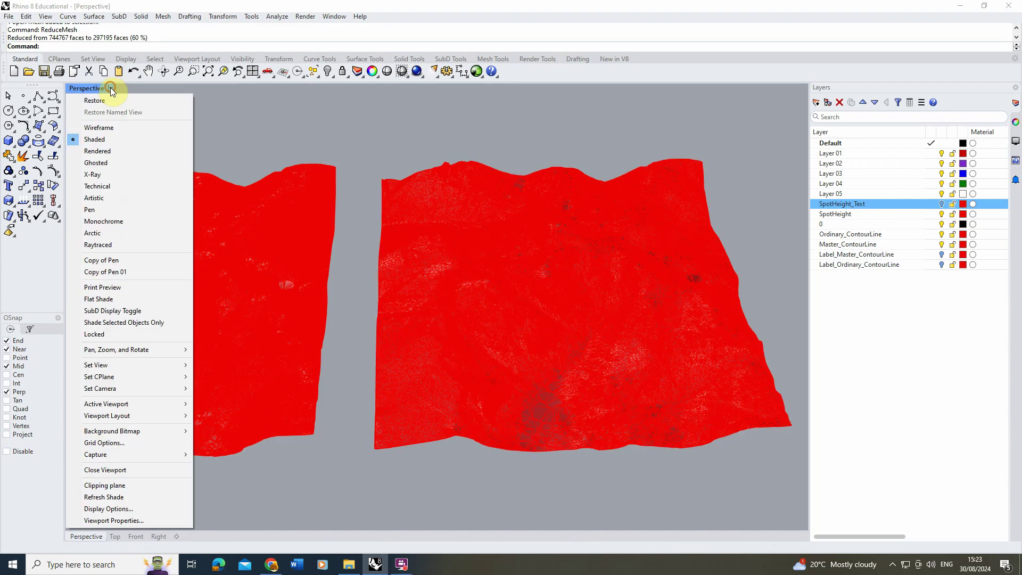
{"action": "left_click", "coordinate": [101, 150]}
{"action": "right_click_drag", "start_coordinate": [366, 285], "coordinate": [313, 272]}
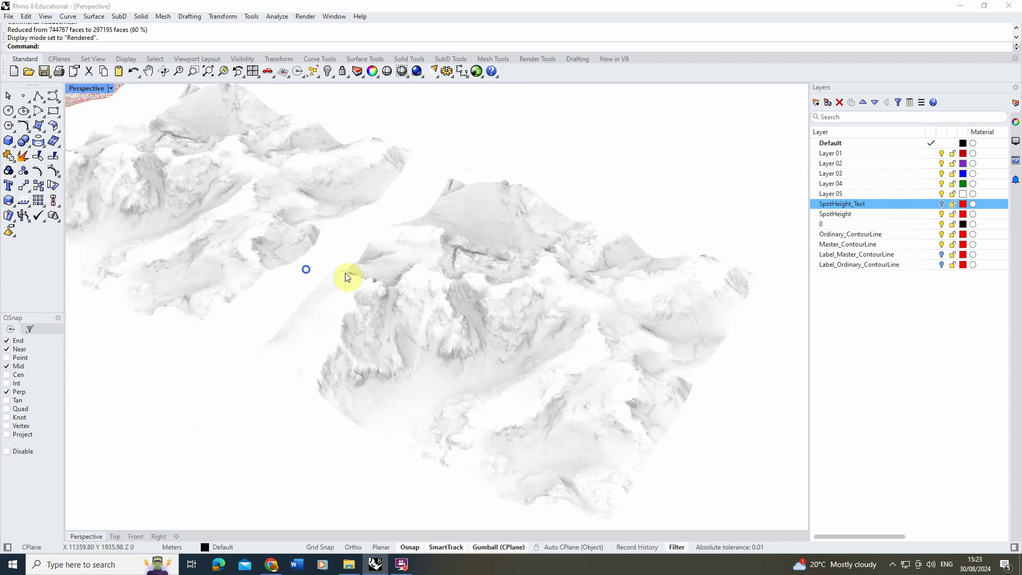
{"action": "right_click_drag", "start_coordinate": [393, 304], "coordinate": [285, 234]}
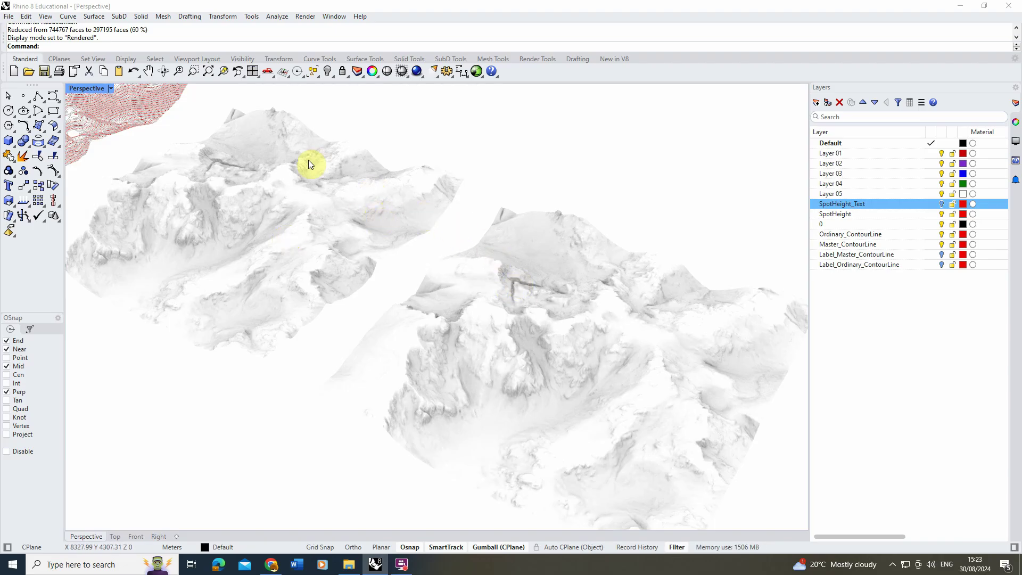
Return Perspective to Shaded mode, switch to the four-viewport layout and enlarge the Top and Perspective views to compare the meshes' density
{"action": "left_click", "coordinate": [110, 88]}
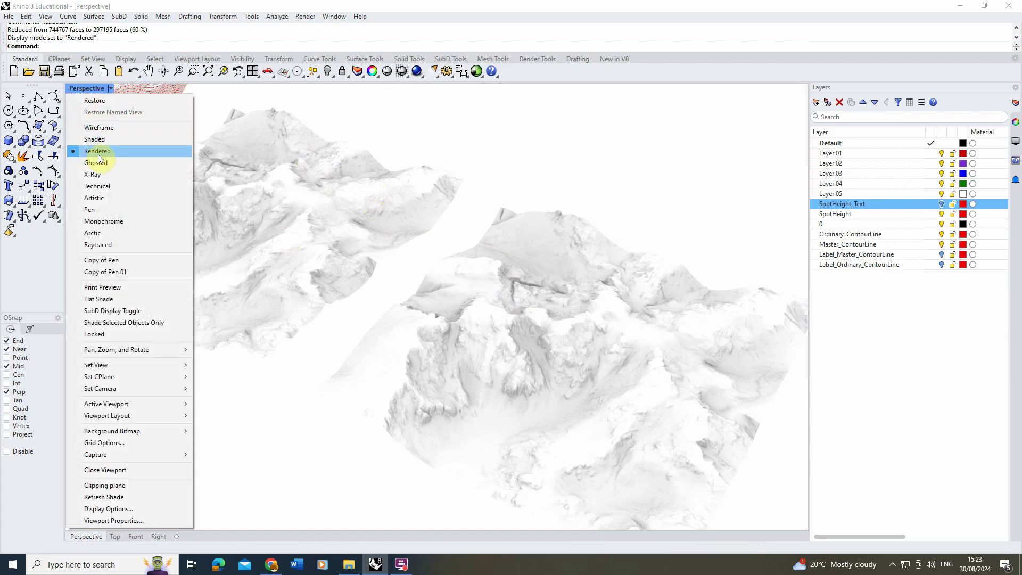
{"action": "left_click", "coordinate": [97, 141]}
{"action": "double_click", "coordinate": [88, 90]}
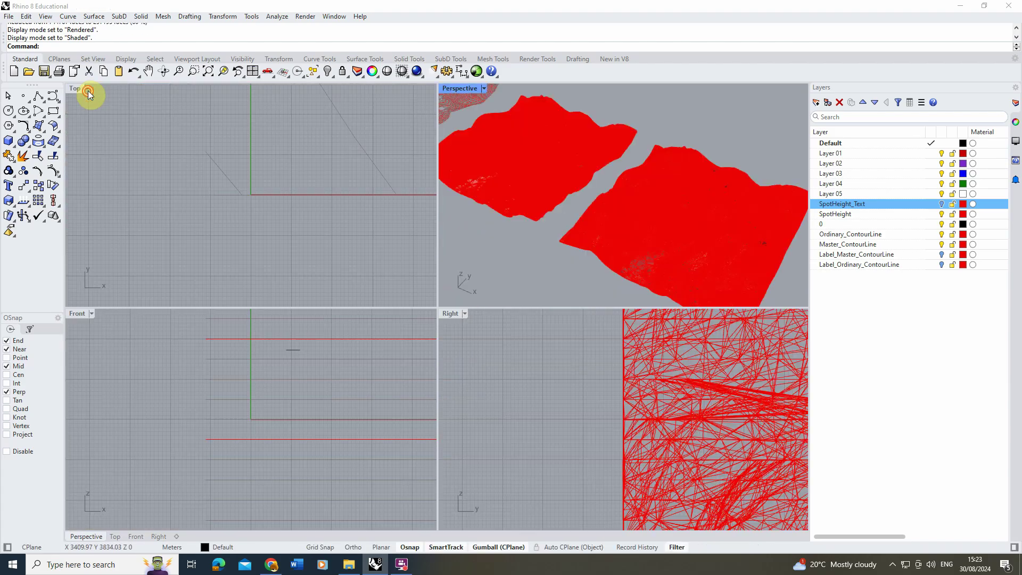
{"action": "left_click_drag", "start_coordinate": [511, 306], "coordinate": [522, 445]}
{"action": "left_click_drag", "start_coordinate": [397, 307], "coordinate": [430, 446]}
{"action": "scroll", "coordinate": [211, 289], "scroll_direction": "down", "scroll_amount": 5}
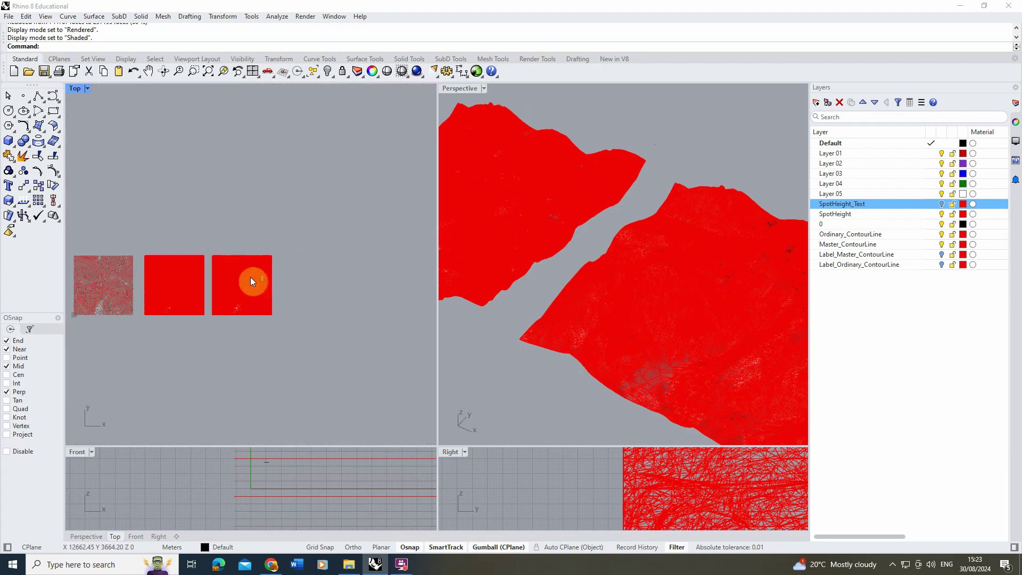
{"action": "scroll", "coordinate": [249, 276], "scroll_direction": "up", "scroll_amount": 5}
{"action": "scroll", "coordinate": [341, 277], "scroll_direction": "up", "scroll_amount": 3}
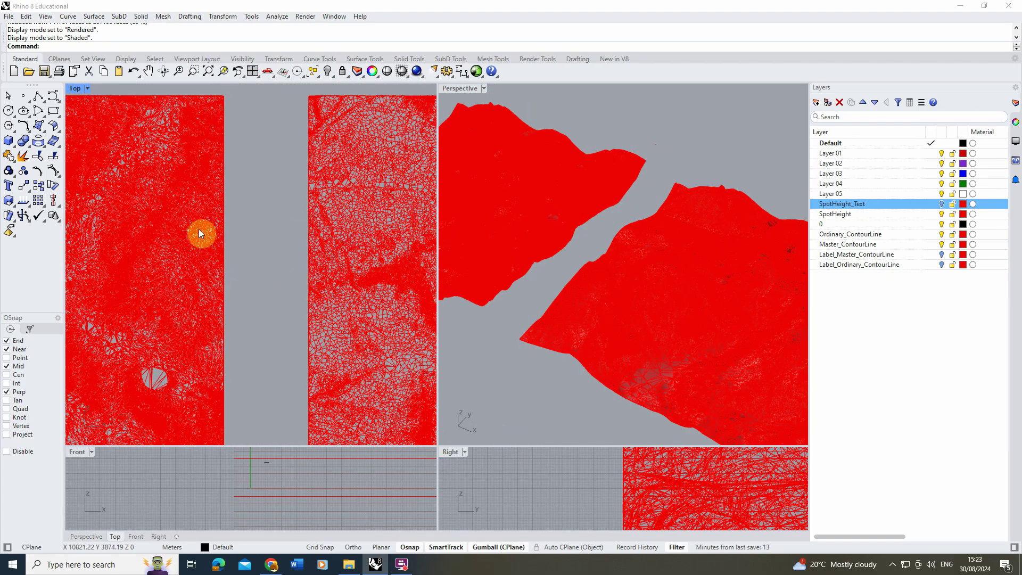
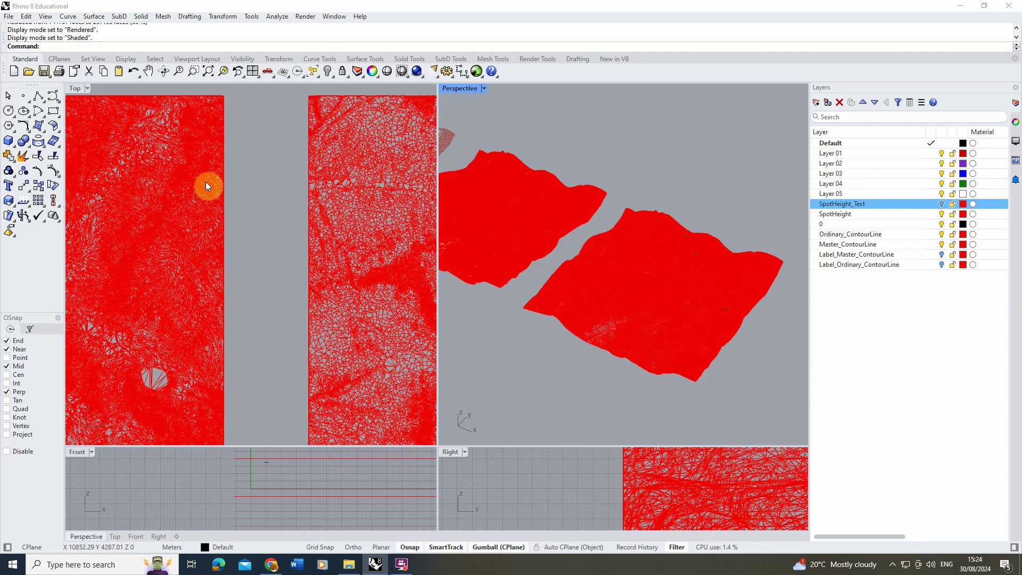
Drape a surface with a point spacing density of 10 over the whole reduced terrain mesh, leaving a small margin around its edges in the Top view
{"action": "left_click", "coordinate": [42, 135]}
{"action": "left_click", "coordinate": [178, 256]}
{"action": "left_click", "coordinate": [328, 301]}
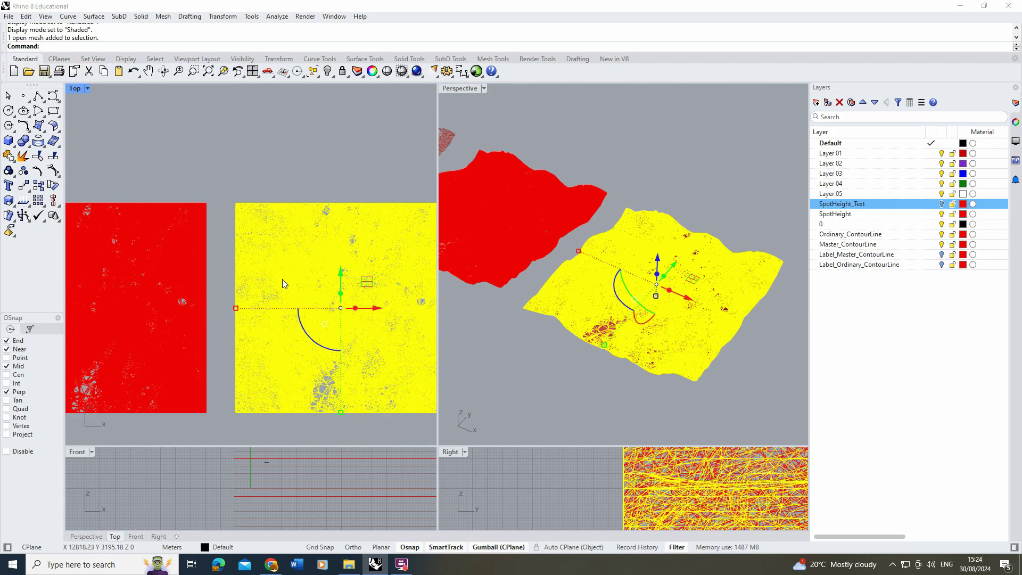
{"action": "key", "text": "Delete"}
{"action": "type", "text": "rape"}
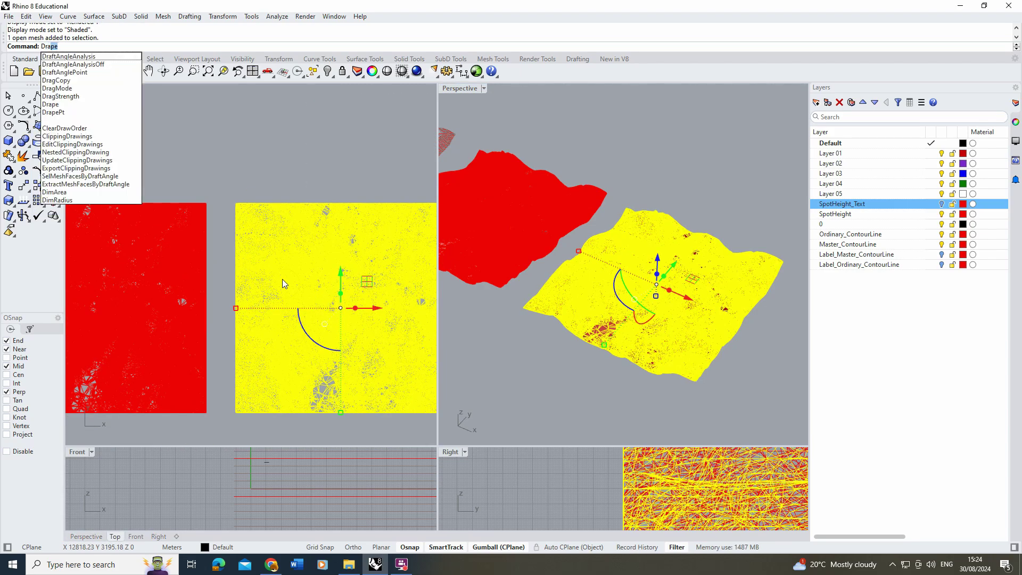
{"action": "key", "text": "Return"}
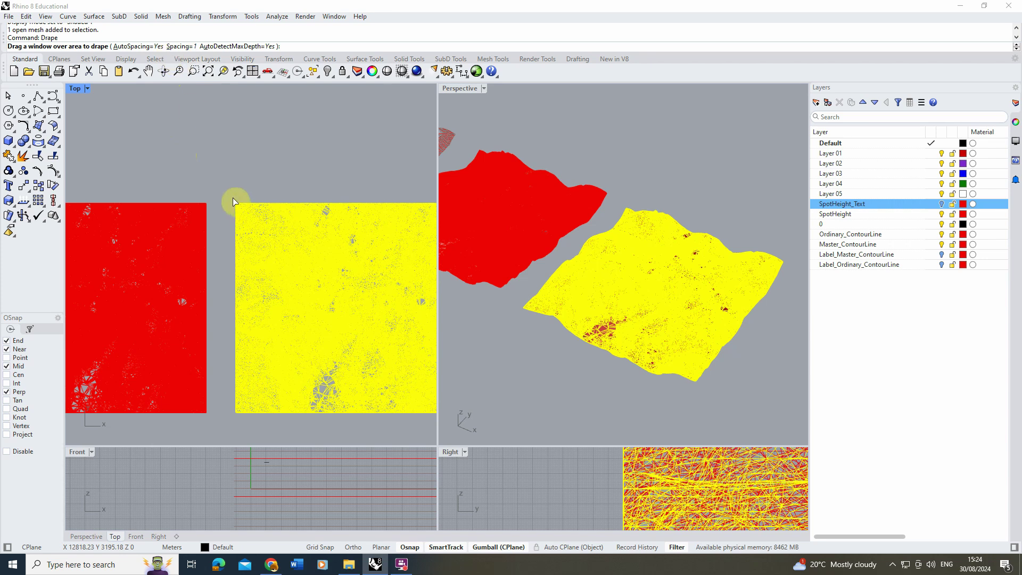
{"action": "scroll", "coordinate": [221, 200], "scroll_direction": "down", "scroll_amount": 3}
{"action": "scroll", "coordinate": [343, 302], "scroll_direction": "up", "scroll_amount": 1}
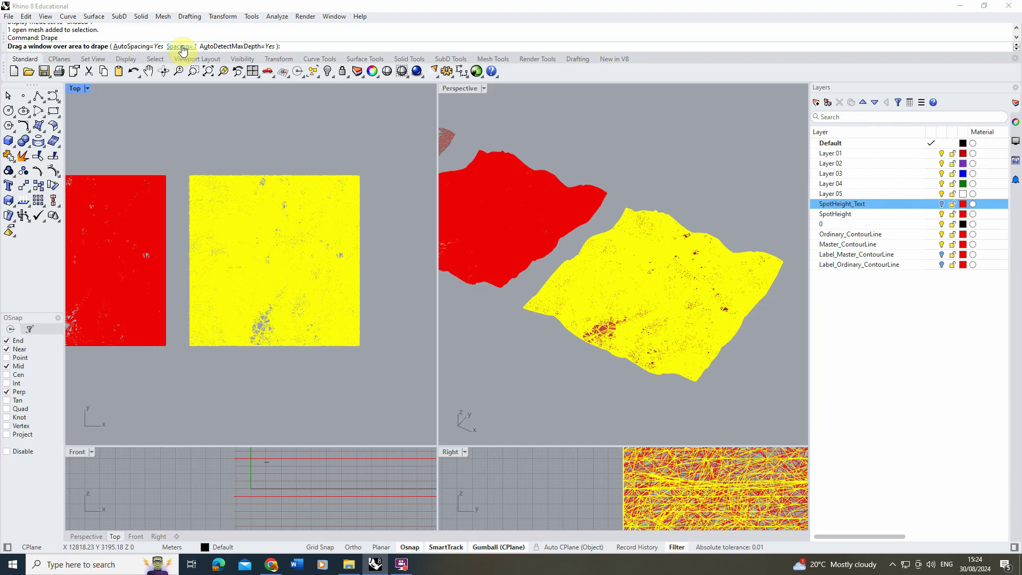
{"action": "left_click", "coordinate": [181, 47]}
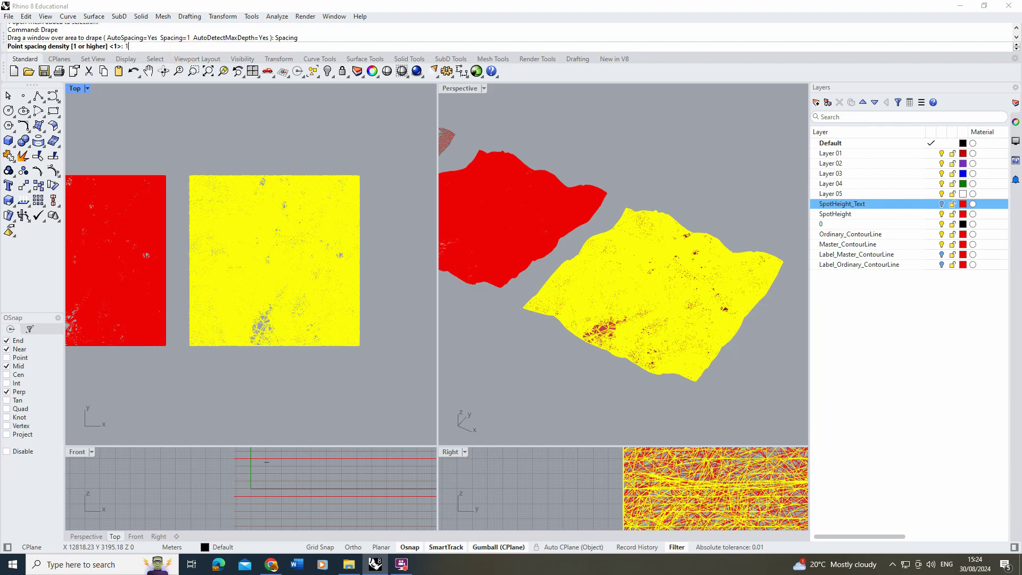
{"action": "type", "text": "10"}
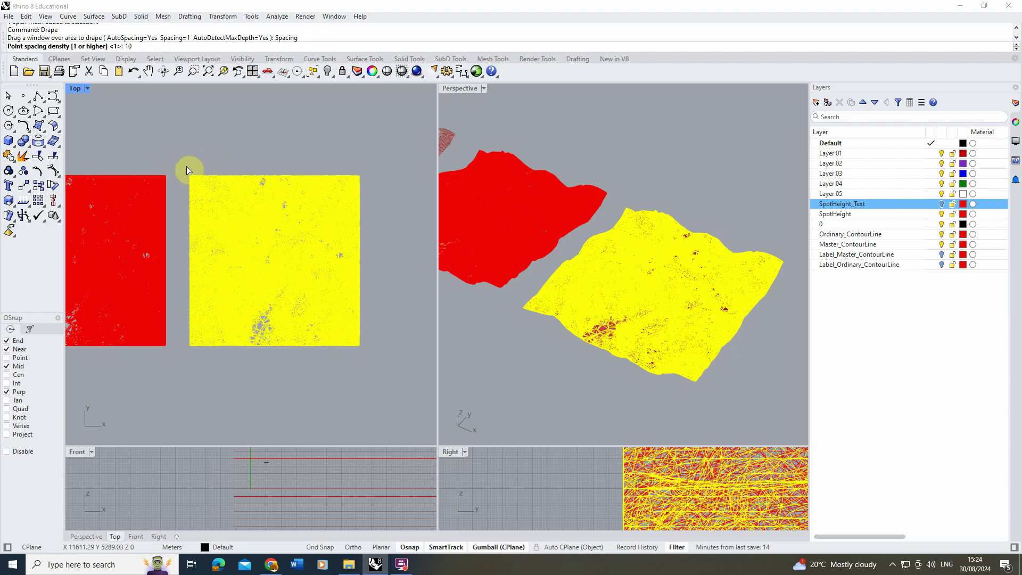
{"action": "key", "text": "Return"}
{"action": "left_click_drag", "start_coordinate": [179, 166], "coordinate": [374, 360]}
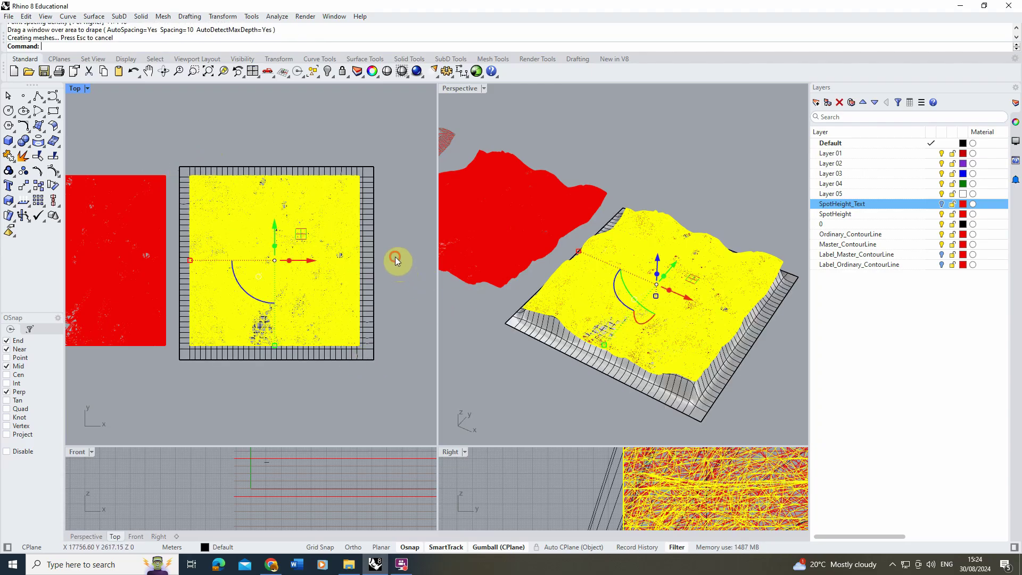
Move the draped surface along the X axis, clear of the reduced mesh, and deselect it
{"action": "left_click", "coordinate": [560, 343]}
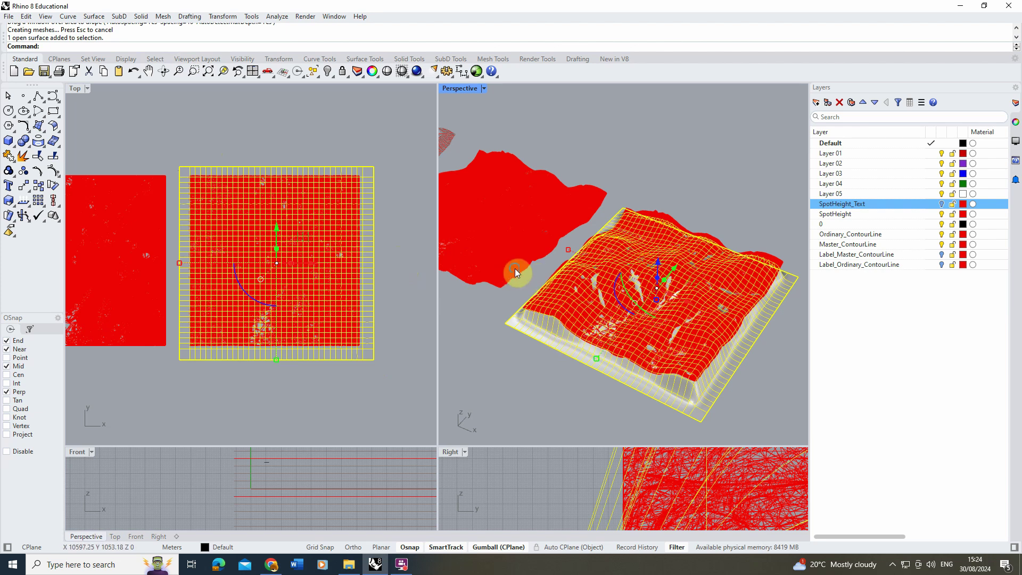
{"action": "scroll", "coordinate": [515, 268], "scroll_direction": "down", "scroll_amount": 3}
{"action": "left_click_drag", "start_coordinate": [574, 270], "coordinate": [692, 312]}
{"action": "left_click", "coordinate": [650, 228]}
{"action": "scroll", "coordinate": [666, 307], "scroll_direction": "up", "scroll_amount": 5}
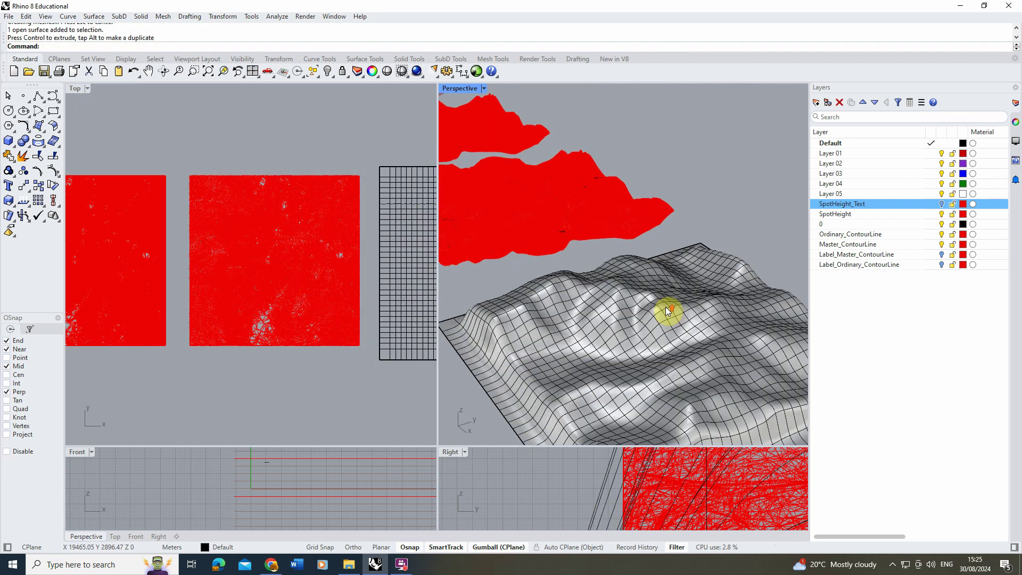
Show the Perspective viewport in Rendered mode and compare the draped surface's detail with the terrain meshes
{"action": "left_click", "coordinate": [484, 89]}
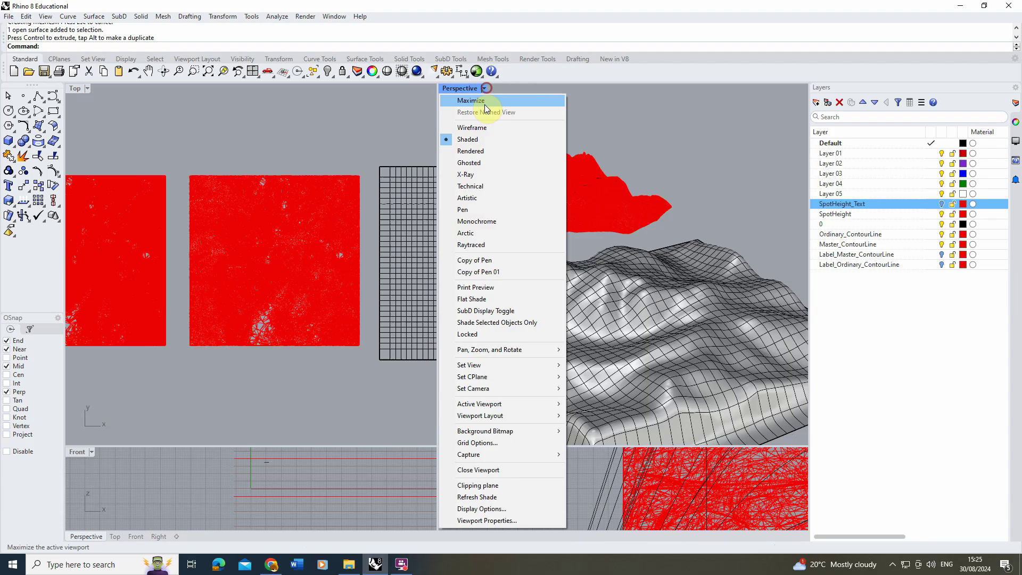
{"action": "left_click", "coordinate": [470, 151]}
{"action": "right_click_drag", "start_coordinate": [559, 240], "coordinate": [701, 305]}
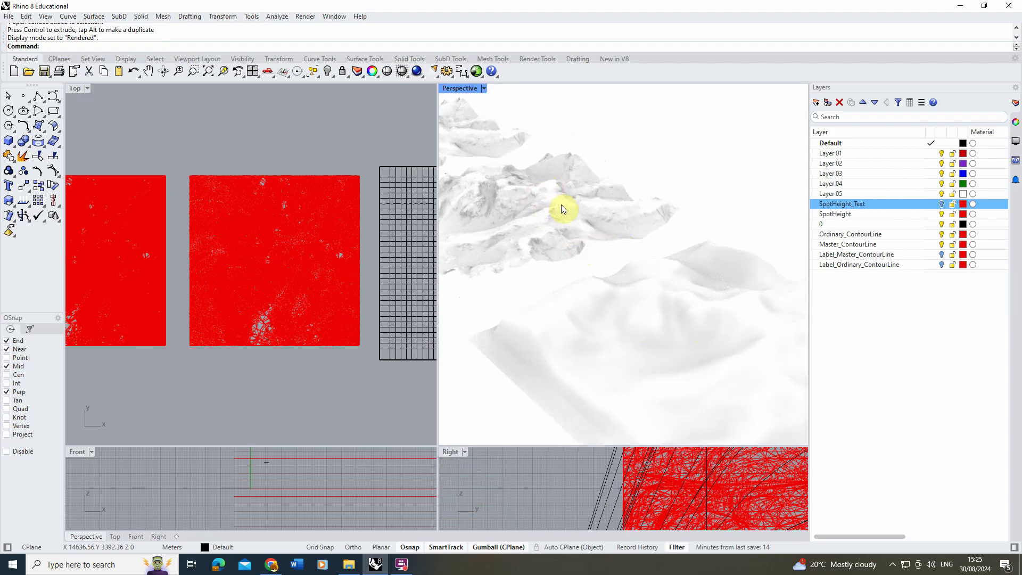
{"action": "right_click_drag", "start_coordinate": [562, 205], "coordinate": [614, 369]}
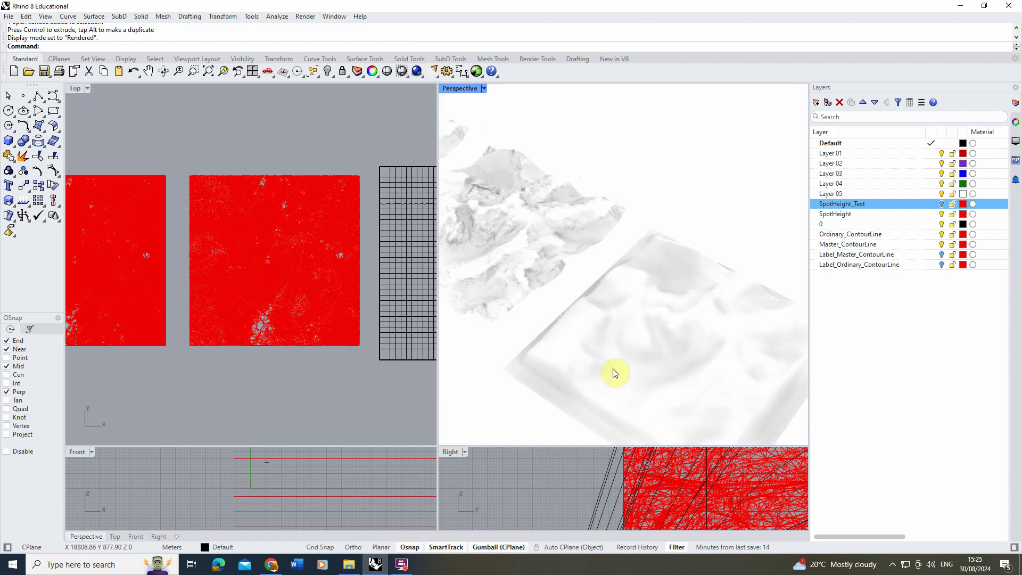
{"action": "right_click_drag", "start_coordinate": [616, 293], "coordinate": [559, 308]}
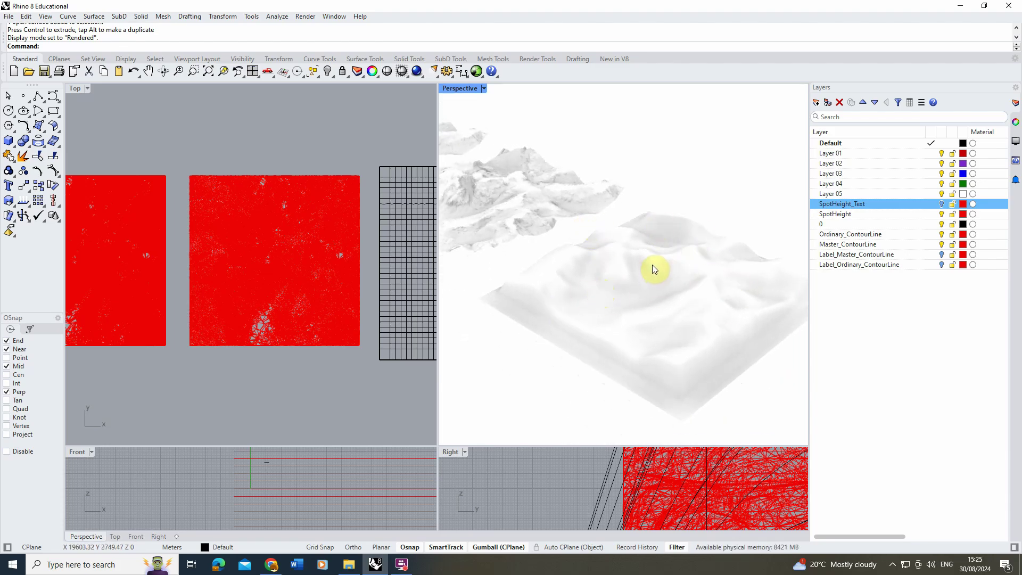
{"action": "mouse_move", "coordinate": [641, 263]}
{"action": "right_mouse_down"}
{"action": "mouse_move", "coordinate": [491, 196]}
{"action": "mouse_move", "coordinate": [599, 276]}
{"action": "mouse_move", "coordinate": [630, 279]}
{"action": "right_mouse_up"}
{"action": "scroll", "coordinate": [507, 178], "scroll_direction": "down", "scroll_amount": 3}
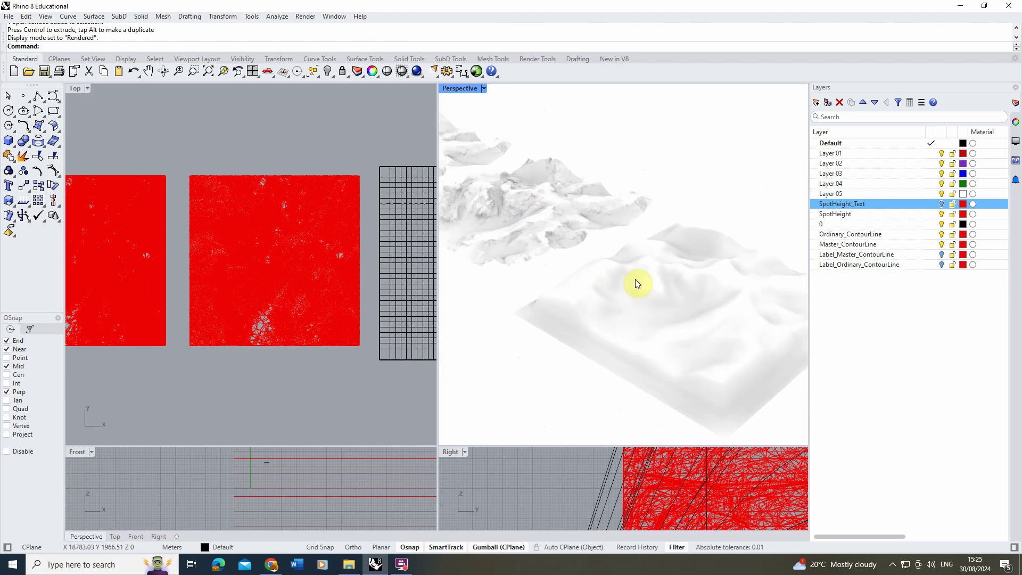
{"action": "left_click", "coordinate": [696, 284]}
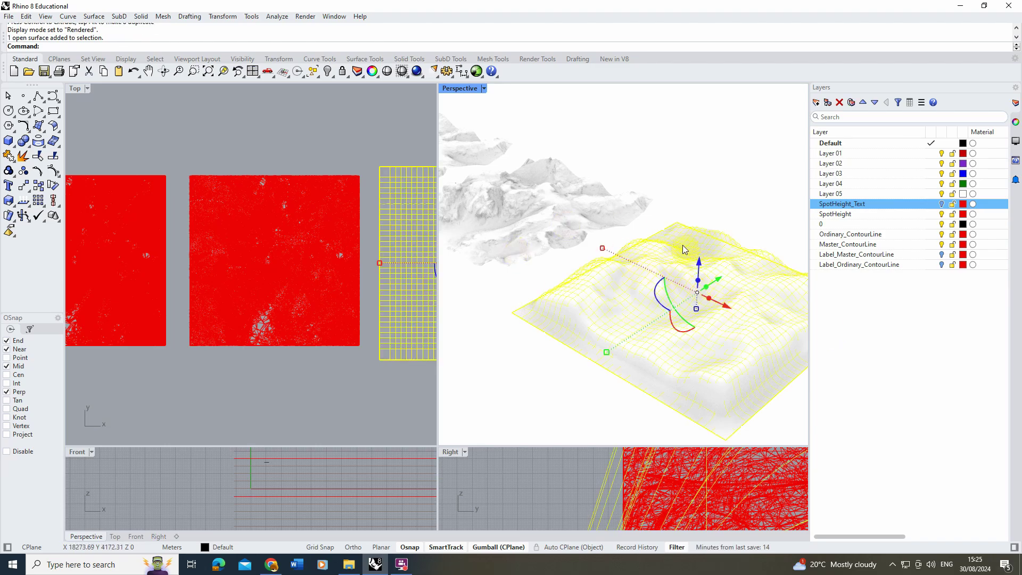
{"action": "left_click", "coordinate": [273, 132]}
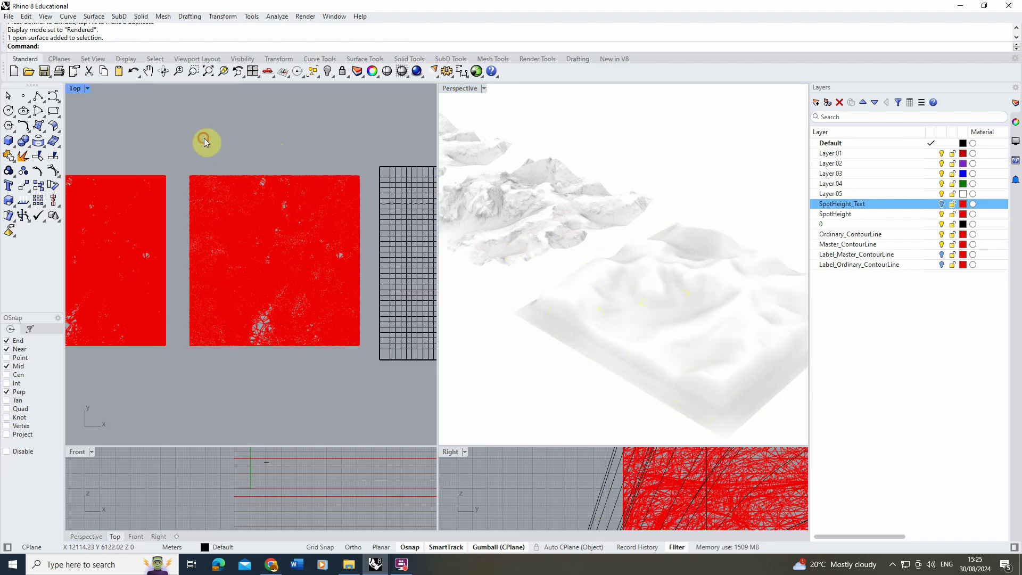
Return Perspective to Shaded mode and drape a second surface over the reduced mesh with a point spacing density of 1
{"action": "type", "text": "Drape"}
{"action": "left_click", "coordinate": [484, 88]}
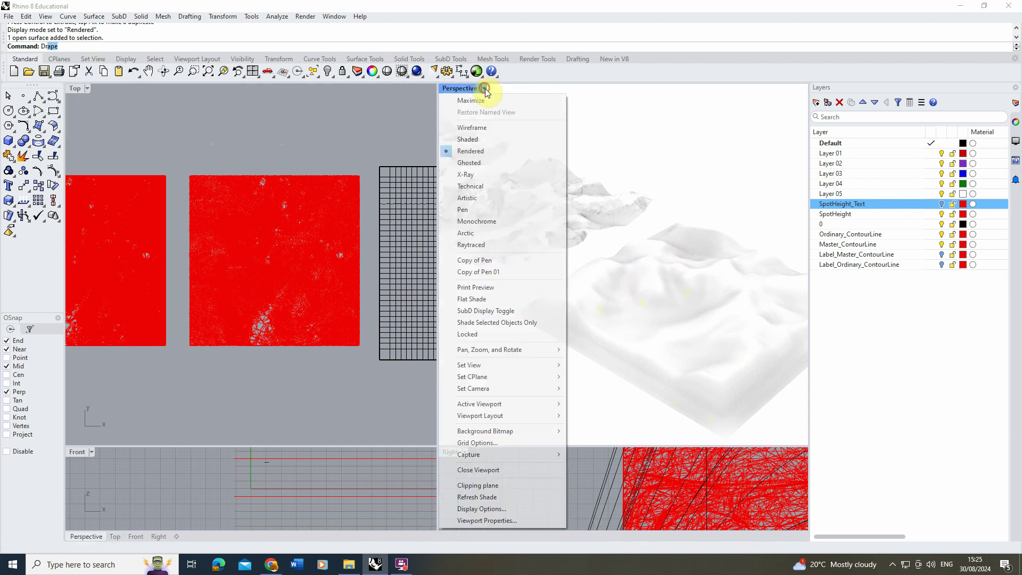
{"action": "left_click", "coordinate": [466, 139]}
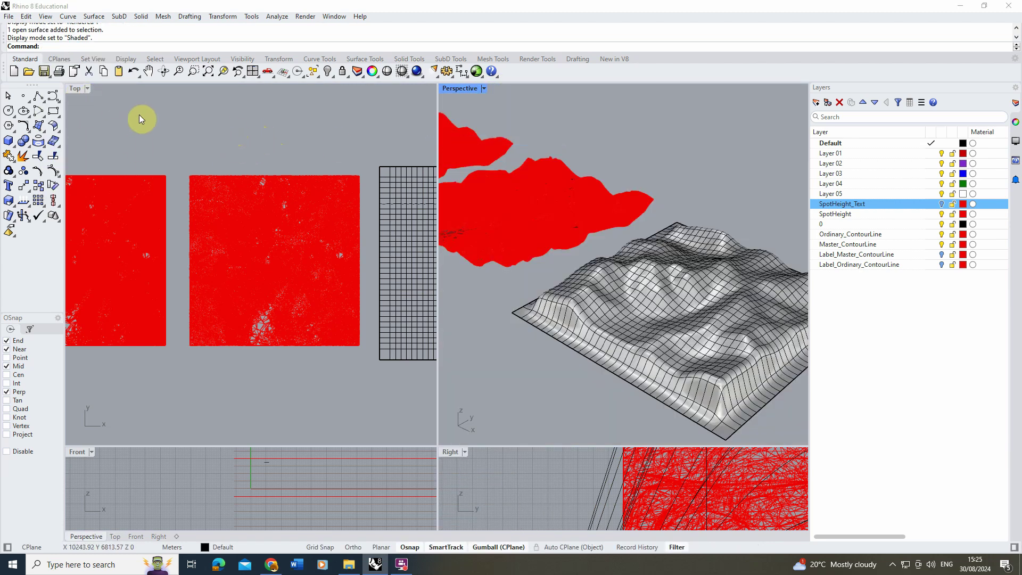
{"action": "type", "text": "Drape"}
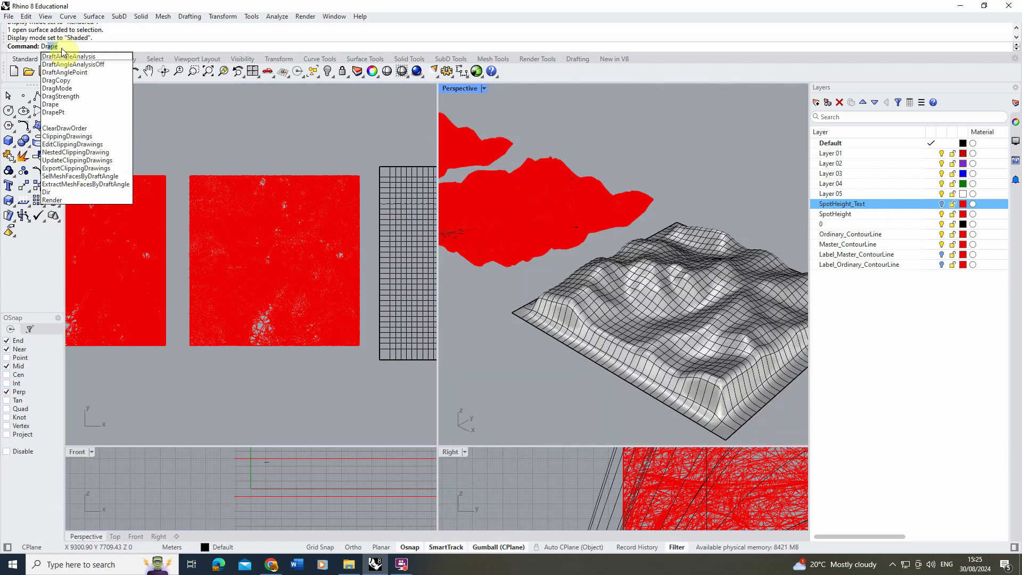
{"action": "left_click", "coordinate": [67, 104]}
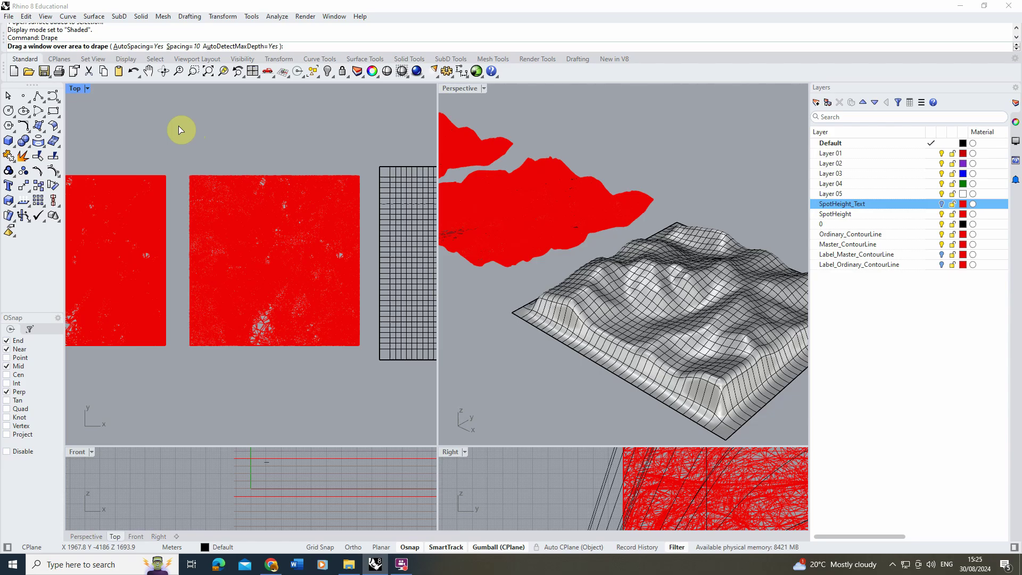
{"action": "left_click", "coordinate": [180, 46]}
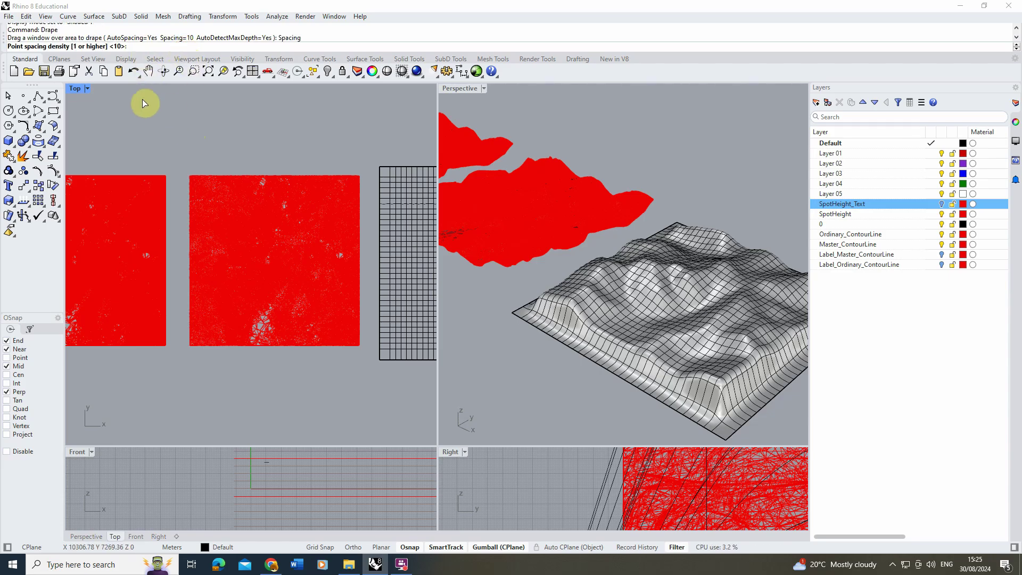
{"action": "type", "text": "1"}
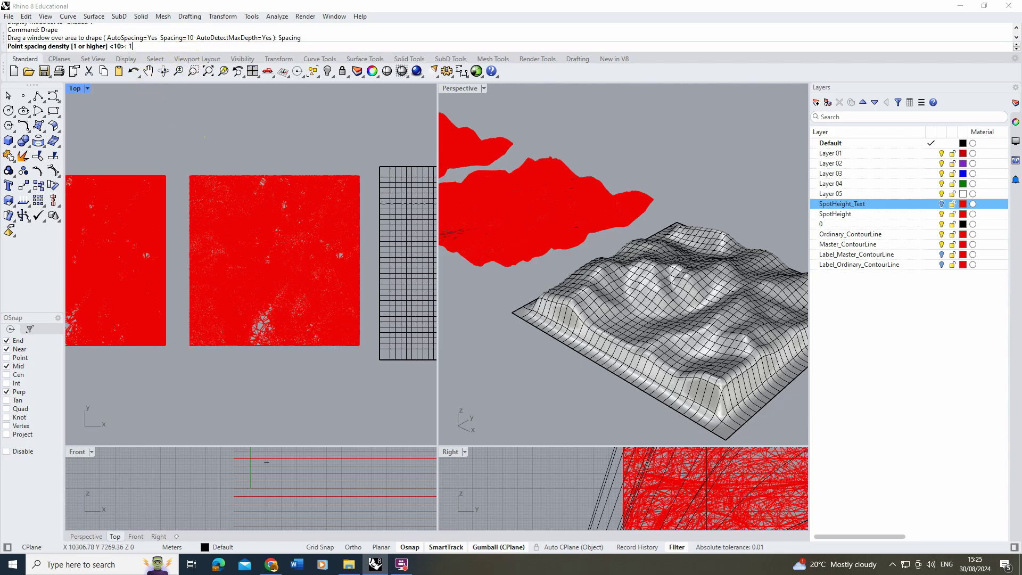
{"action": "key", "text": "Return"}
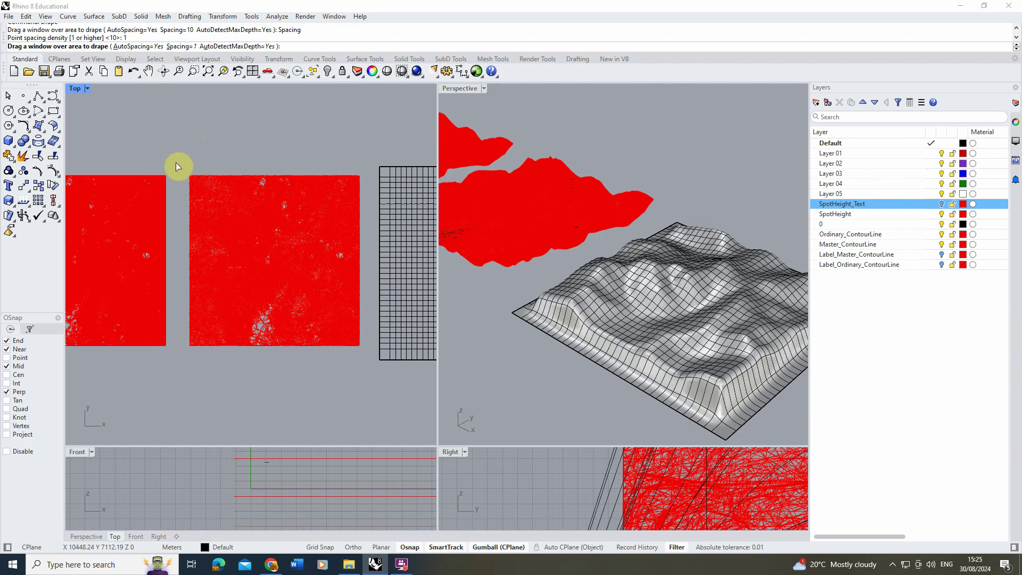
{"action": "left_click_drag", "start_coordinate": [176, 160], "coordinate": [368, 359]}
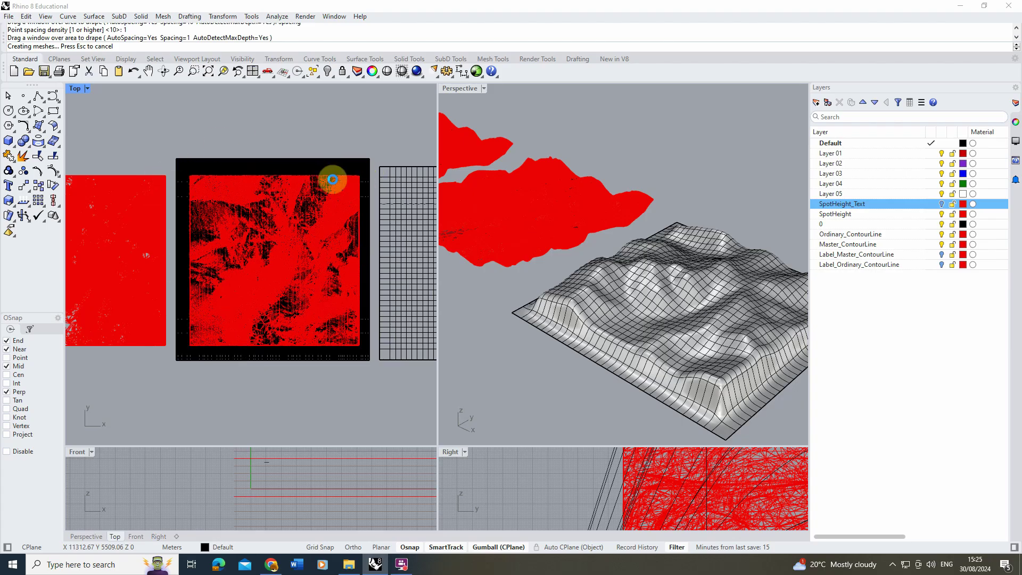
{"action": "left_click", "coordinate": [336, 201]}
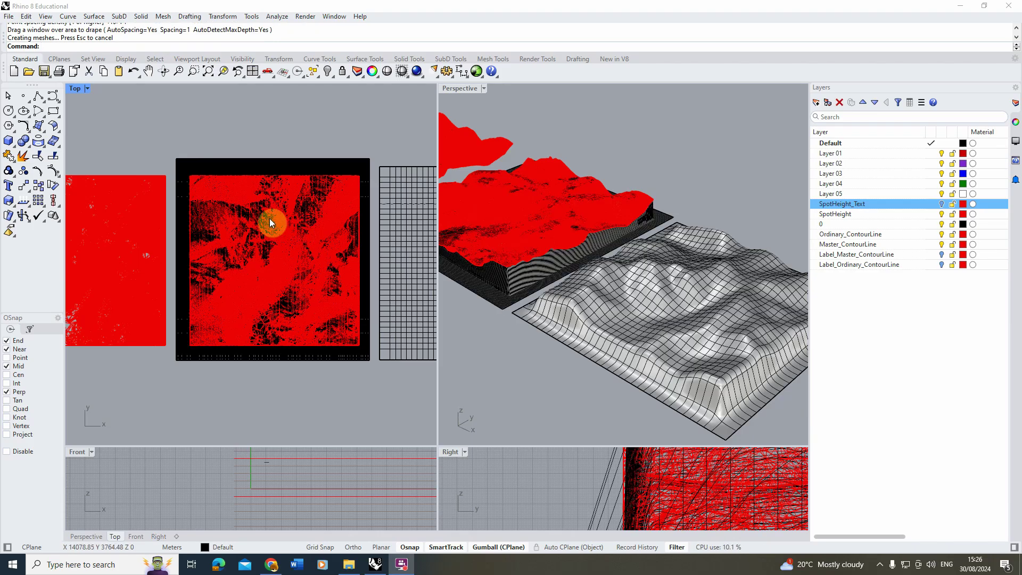
Move the denser draped surface along the X axis past the coarse draped surface and deselect it
{"action": "left_click", "coordinate": [524, 275]}
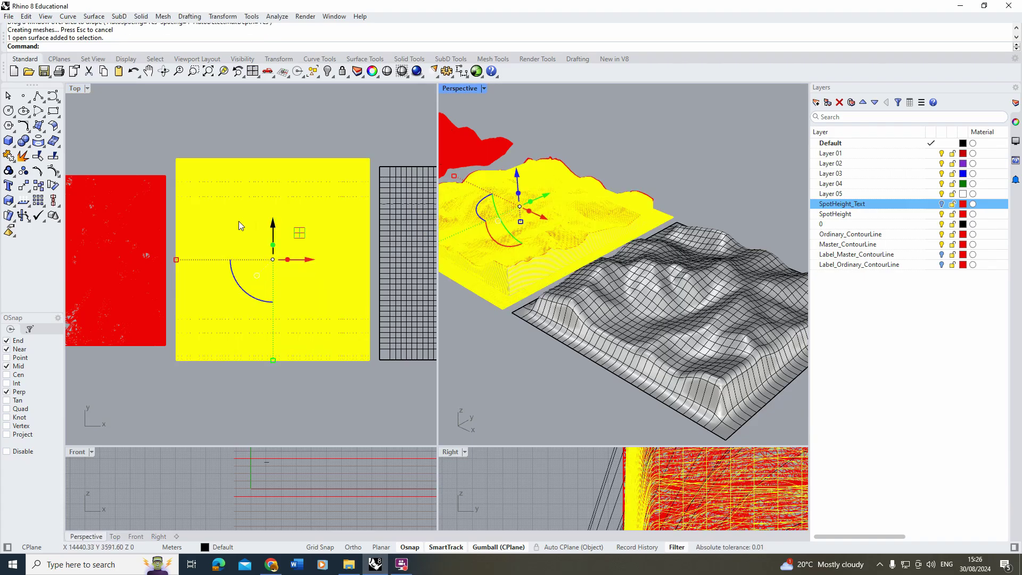
{"action": "scroll", "coordinate": [477, 221], "scroll_direction": "down", "scroll_amount": 3}
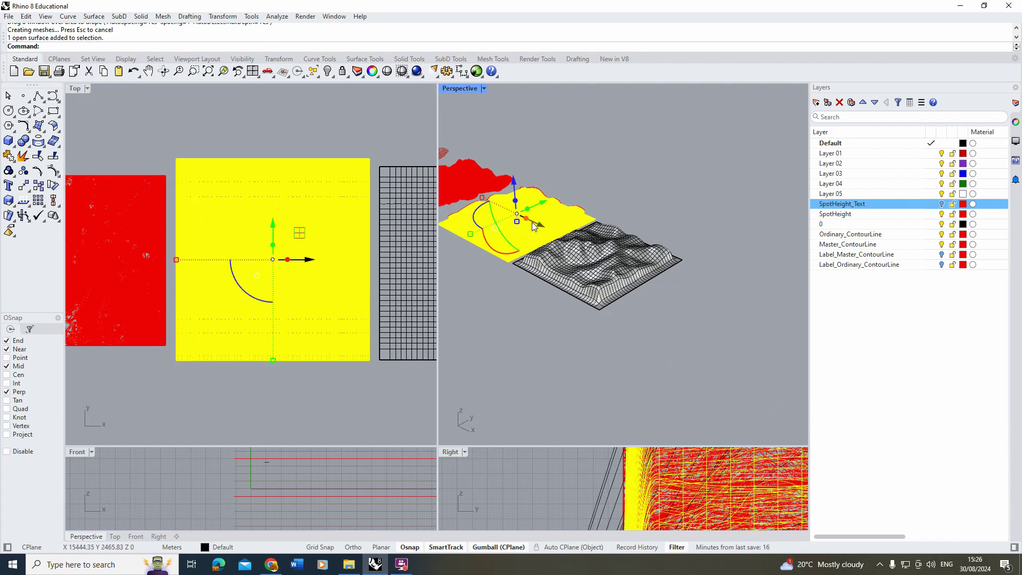
{"action": "left_click_drag", "start_coordinate": [532, 222], "coordinate": [736, 296]}
{"action": "key", "text": "Escape"}
{"action": "scroll", "coordinate": [665, 311], "scroll_direction": "up", "scroll_amount": 5}
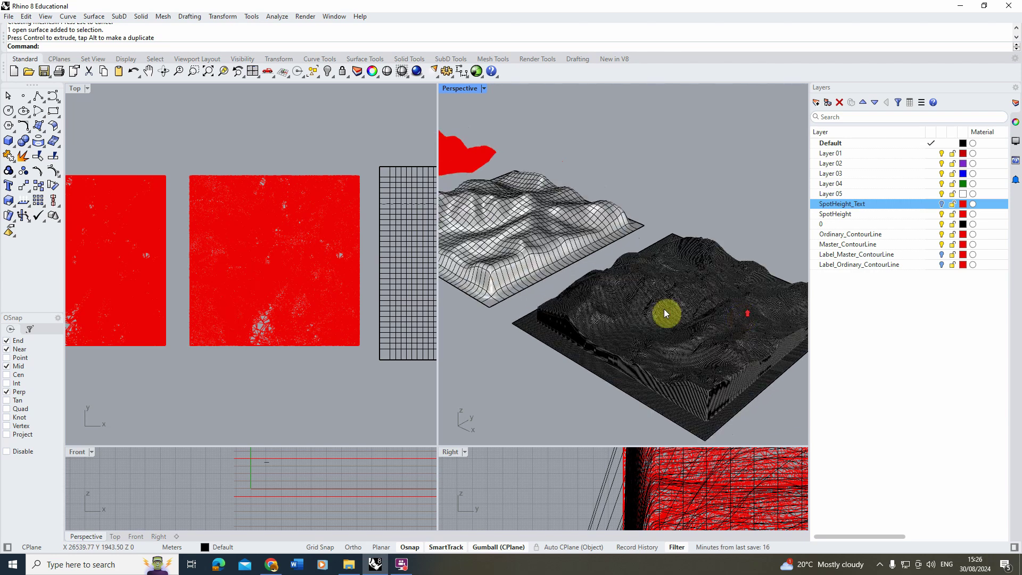
Show Perspective in Rendered mode and compare the coarse and dense draped surfaces with the meshes, including their edges and undersides
{"action": "right_click_drag", "start_coordinate": [667, 306], "coordinate": [686, 288]}
{"action": "left_click", "coordinate": [669, 255]}
{"action": "key", "text": "Escape"}
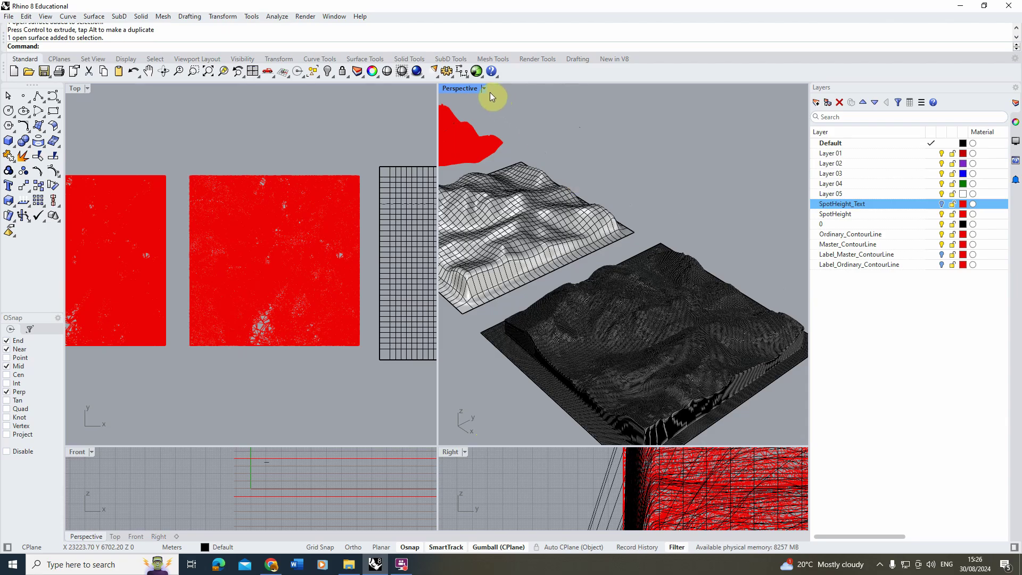
{"action": "left_click", "coordinate": [484, 89]}
{"action": "left_click", "coordinate": [470, 152]}
{"action": "right_click_drag", "start_coordinate": [705, 321], "coordinate": [621, 255]}
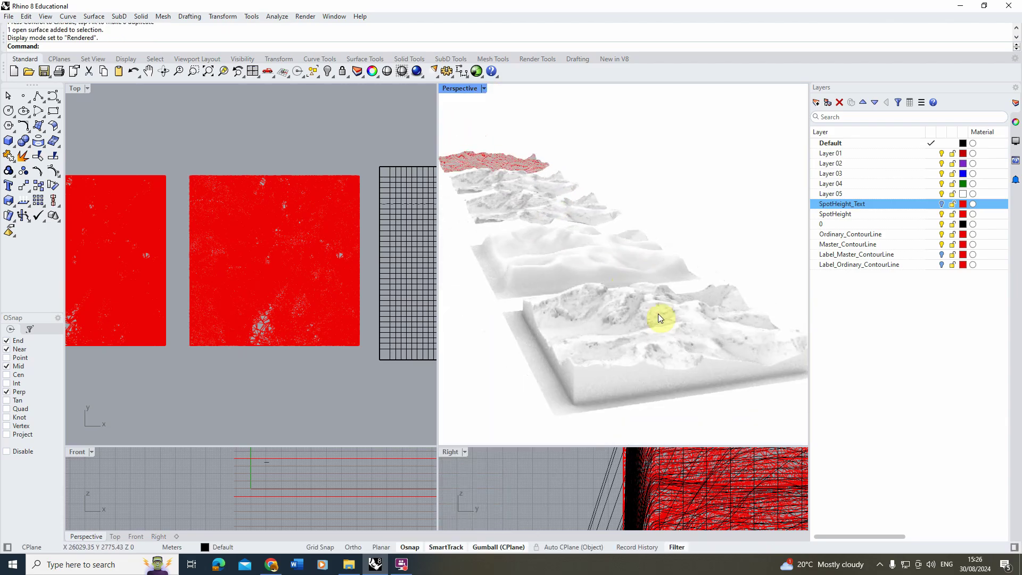
{"action": "right_click_drag", "start_coordinate": [660, 317], "coordinate": [621, 301]}
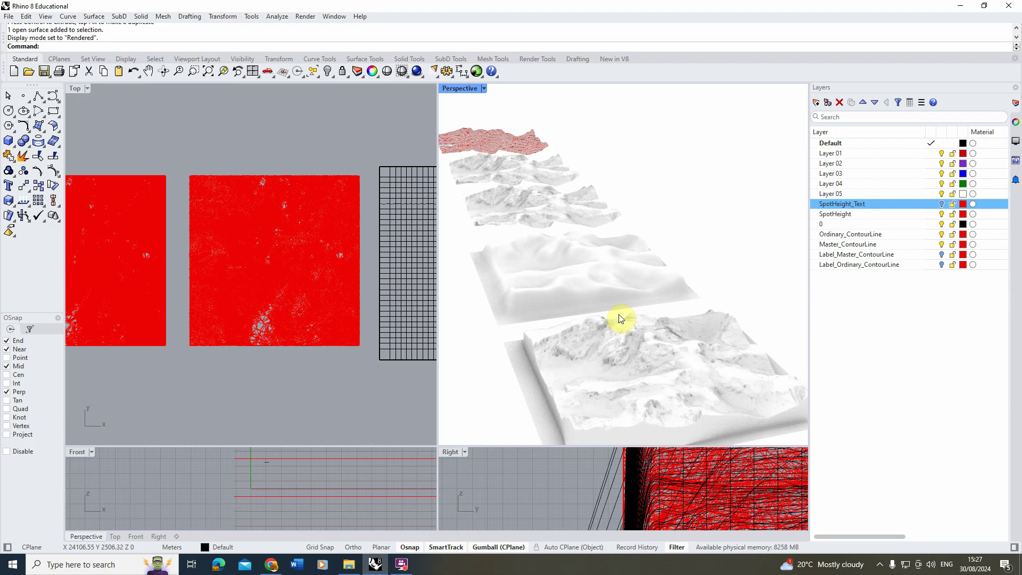
{"action": "right_click_drag", "start_coordinate": [570, 284], "coordinate": [711, 299]}
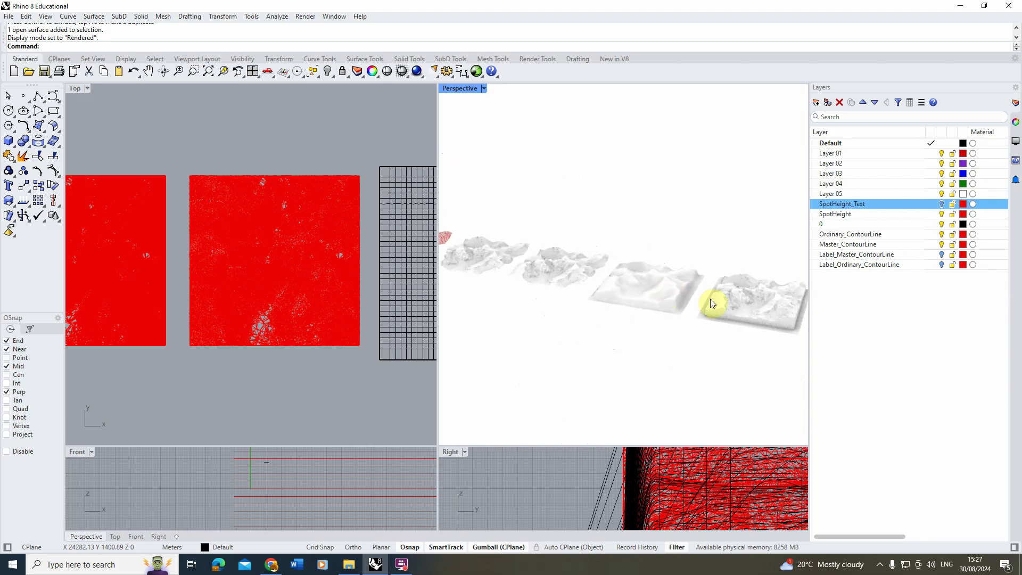
{"action": "scroll", "coordinate": [708, 299], "scroll_direction": "up", "scroll_amount": 8}
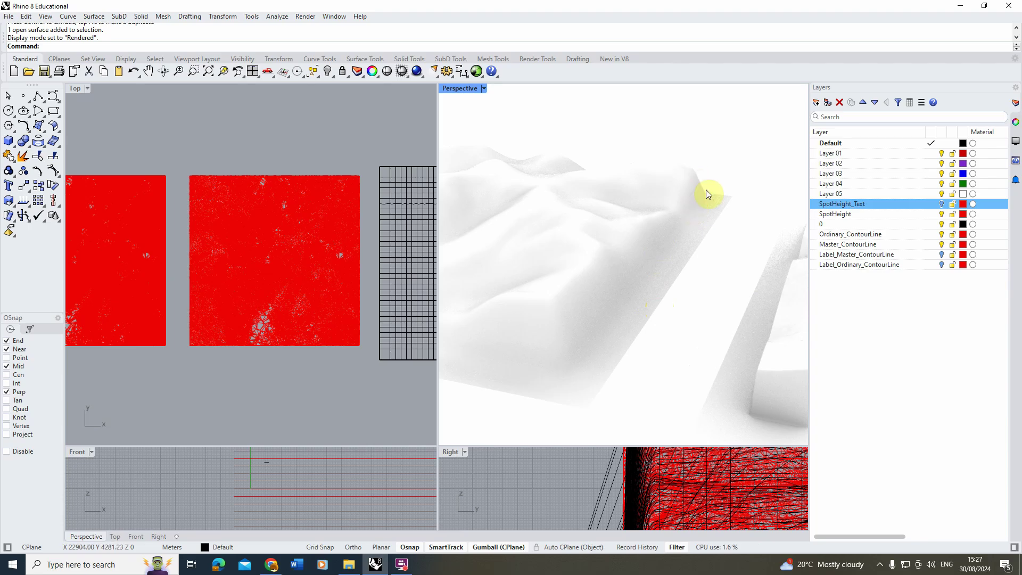
{"action": "scroll", "coordinate": [588, 391], "scroll_direction": "down", "scroll_amount": 5}
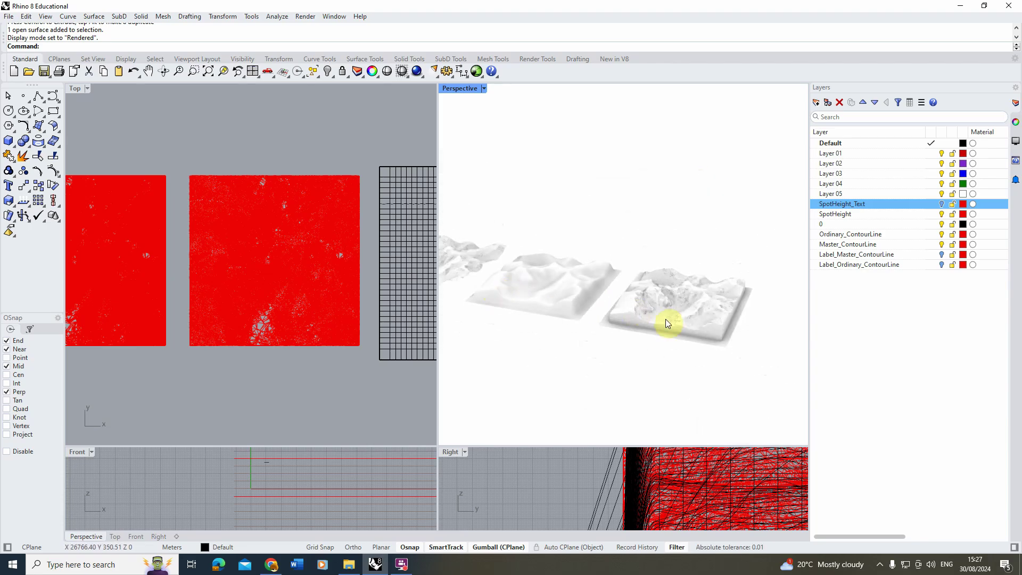
{"action": "scroll", "coordinate": [666, 318], "scroll_direction": "down", "scroll_amount": 3}
{"action": "right_click_drag", "start_coordinate": [636, 335], "coordinate": [637, 205]}
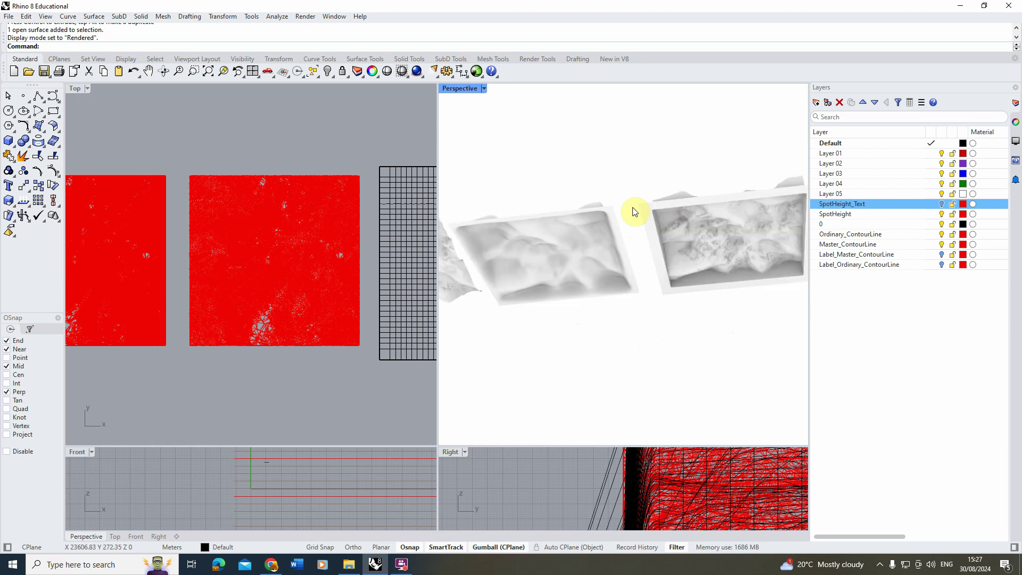
Undo the denser draped surface's move along the X axis and deselect it
{"action": "scroll", "coordinate": [629, 192], "scroll_direction": "down", "scroll_amount": 3}
{"action": "right_click_drag", "start_coordinate": [621, 176], "coordinate": [623, 264]}
{"action": "left_click", "coordinate": [618, 268]}
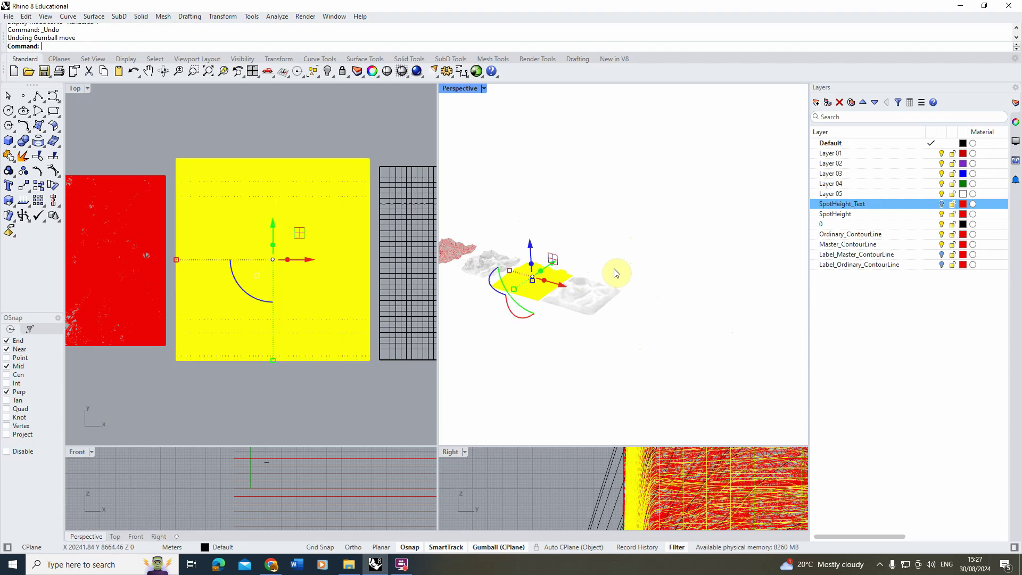
{"action": "key", "text": "ctrl+z"}
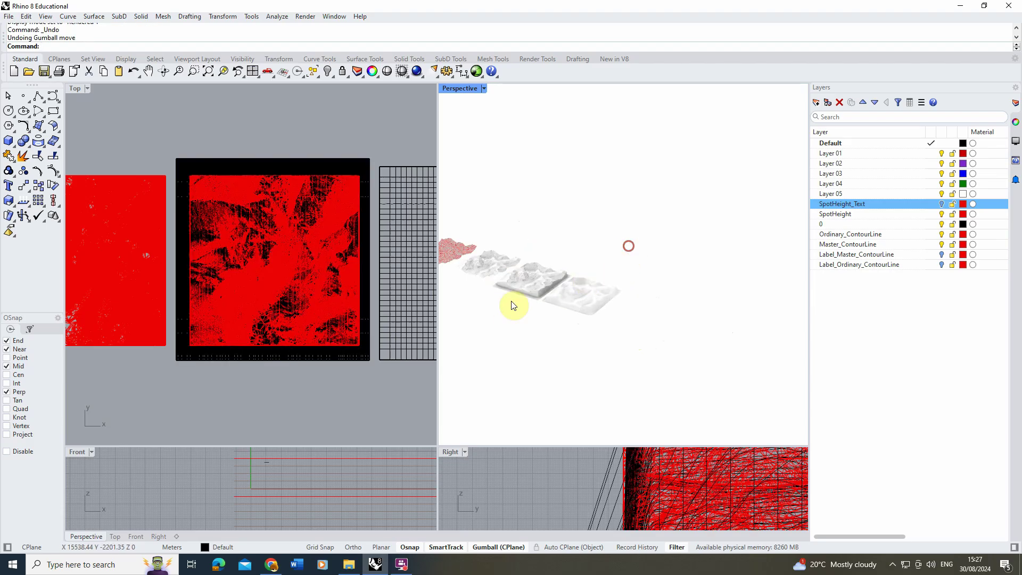
Draw a rectangle in the Top viewport just inside two opposite corners of the reduced terrain mesh
{"action": "left_click", "coordinate": [54, 111]}
{"action": "scroll", "coordinate": [203, 174], "scroll_direction": "up", "scroll_amount": 5}
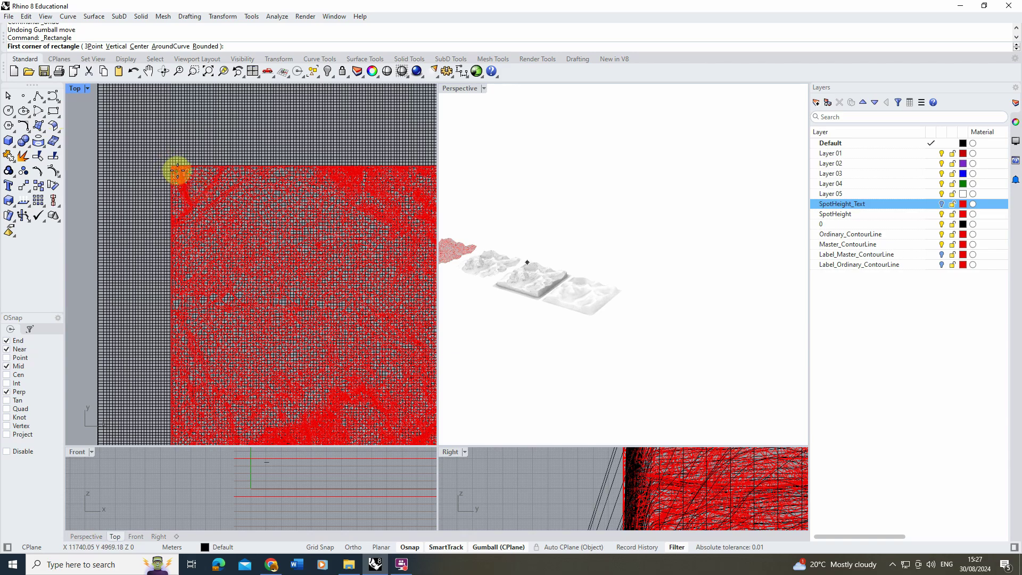
{"action": "scroll", "coordinate": [169, 165], "scroll_direction": "up", "scroll_amount": 3}
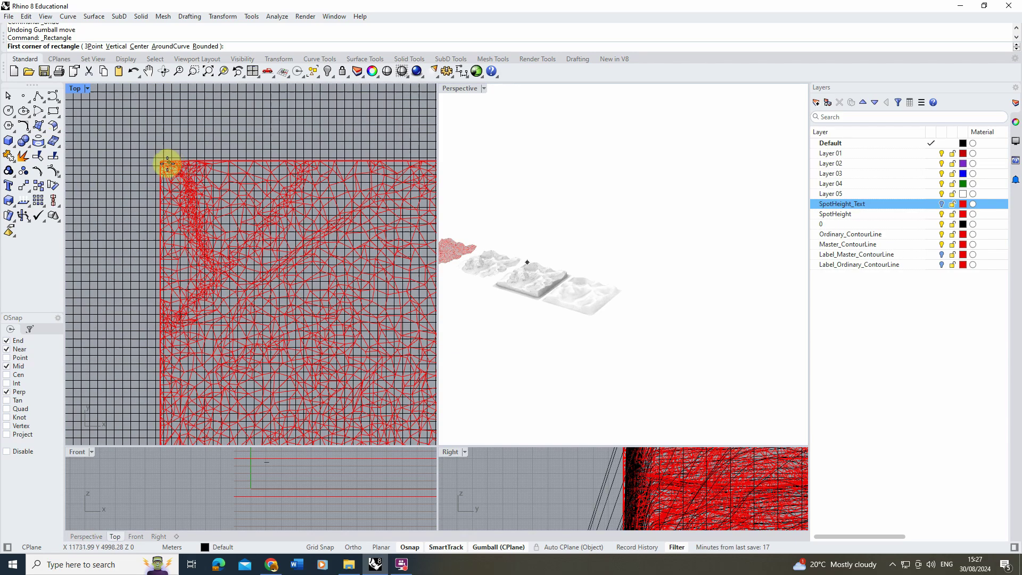
{"action": "left_click", "coordinate": [209, 210]}
{"action": "scroll", "coordinate": [199, 160], "scroll_direction": "down", "scroll_amount": 5}
{"action": "scroll", "coordinate": [279, 258], "scroll_direction": "up", "scroll_amount": 5}
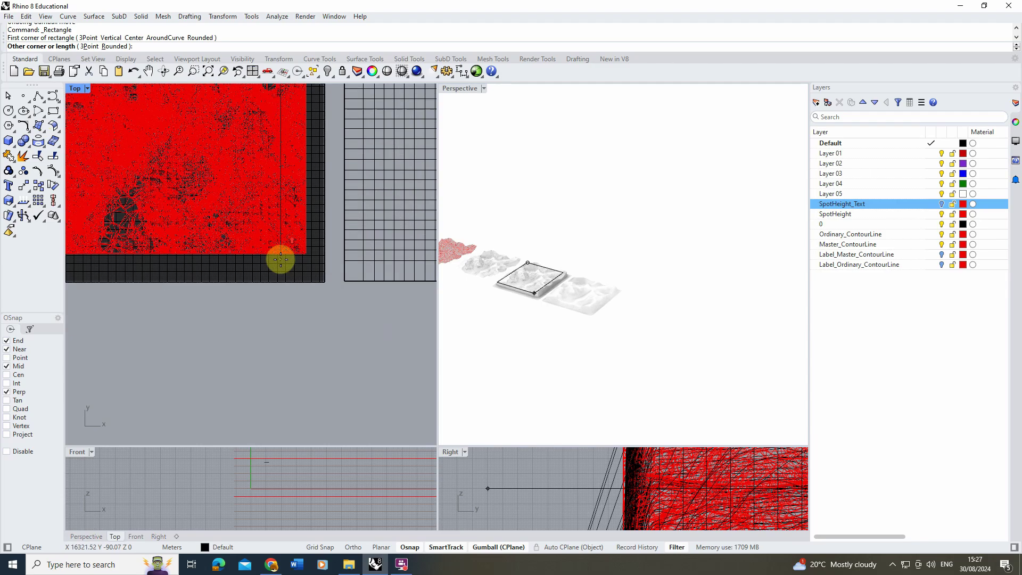
{"action": "left_click", "coordinate": [301, 231]}
Trim away the denser draped surface outside the rectangle, using the rectangle as the cutting object, and deselect it
{"action": "scroll", "coordinate": [304, 230], "scroll_direction": "up", "scroll_amount": 5}
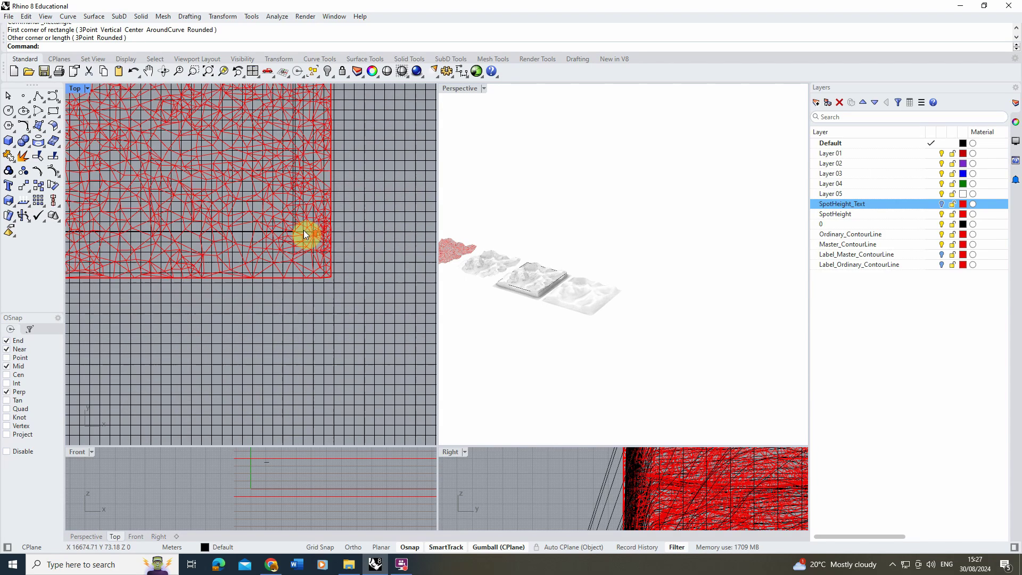
{"action": "left_click", "coordinate": [288, 225]}
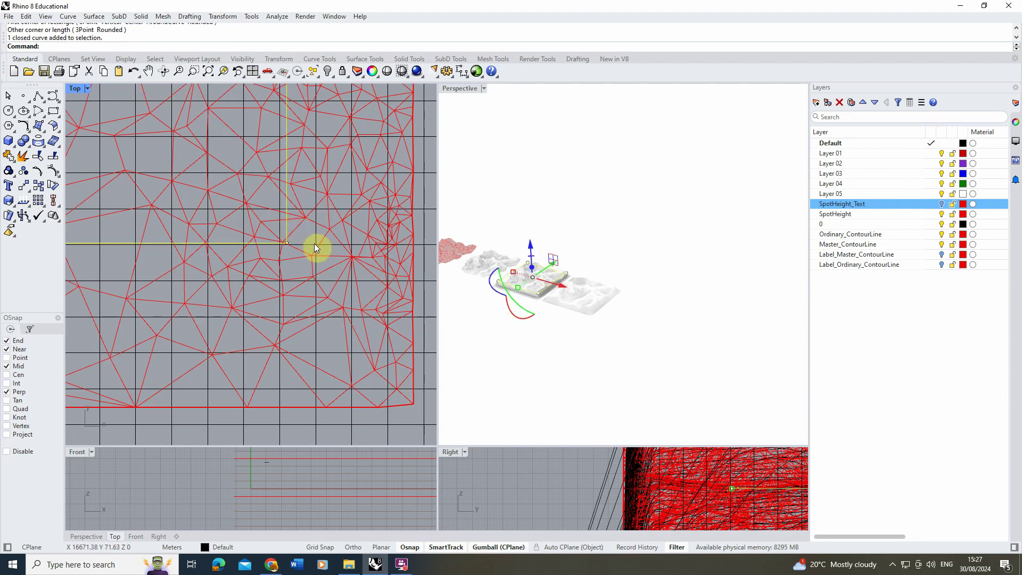
{"action": "type", "text": "t"}
{"action": "key", "text": "Return"}
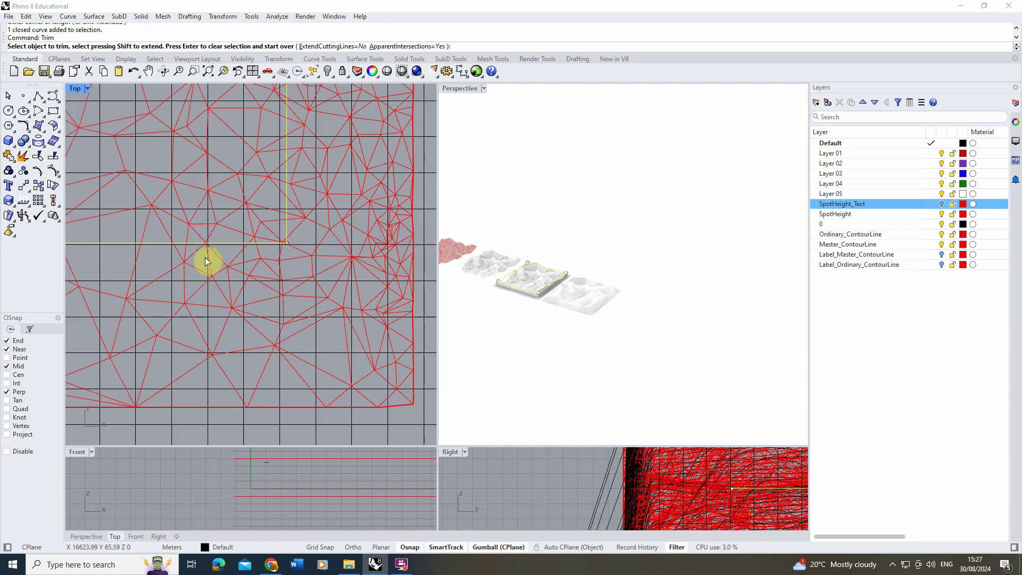
{"action": "scroll", "coordinate": [205, 258], "scroll_direction": "down", "scroll_amount": 3}
{"action": "left_click", "coordinate": [342, 257]}
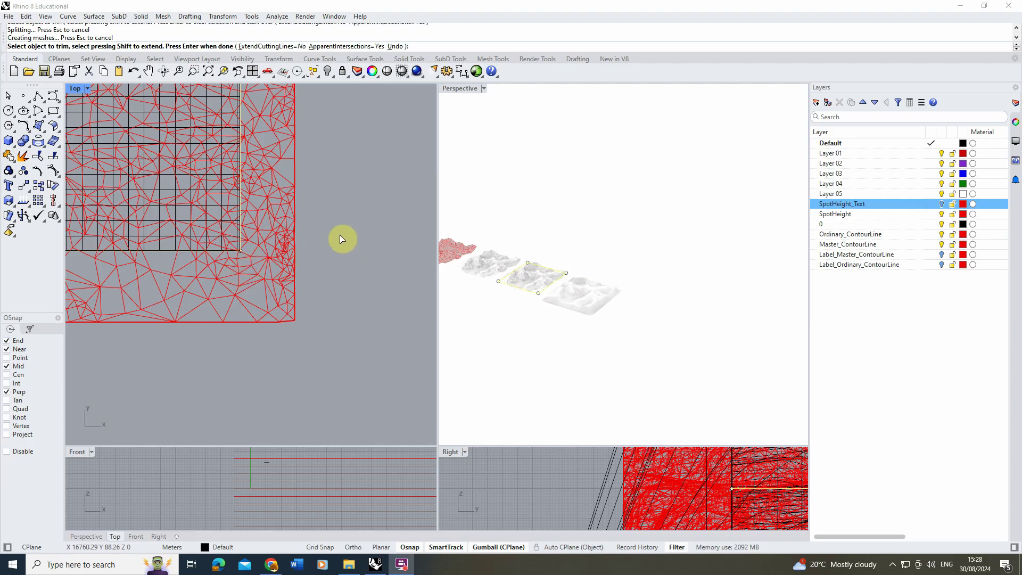
{"action": "right_click", "coordinate": [363, 209]}
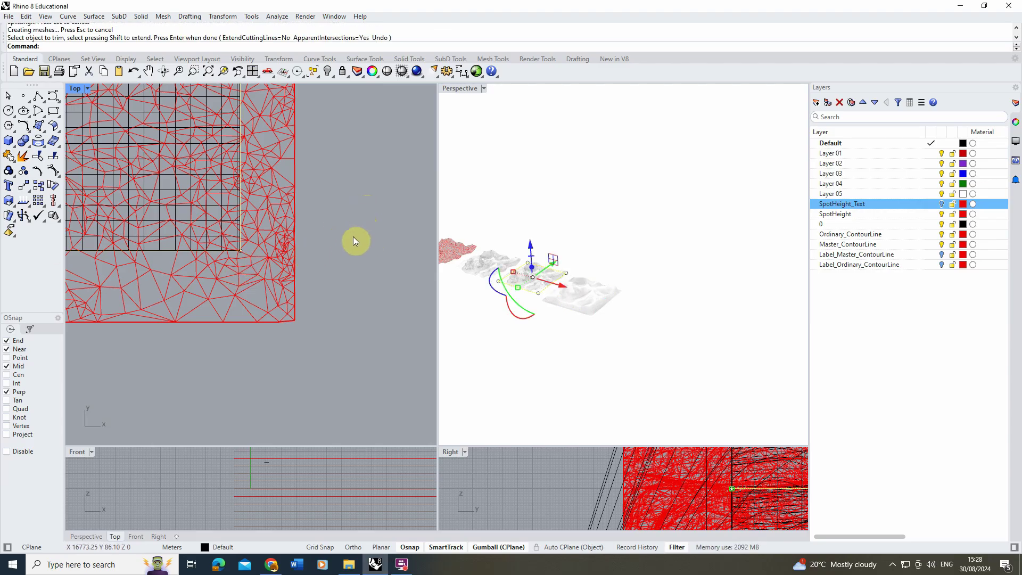
{"action": "left_click", "coordinate": [353, 243]}
Move the trimmed draped surface along the X axis past the coarse draped surface and deselect it
{"action": "scroll", "coordinate": [229, 231], "scroll_direction": "up", "scroll_amount": 2}
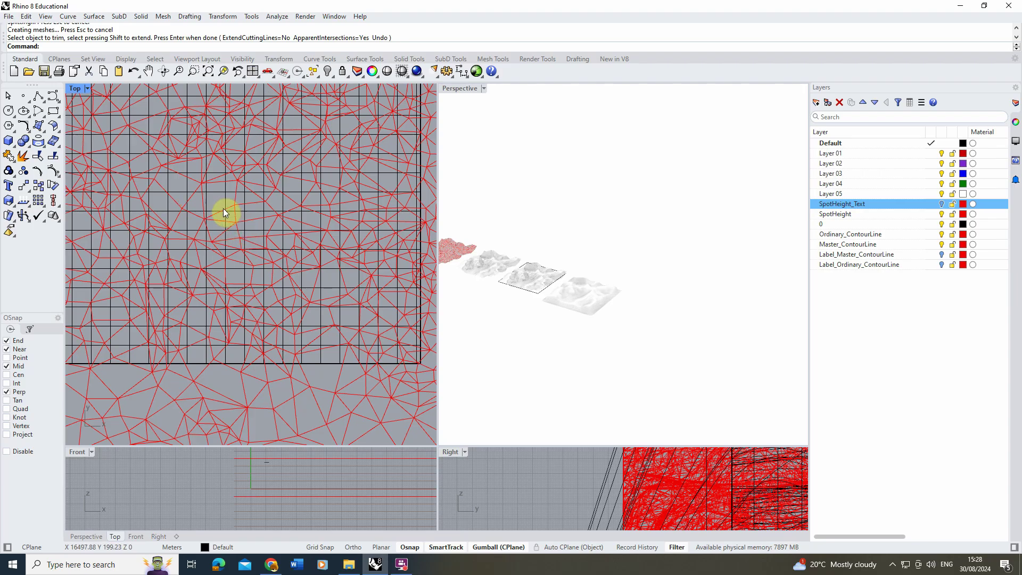
{"action": "left_click", "coordinate": [223, 205]}
{"action": "left_click_drag", "start_coordinate": [560, 284], "coordinate": [710, 299]}
{"action": "key", "text": "Escape"}
{"action": "scroll", "coordinate": [696, 319], "scroll_direction": "up", "scroll_amount": 5}
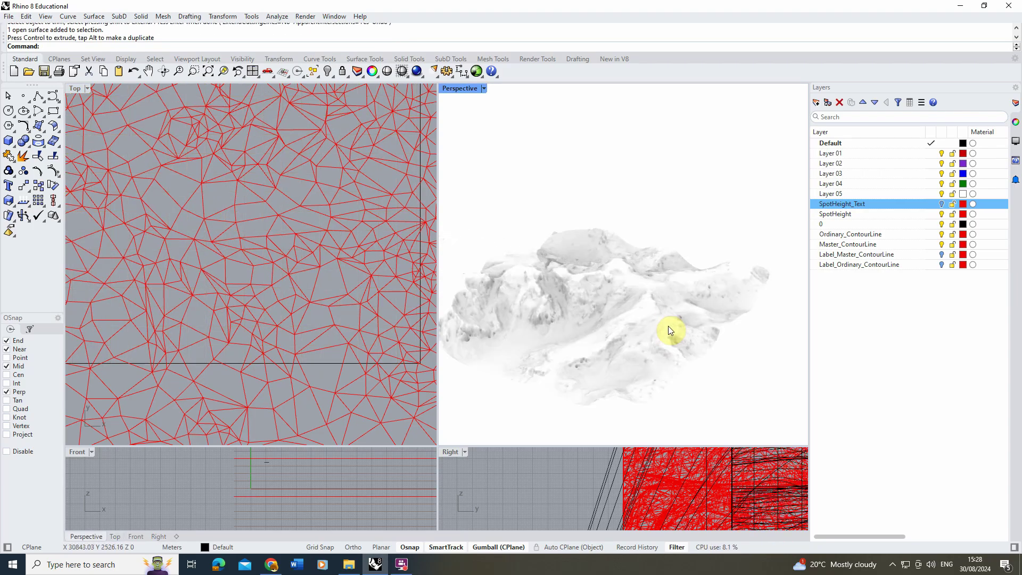
{"action": "scroll", "coordinate": [669, 326], "scroll_direction": "down", "scroll_amount": 2}
Maximize the Perspective viewport and set its display mode to Shaded
{"action": "double_click", "coordinate": [461, 88]}
{"action": "scroll", "coordinate": [446, 283], "scroll_direction": "down", "scroll_amount": 5}
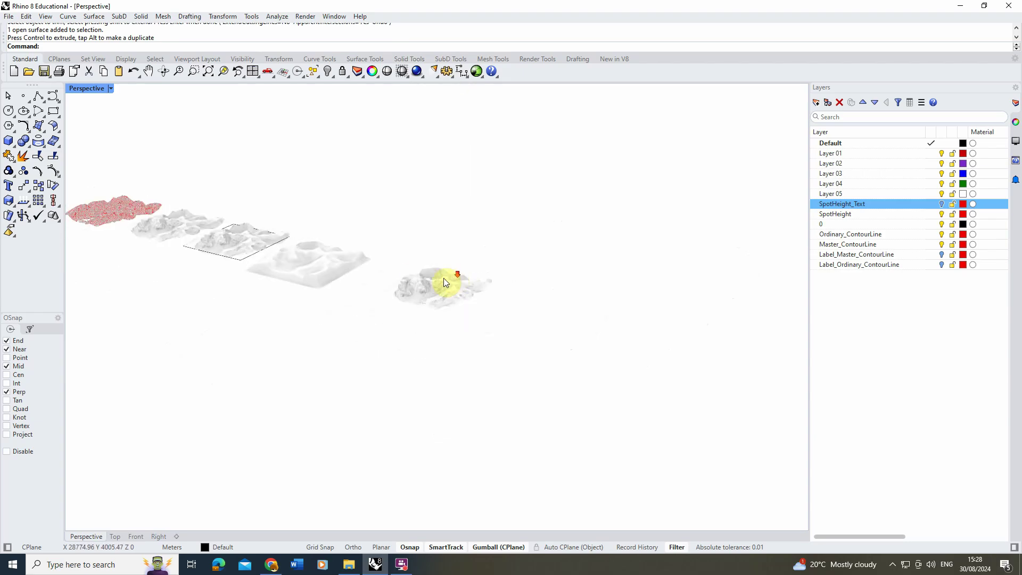
{"action": "scroll", "coordinate": [446, 283], "scroll_direction": "up", "scroll_amount": 5}
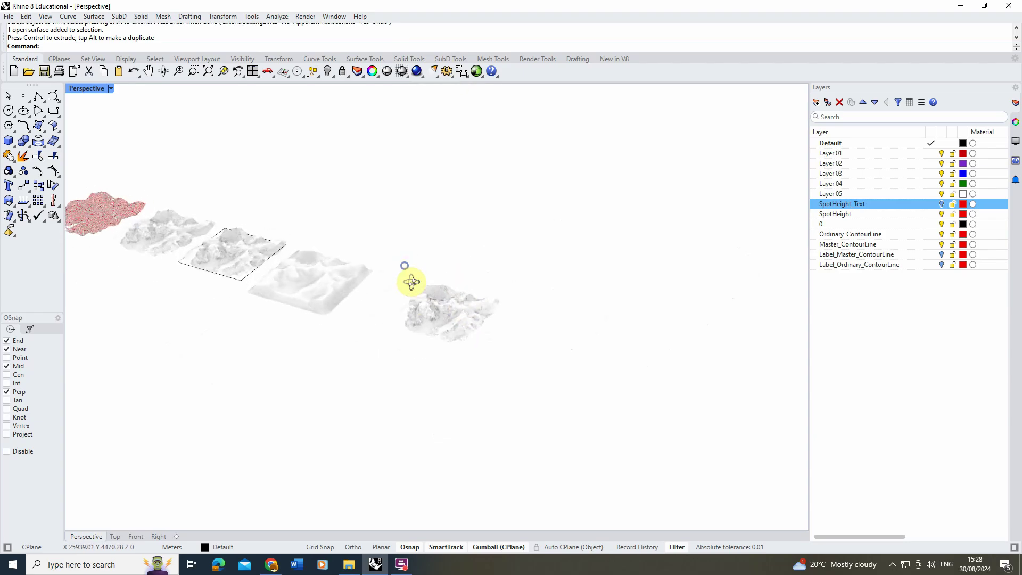
{"action": "left_click", "coordinate": [111, 88]}
{"action": "left_click", "coordinate": [98, 137]}
Move the trimmed surface back along the X axis closer to the coarse draped surface and deselect it
{"action": "left_click", "coordinate": [465, 305]}
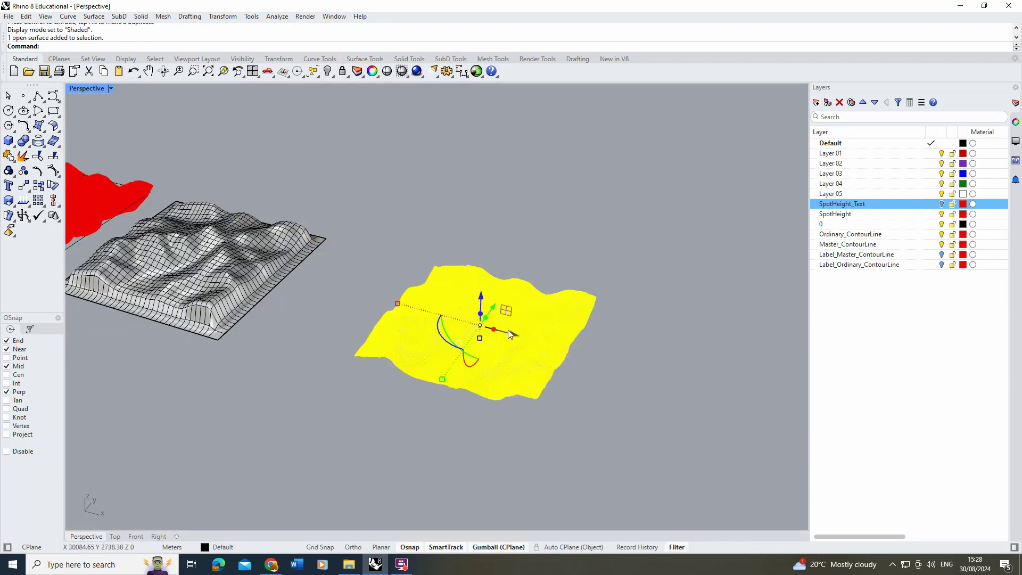
{"action": "left_click_drag", "start_coordinate": [510, 335], "coordinate": [457, 300]}
{"action": "left_click", "coordinate": [423, 265]}
Extrude the trimmed draped surface far downward into a tall closed block using ExtrudeSrf with Solid=Yes
{"action": "right_click_drag", "start_coordinate": [423, 264], "coordinate": [384, 271]}
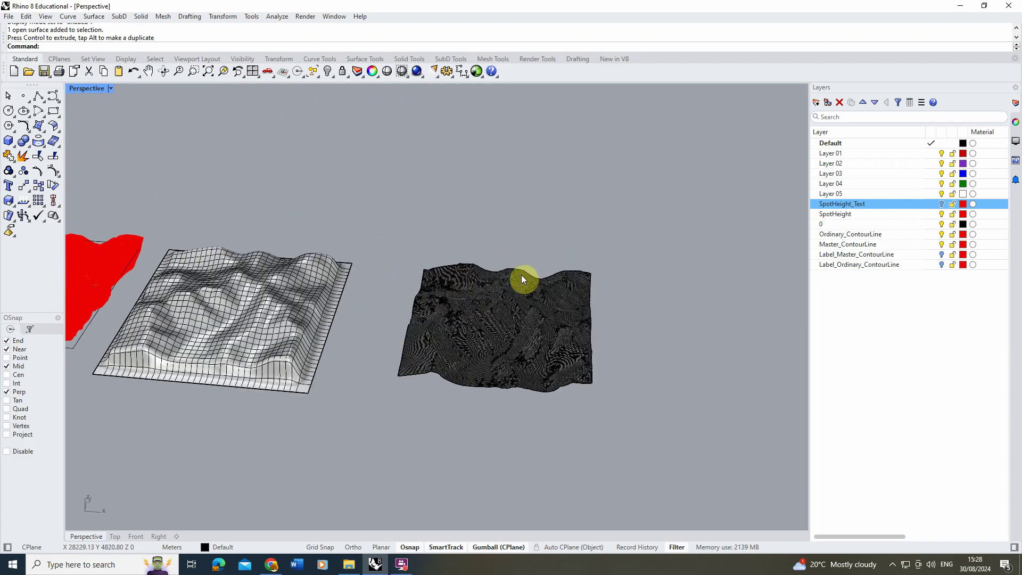
{"action": "scroll", "coordinate": [462, 293], "scroll_direction": "up", "scroll_amount": 5}
{"action": "scroll", "coordinate": [448, 295], "scroll_direction": "down", "scroll_amount": 1}
{"action": "scroll", "coordinate": [421, 286], "scroll_direction": "down", "scroll_amount": 2}
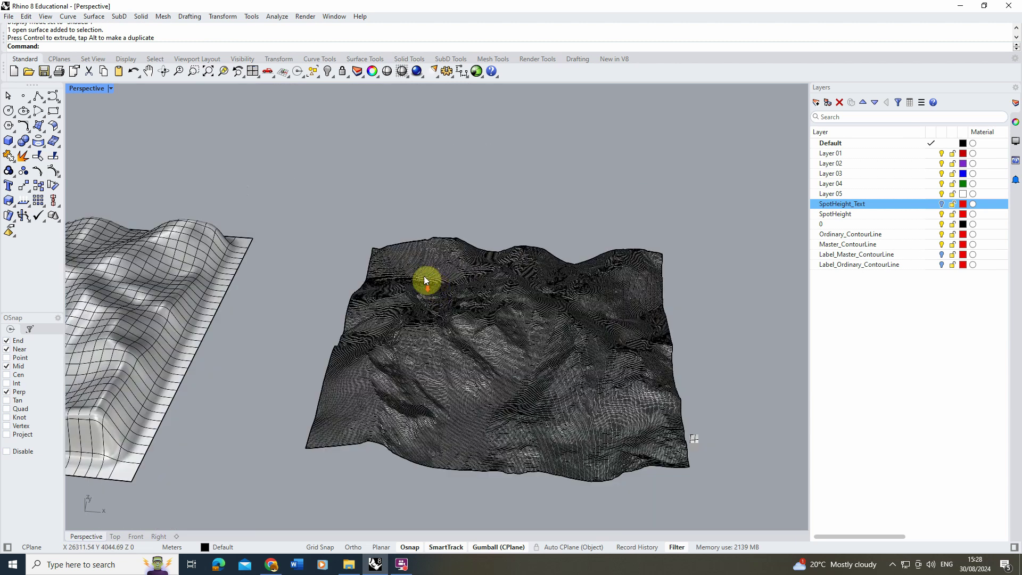
{"action": "scroll", "coordinate": [426, 280], "scroll_direction": "down", "scroll_amount": 4}
{"action": "scroll", "coordinate": [439, 273], "scroll_direction": "up", "scroll_amount": 3}
{"action": "left_click", "coordinate": [443, 305]}
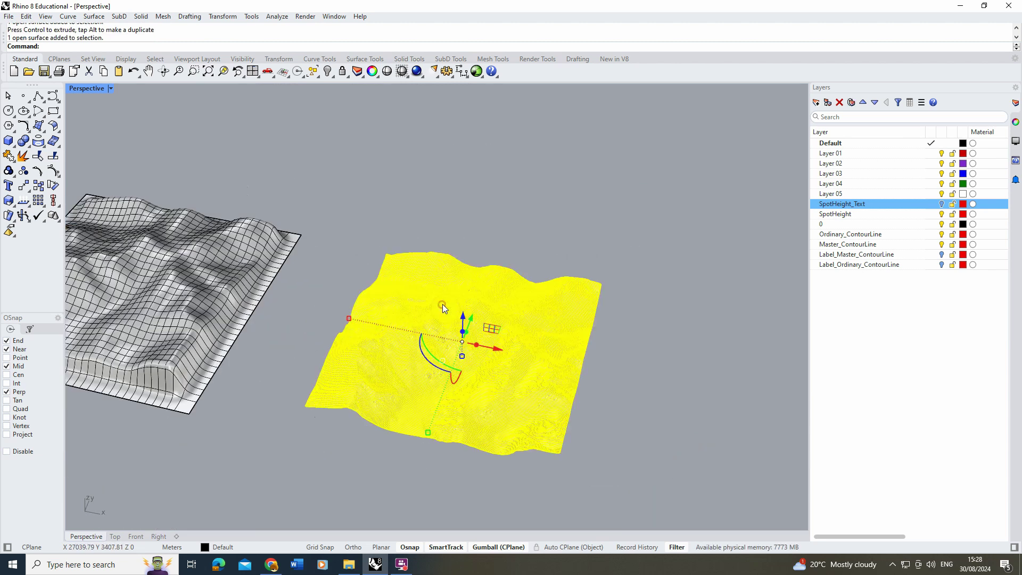
{"action": "type", "text": "ExtrudeCrv"}
{"action": "left_click", "coordinate": [80, 313]}
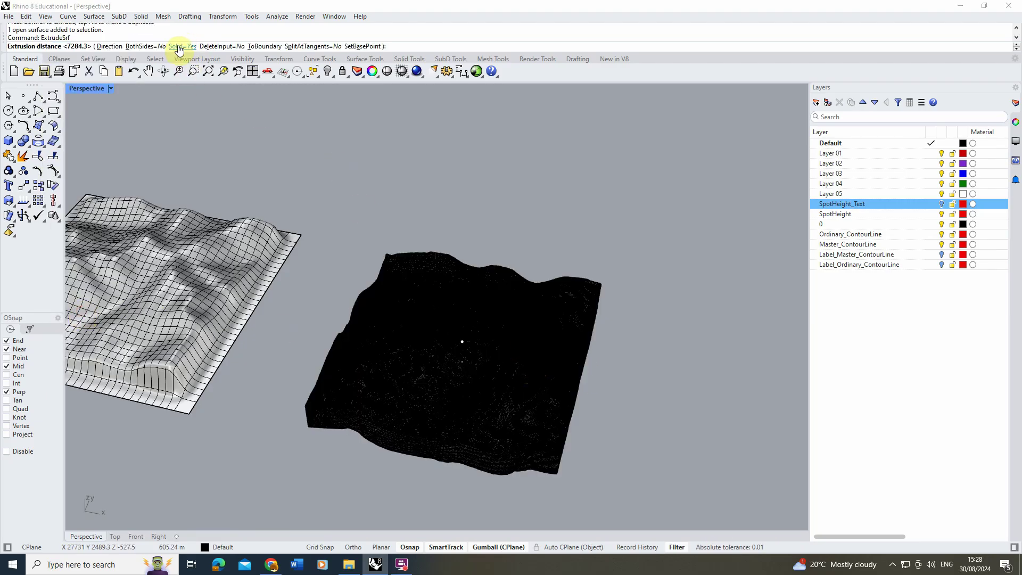
{"action": "scroll", "coordinate": [488, 297], "scroll_direction": "down", "scroll_amount": 4}
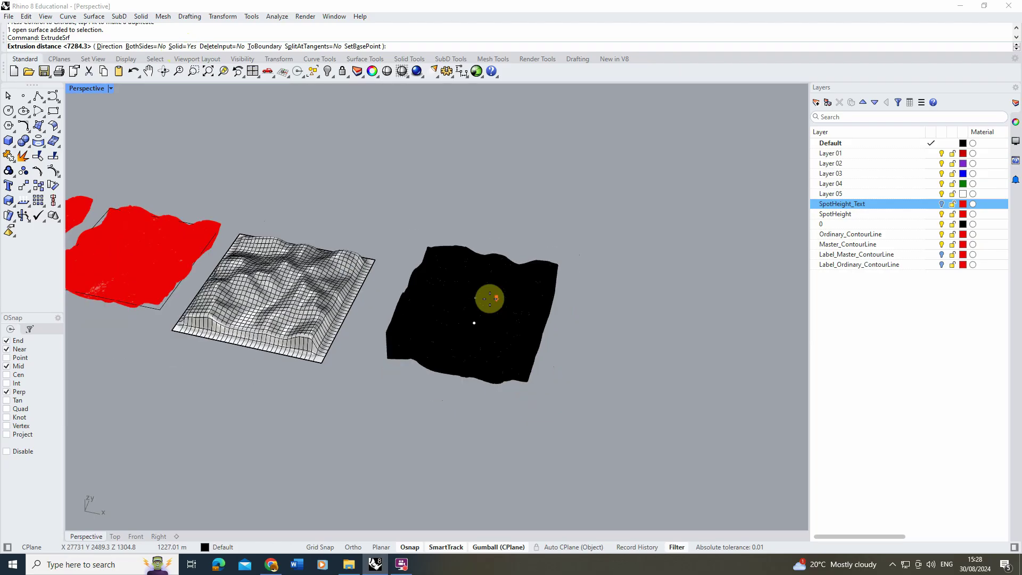
{"action": "scroll", "coordinate": [488, 297], "scroll_direction": "down", "scroll_amount": 4}
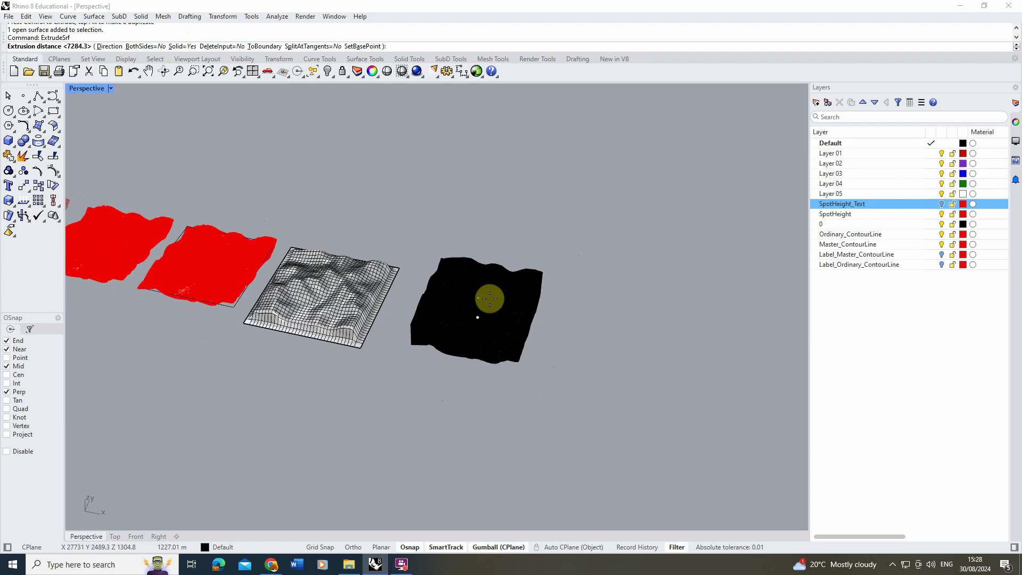
{"action": "left_click", "coordinate": [471, 460]}
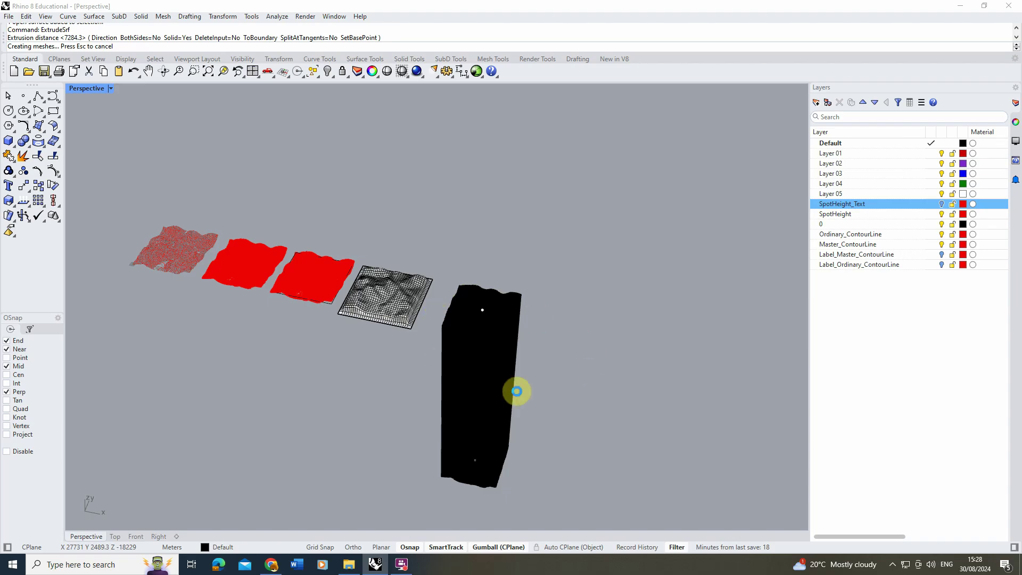
Delete the original trimmed surface lying on top of the extruded terrain block
{"action": "left_click", "coordinate": [519, 330]}
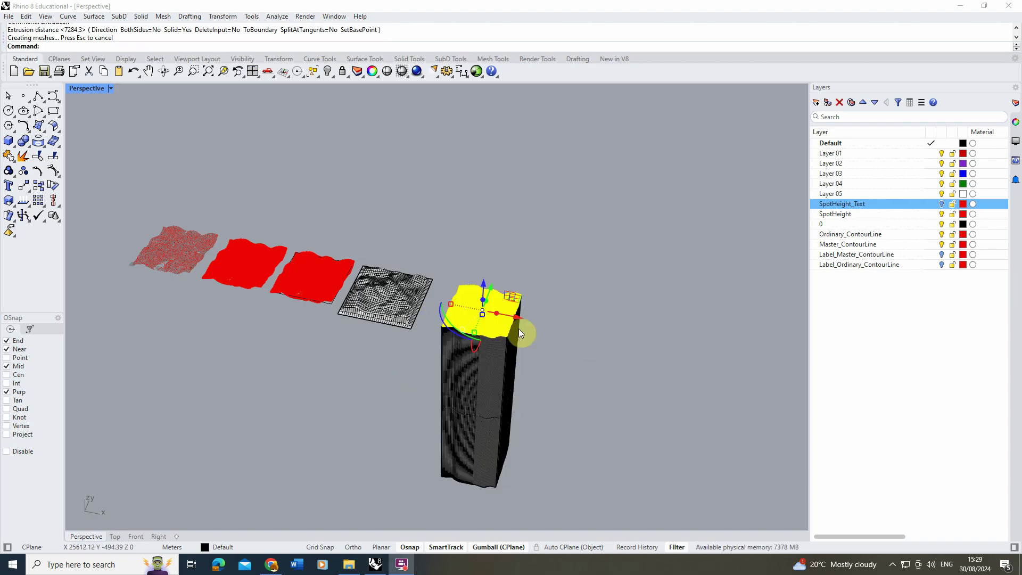
{"action": "left_click", "coordinate": [571, 319]}
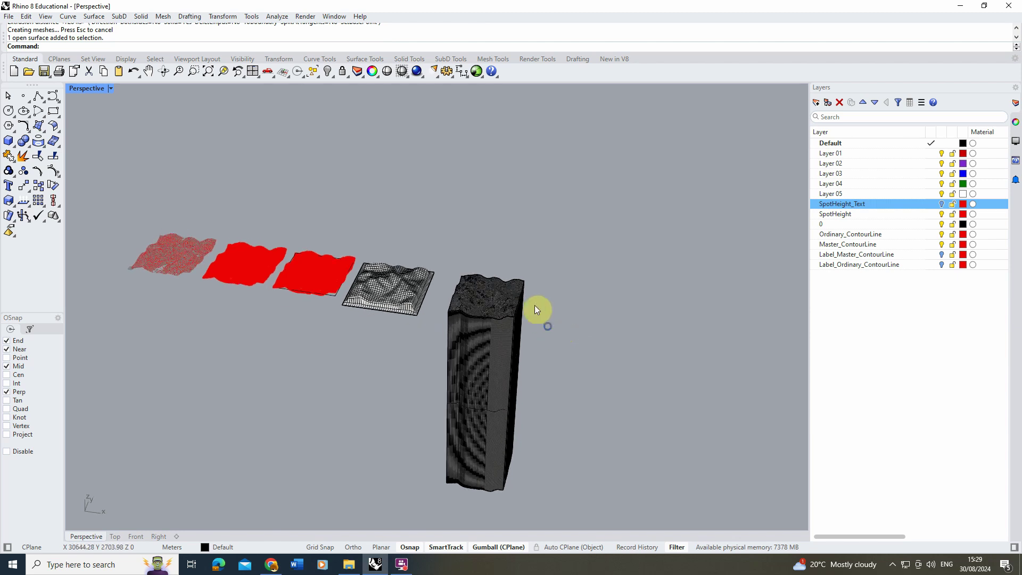
{"action": "scroll", "coordinate": [534, 307], "scroll_direction": "up", "scroll_amount": 5}
{"action": "left_click", "coordinate": [506, 291]}
{"action": "key", "text": "Delete"}
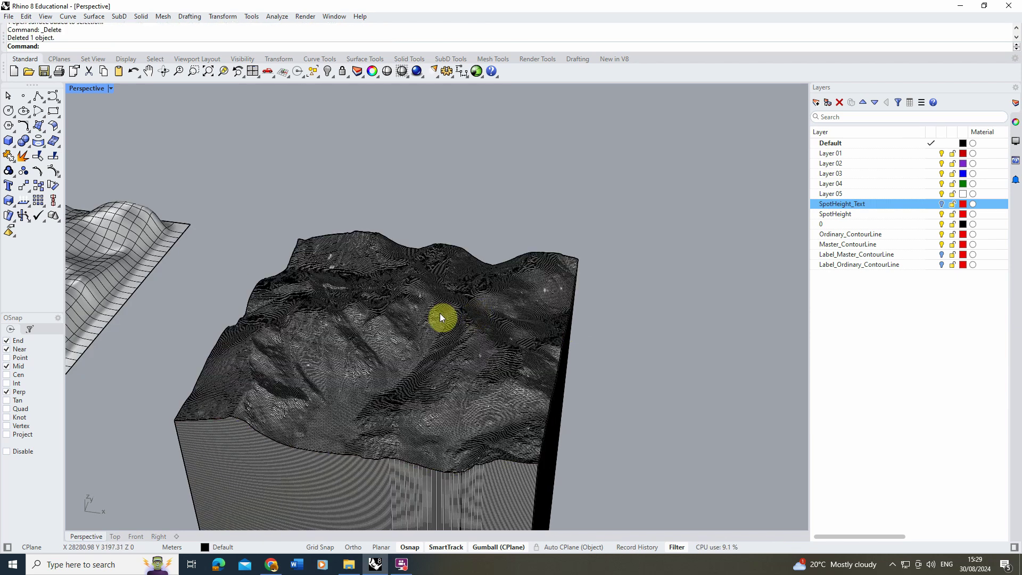
Draw a large box around the lower part of the extruded terrain block, reaching well beyond its sides and below its base
{"action": "scroll", "coordinate": [439, 314], "scroll_direction": "down", "scroll_amount": 5}
{"action": "right_click_drag", "start_coordinate": [368, 286], "coordinate": [388, 265]}
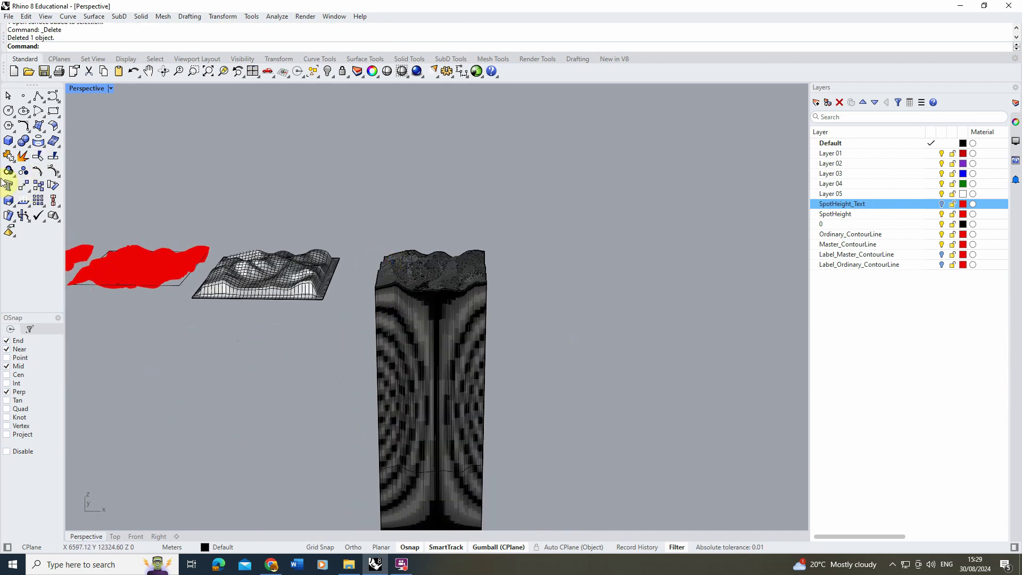
{"action": "left_click", "coordinate": [8, 140]}
{"action": "right_click_drag", "start_coordinate": [336, 285], "coordinate": [310, 276]}
{"action": "left_click", "coordinate": [305, 264]}
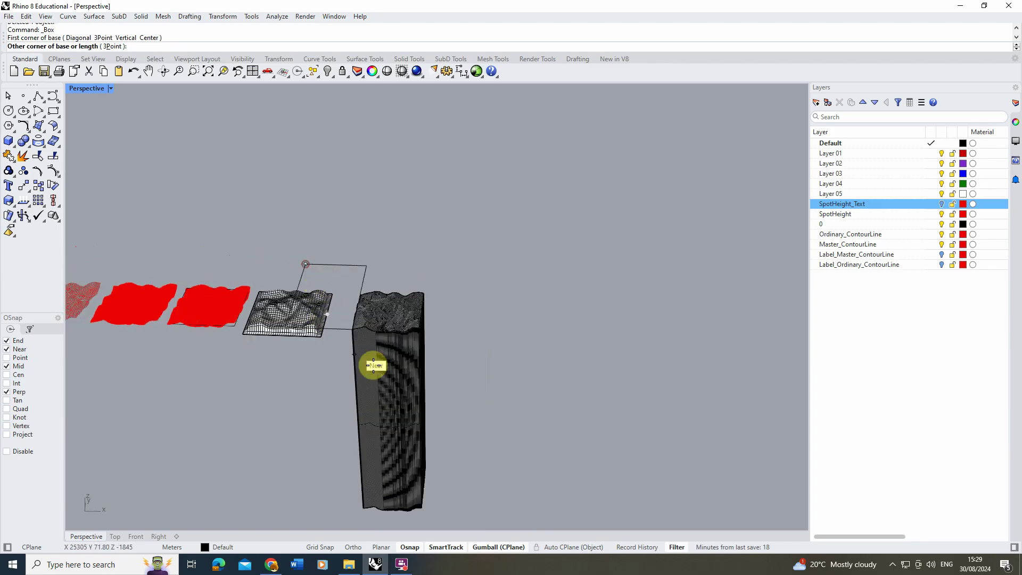
{"action": "left_click", "coordinate": [482, 384]}
{"action": "scroll", "coordinate": [483, 376], "scroll_direction": "down", "scroll_amount": 3}
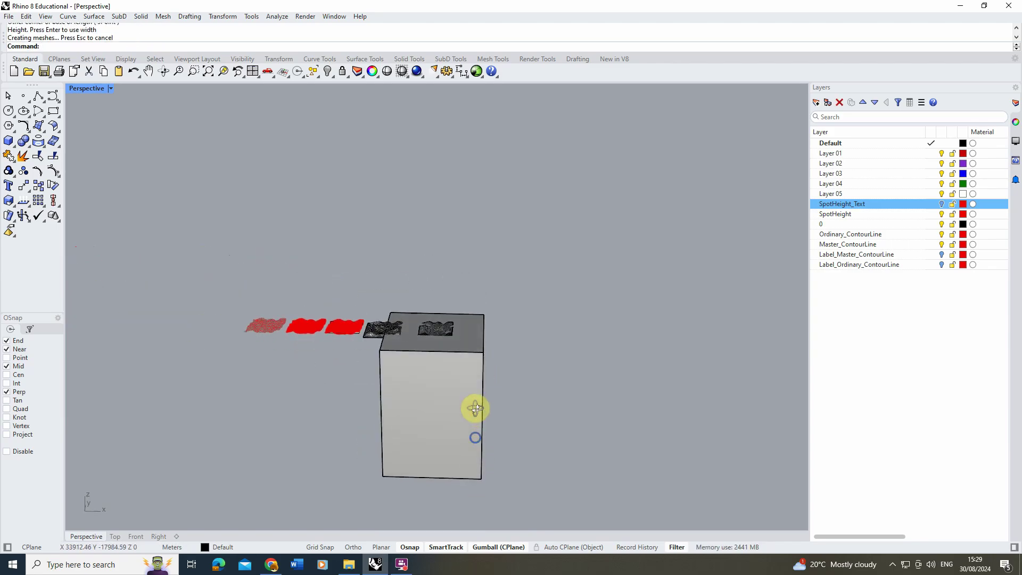
Move the large box slightly down along the Z axis to leave a deeper terrain base above it, and deselect it
{"action": "scroll", "coordinate": [473, 373], "scroll_direction": "up", "scroll_amount": 4}
{"action": "left_click", "coordinate": [469, 343]}
{"action": "left_click_drag", "start_coordinate": [385, 430], "coordinate": [389, 452]}
{"action": "left_click", "coordinate": [477, 244]}
Subtract the large box from the extruded terrain block with Boolean Difference and select the resulting flat-based terrain solid
{"action": "right_click_drag", "start_coordinate": [477, 243], "coordinate": [335, 256]}
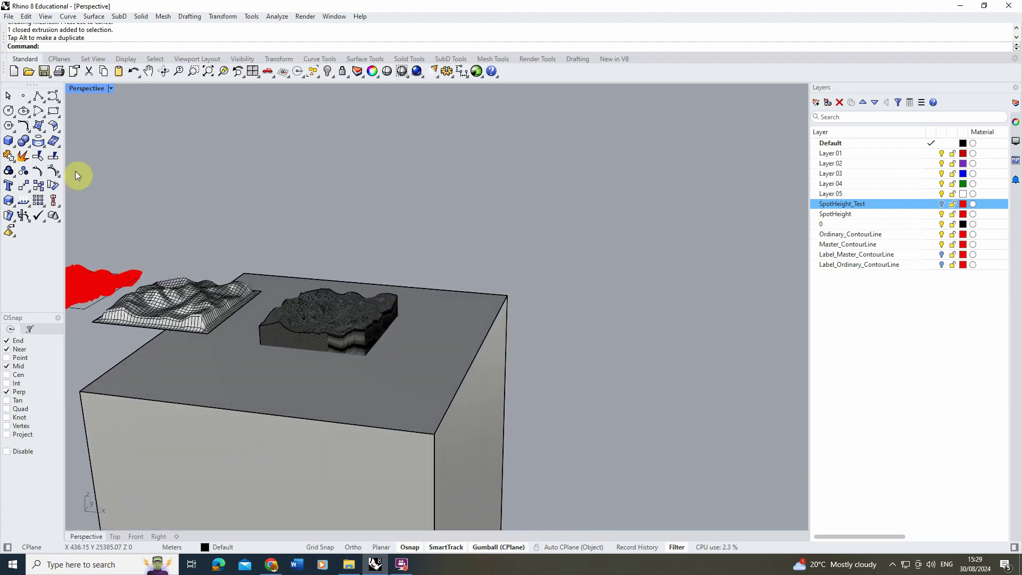
{"action": "left_click", "coordinate": [30, 149]}
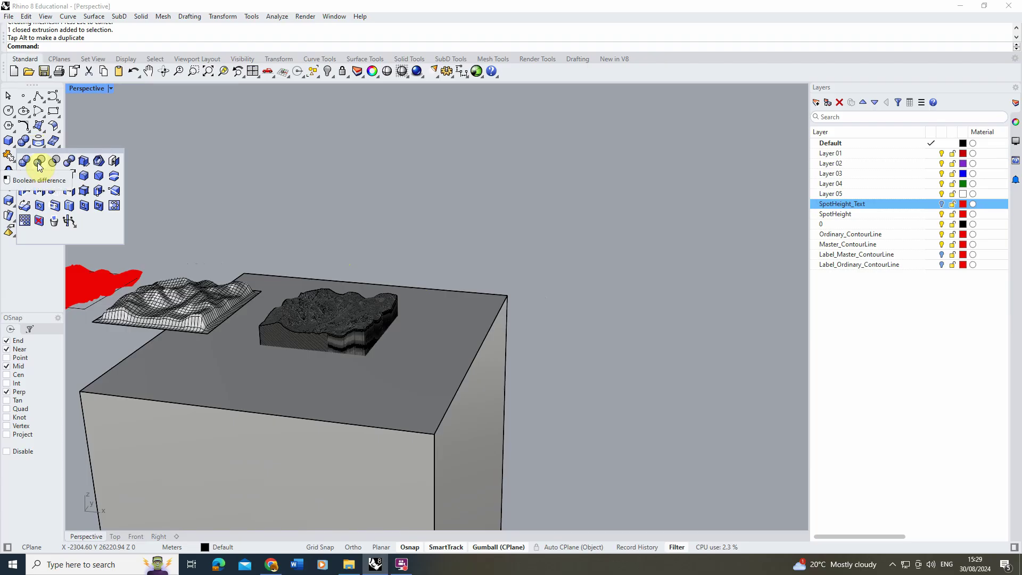
{"action": "left_click", "coordinate": [38, 164]}
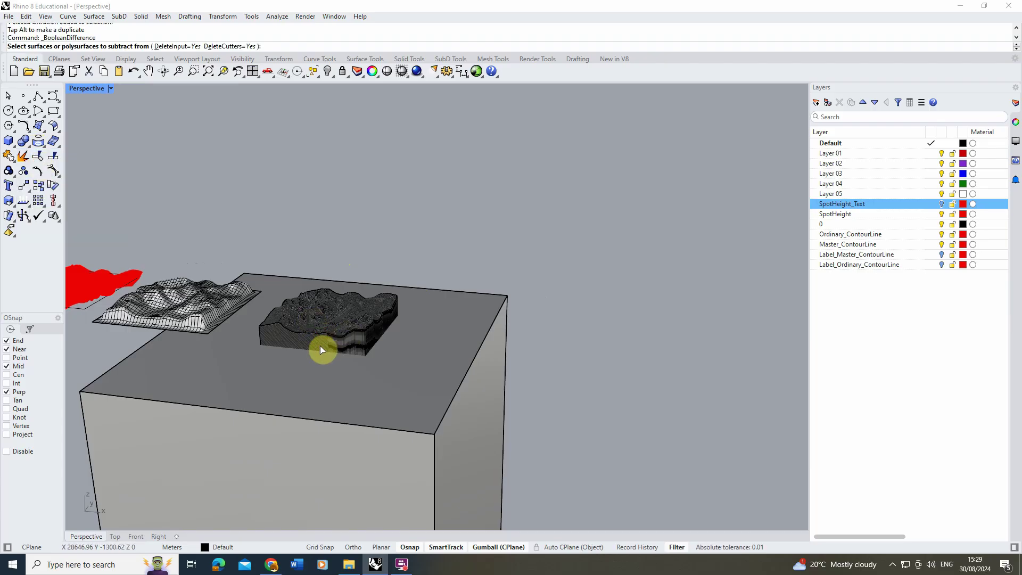
{"action": "left_click", "coordinate": [364, 339]}
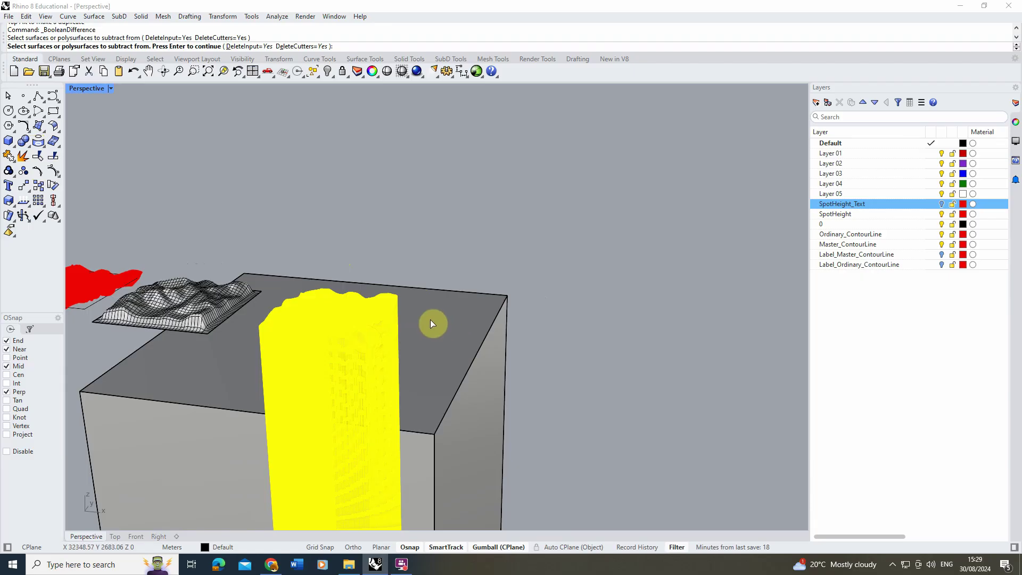
{"action": "key", "text": "Return"}
{"action": "left_click", "coordinate": [480, 301]}
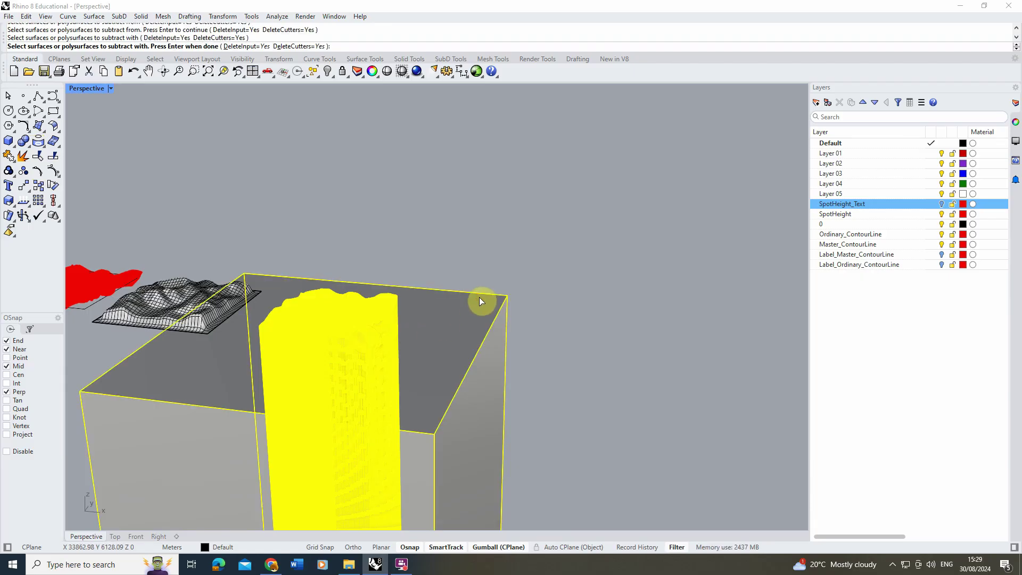
{"action": "key", "text": "Return"}
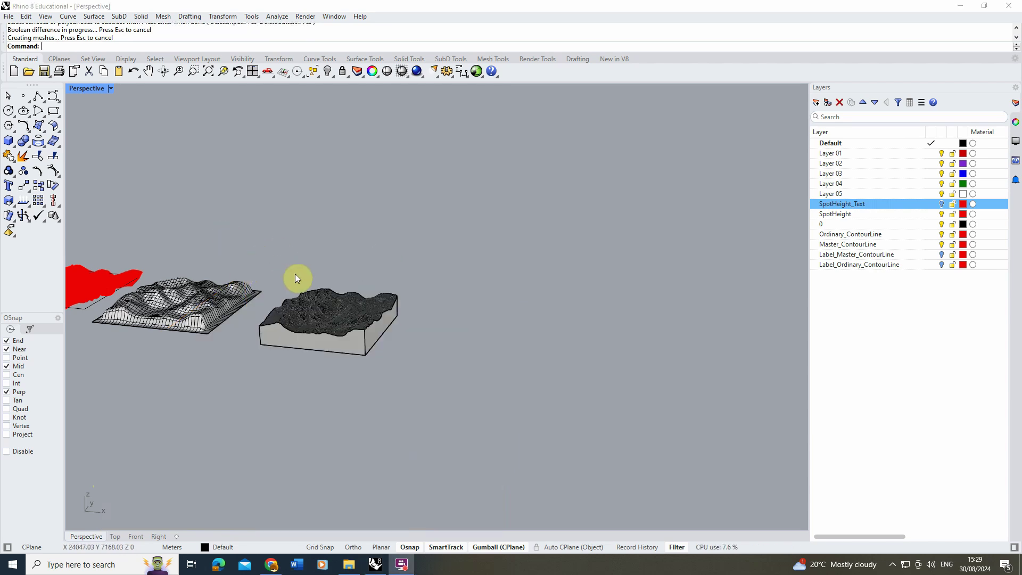
{"action": "scroll", "coordinate": [325, 298], "scroll_direction": "up", "scroll_amount": 5}
{"action": "left_click", "coordinate": [266, 334]}
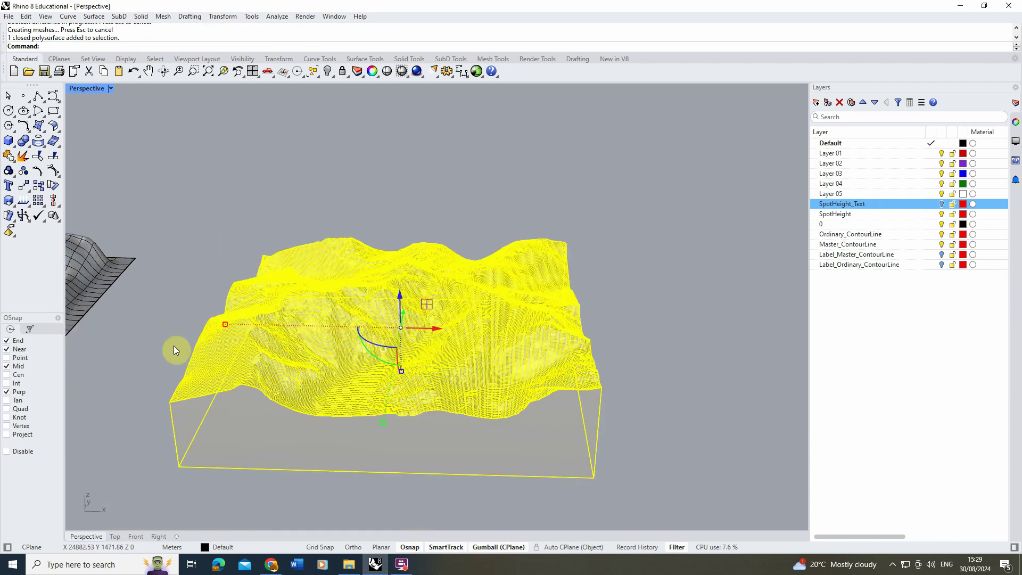
Examine the flat-based terrain solid from several angles and compare it with the row of earlier terrain versions
{"action": "mouse_move", "coordinate": [173, 350]}
{"action": "right_mouse_down"}
{"action": "mouse_move", "coordinate": [212, 347]}
{"action": "mouse_move", "coordinate": [183, 346]}
{"action": "right_mouse_up"}
{"action": "left_click", "coordinate": [222, 72]}
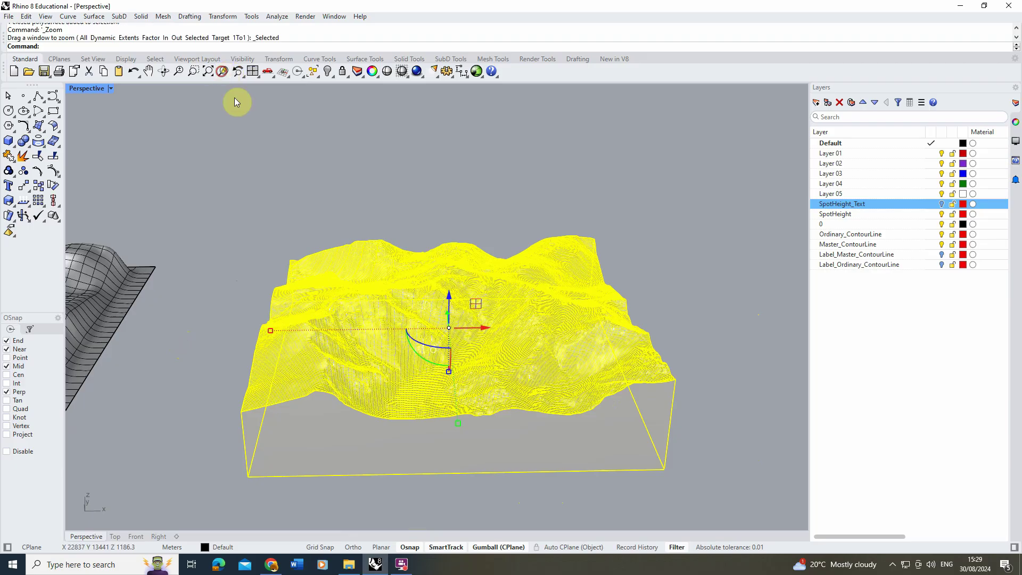
{"action": "right_click_drag", "start_coordinate": [236, 103], "coordinate": [461, 223]}
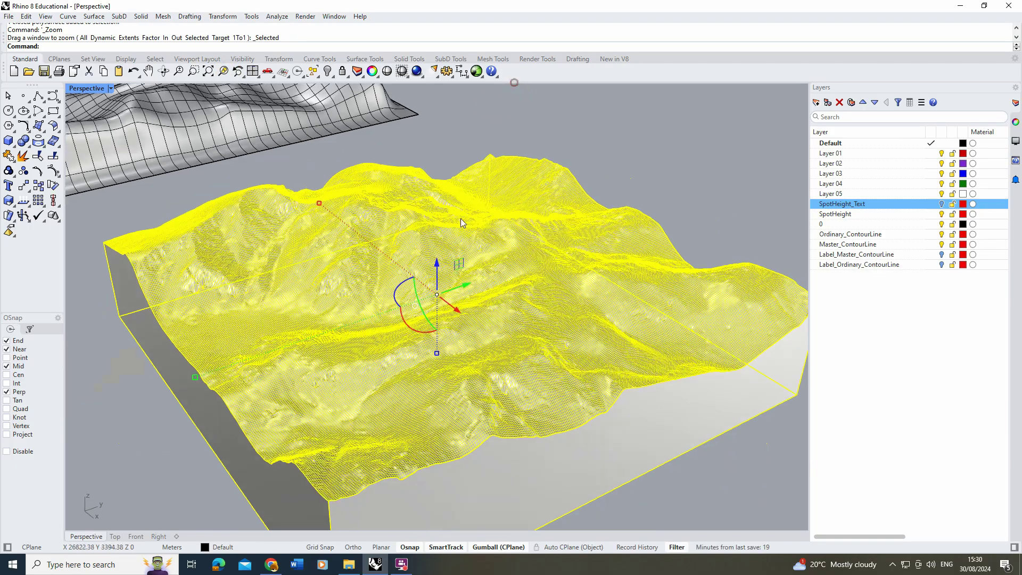
{"action": "left_click", "coordinate": [465, 143]}
{"action": "right_click_drag", "start_coordinate": [465, 143], "coordinate": [521, 193]}
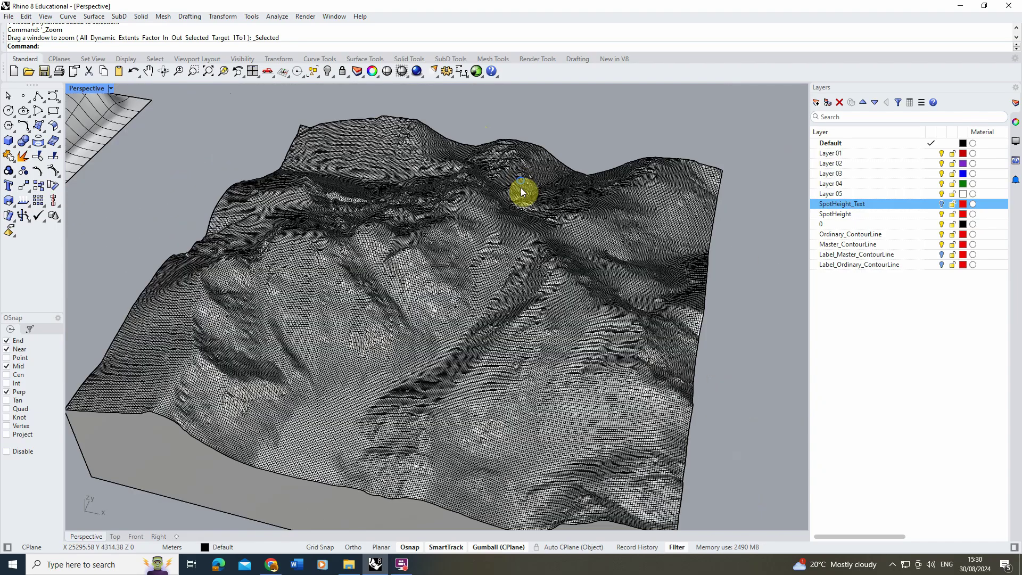
{"action": "scroll", "coordinate": [551, 228], "scroll_direction": "down", "scroll_amount": 10}
{"action": "scroll", "coordinate": [347, 152], "scroll_direction": "up", "scroll_amount": 3}
{"action": "scroll", "coordinate": [158, 190], "scroll_direction": "down", "scroll_amount": 2}
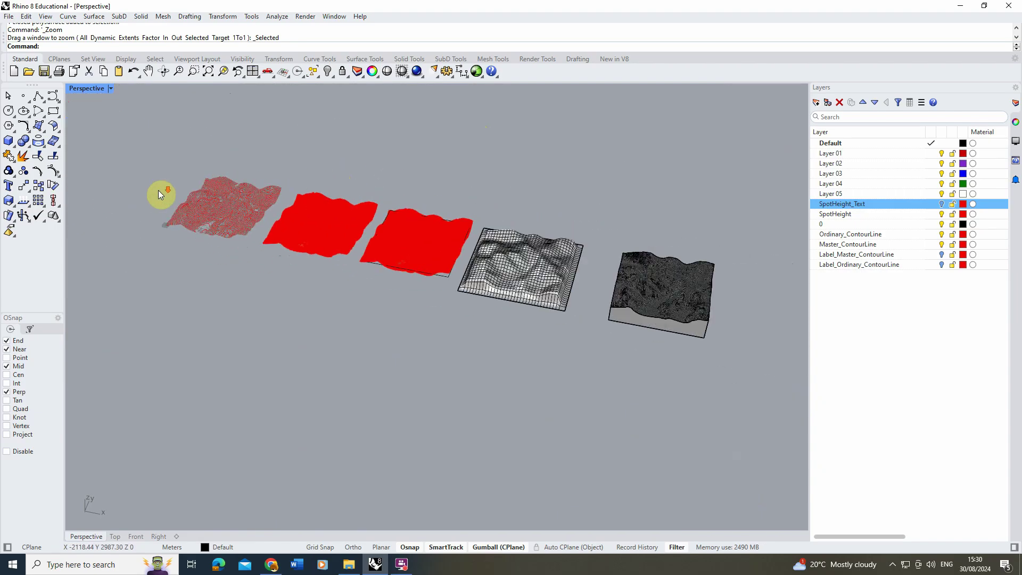
{"action": "scroll", "coordinate": [292, 195], "scroll_direction": "up", "scroll_amount": 2}
{"action": "scroll", "coordinate": [532, 258], "scroll_direction": "down", "scroll_amount": 2}
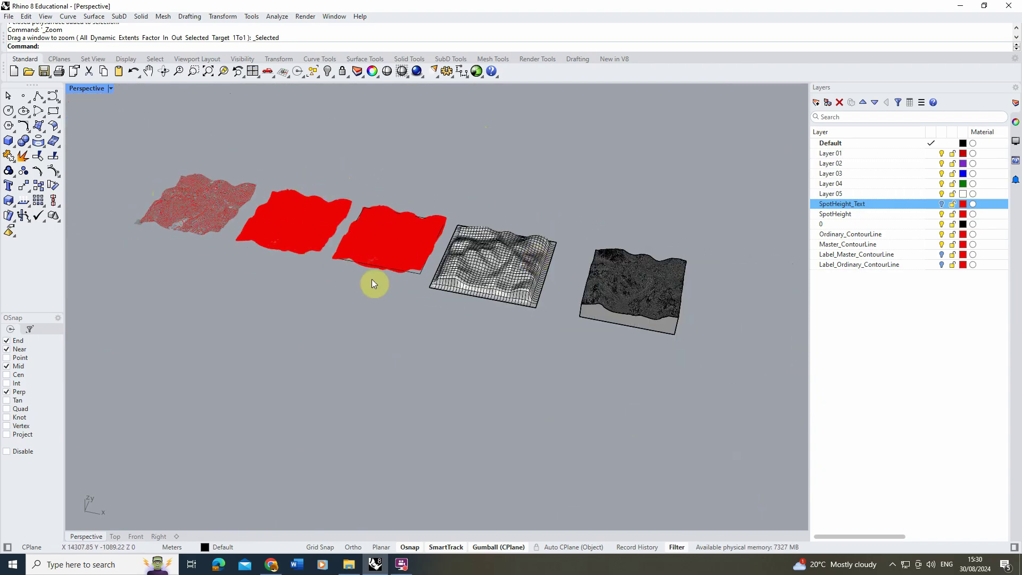
{"action": "scroll", "coordinate": [726, 299], "scroll_direction": "up", "scroll_amount": 1}
{"action": "scroll", "coordinate": [538, 267], "scroll_direction": "up", "scroll_amount": 5}
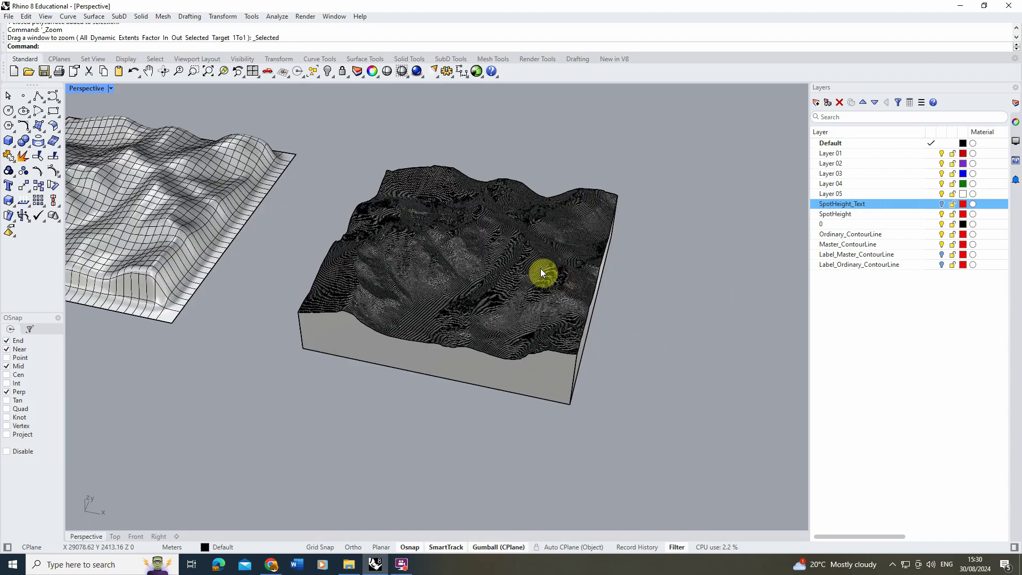
{"action": "scroll", "coordinate": [399, 222], "scroll_direction": "down", "scroll_amount": 3}
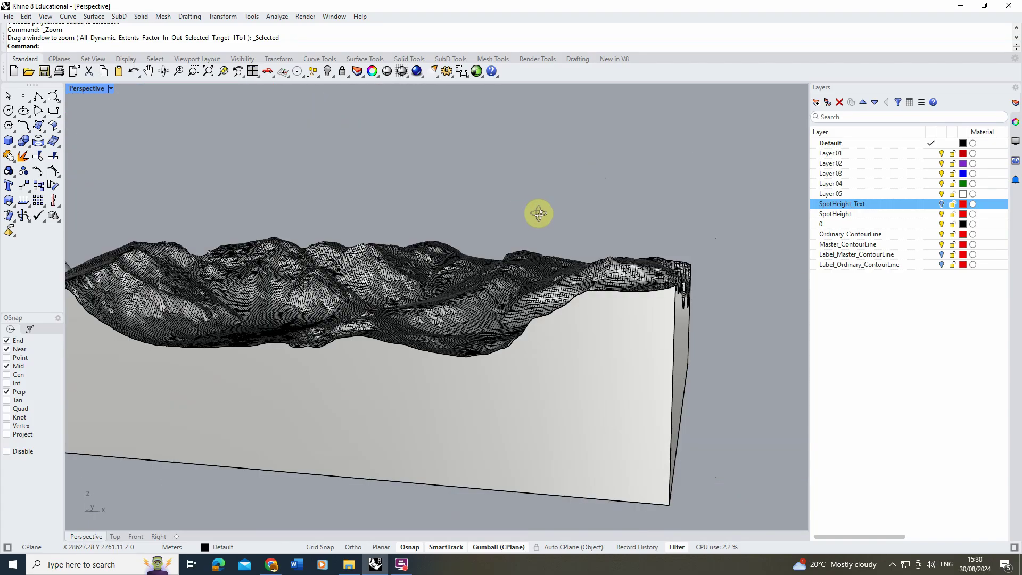
{"action": "scroll", "coordinate": [561, 247], "scroll_direction": "up", "scroll_amount": 5}
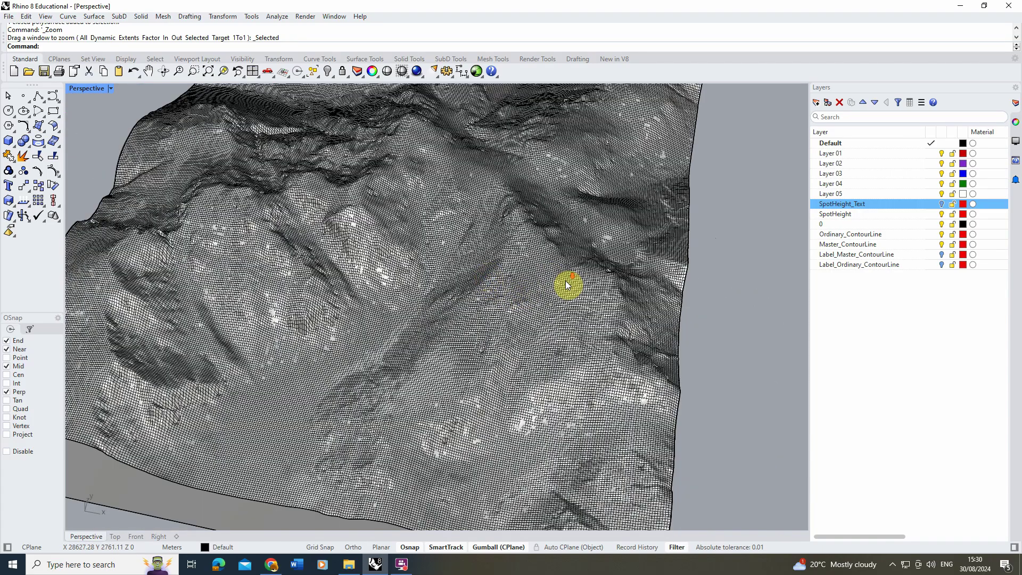
{"action": "scroll", "coordinate": [487, 256], "scroll_direction": "down", "scroll_amount": 3}
{"action": "scroll", "coordinate": [478, 246], "scroll_direction": "up", "scroll_amount": 2}
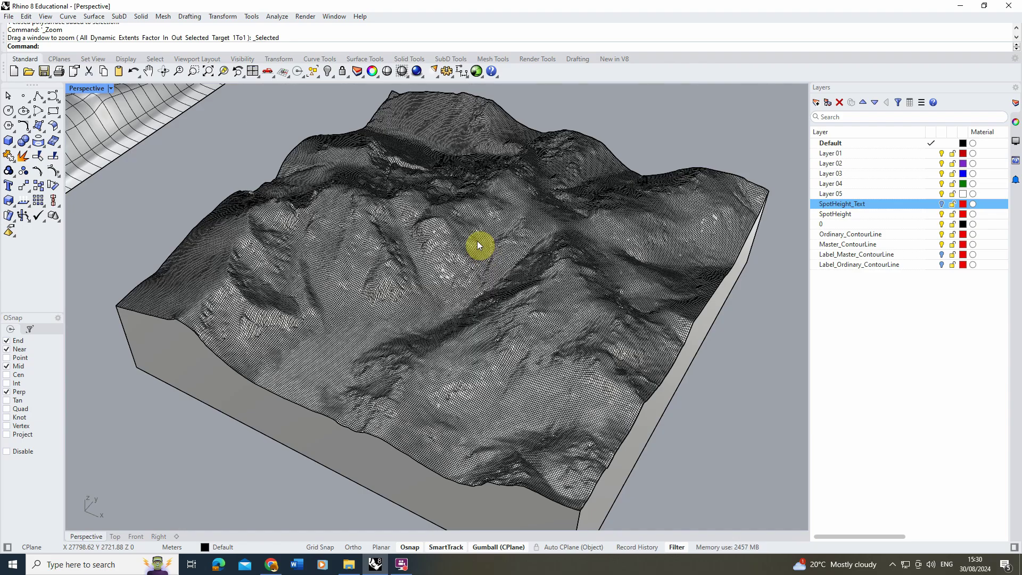
Draw a large sphere centred on the valley area of the terrain solid
{"action": "left_click", "coordinate": [12, 144]}
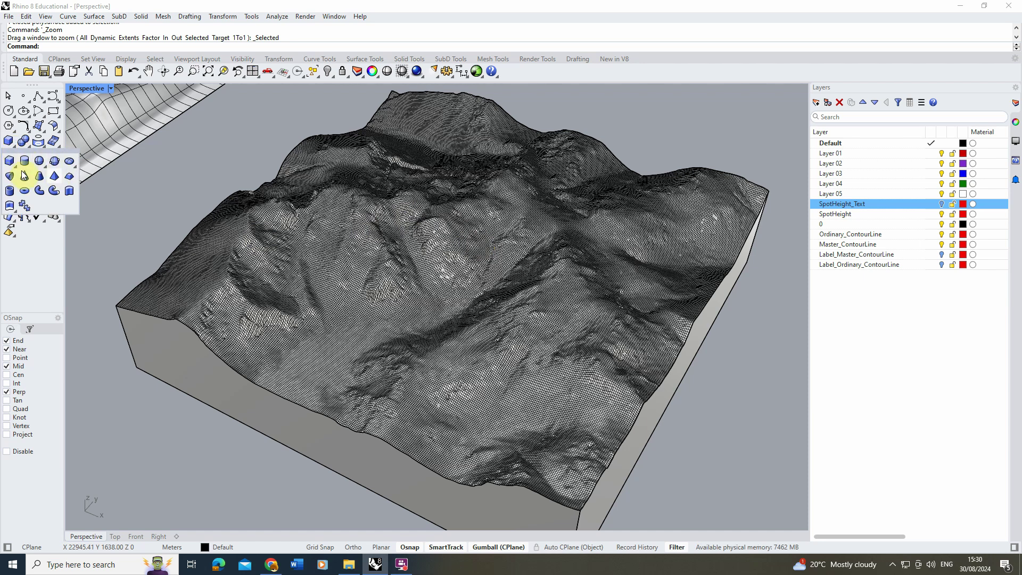
{"action": "left_click", "coordinate": [38, 161]}
{"action": "left_click", "coordinate": [349, 325]}
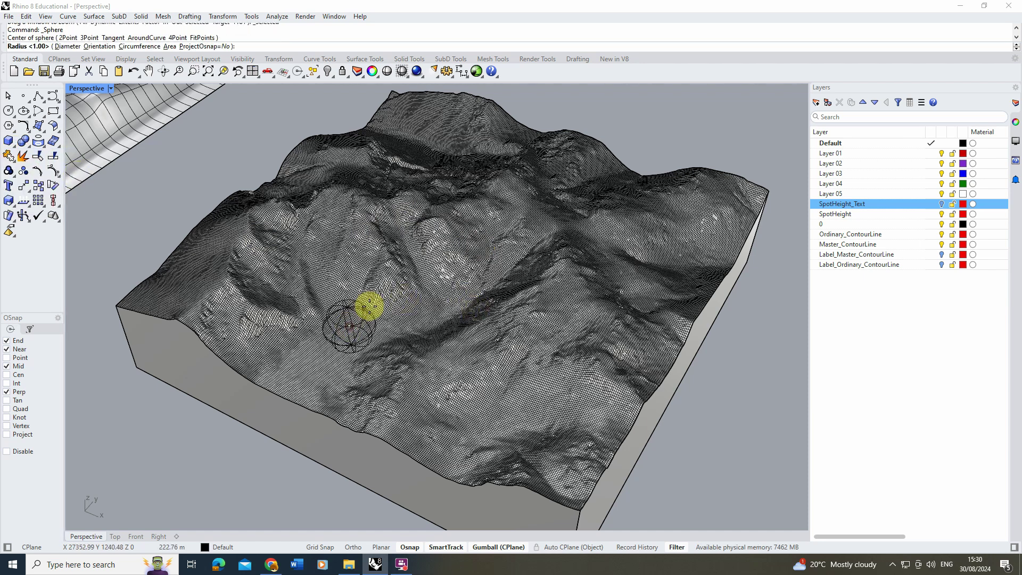
{"action": "left_click", "coordinate": [379, 316]}
{"action": "left_click", "coordinate": [381, 293]}
Reposition the sphere so it sits partly sunk into the terrain between the ridges, and deselect it
{"action": "right_click_drag", "start_coordinate": [379, 316], "coordinate": [366, 292]}
{"action": "left_click_drag", "start_coordinate": [366, 292], "coordinate": [366, 237]}
{"action": "right_click_drag", "start_coordinate": [366, 237], "coordinate": [379, 282]}
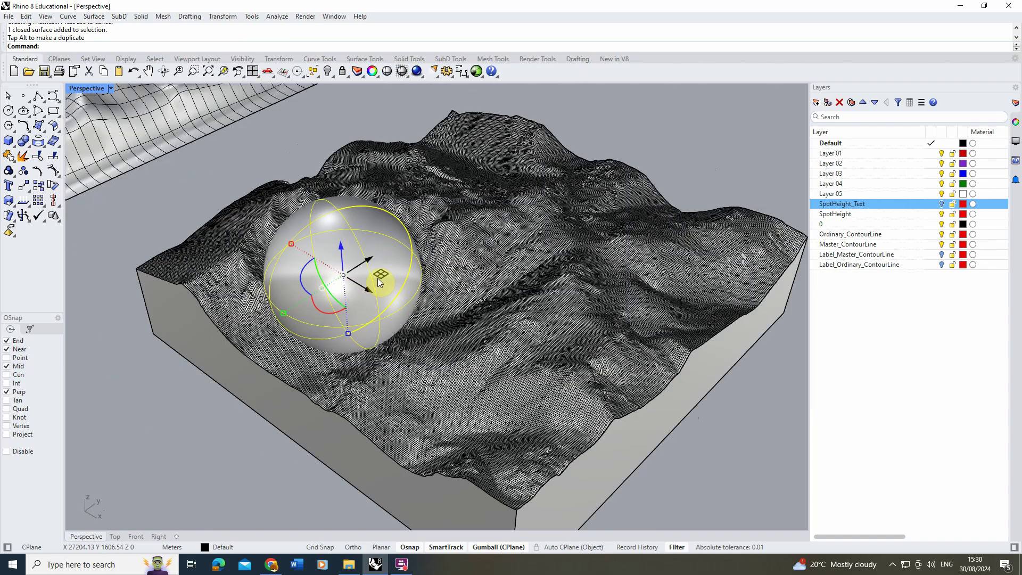
{"action": "left_click_drag", "start_coordinate": [380, 282], "coordinate": [376, 243]}
{"action": "right_click_drag", "start_coordinate": [376, 242], "coordinate": [496, 158]}
{"action": "left_click", "coordinate": [498, 155]}
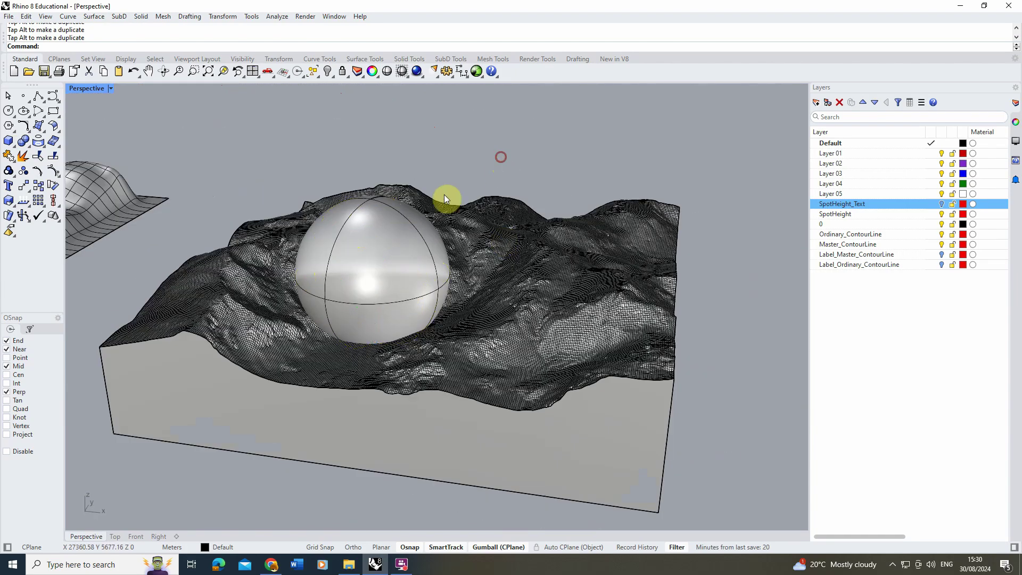
{"action": "right_click_drag", "start_coordinate": [445, 201], "coordinate": [479, 232]}
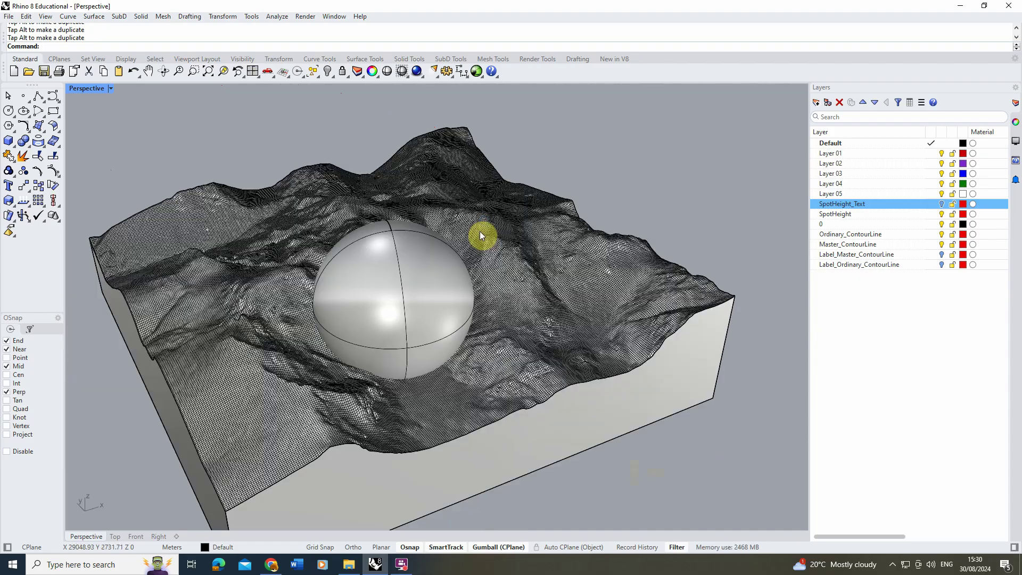
Subtract the sphere from the terrain solid with Boolean Difference
{"action": "left_click", "coordinate": [45, 147]}
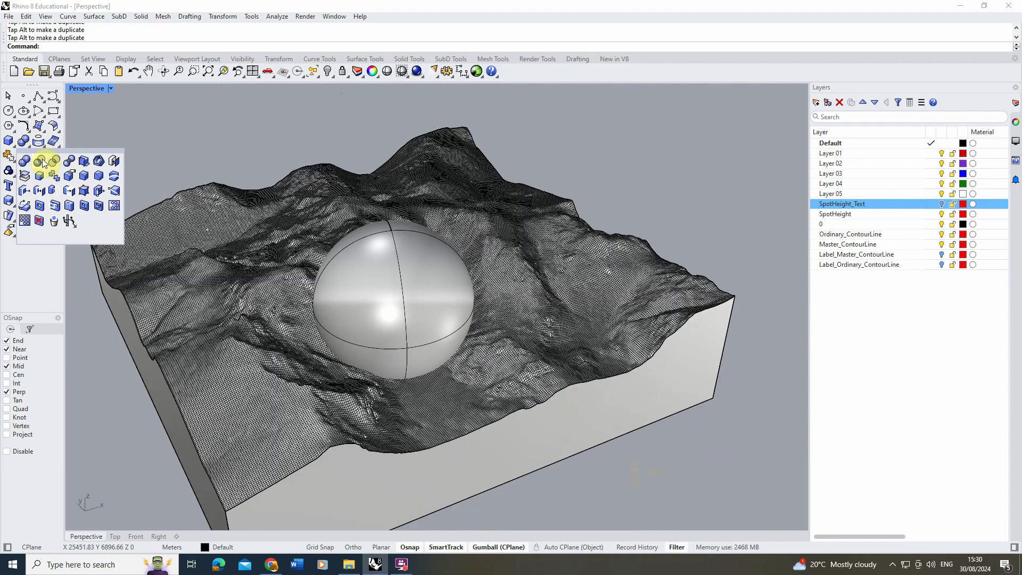
{"action": "left_click", "coordinate": [41, 162]}
{"action": "left_click", "coordinate": [301, 202]}
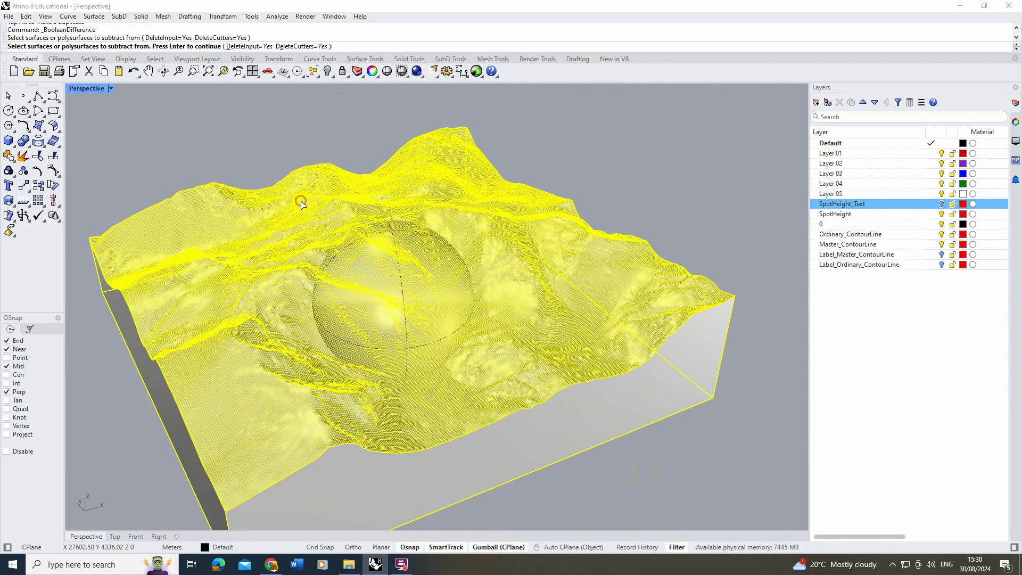
{"action": "right_click_drag", "start_coordinate": [302, 205], "coordinate": [436, 219]}
{"action": "right_click", "coordinate": [406, 200]}
{"action": "left_click", "coordinate": [408, 205]}
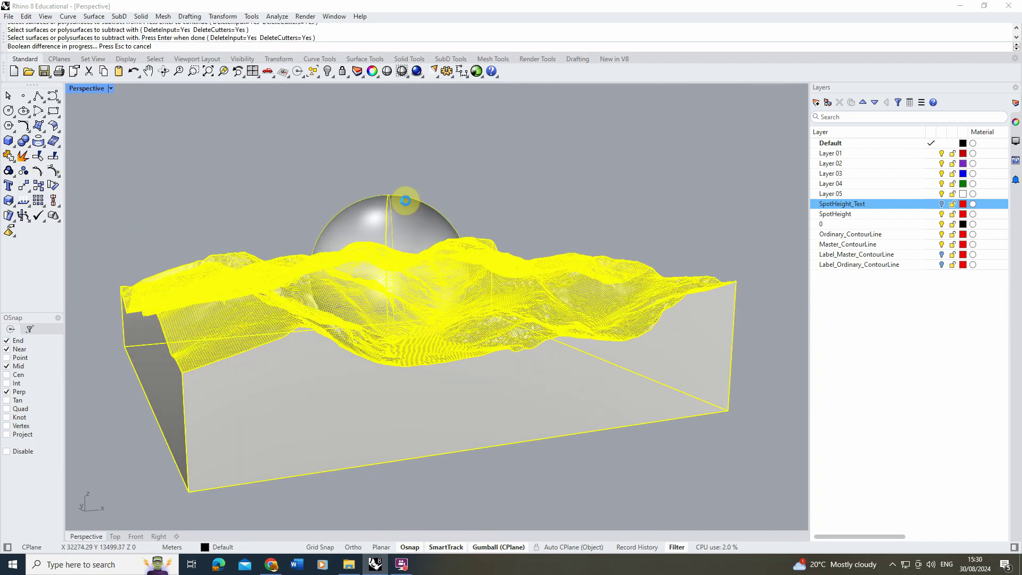
{"action": "right_click", "coordinate": [407, 204]}
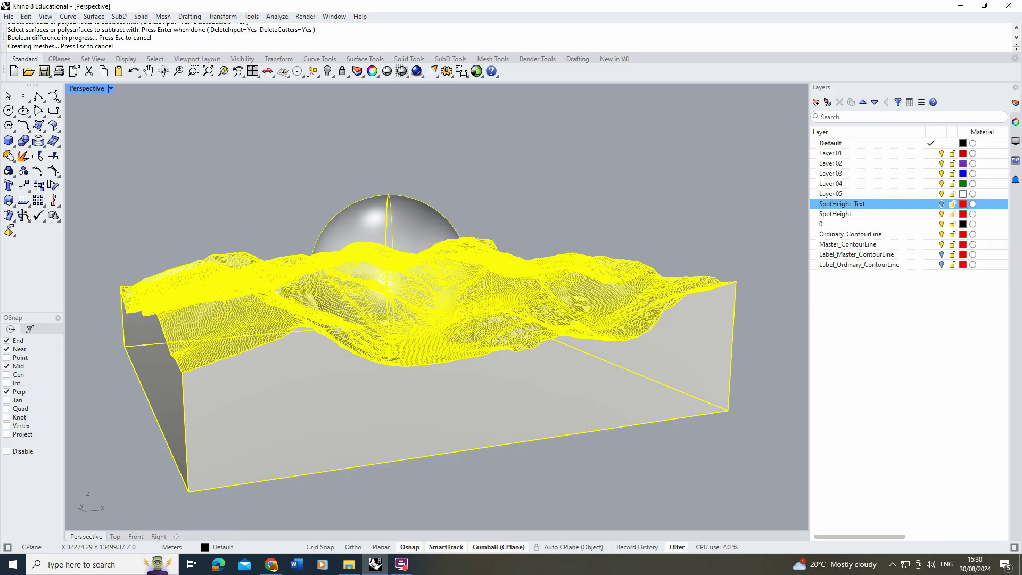
Inspect the spherical hollow cut into the terrain and review the row of terrain versions from the contours onwards
{"action": "right_click_drag", "start_coordinate": [474, 273], "coordinate": [325, 352]}
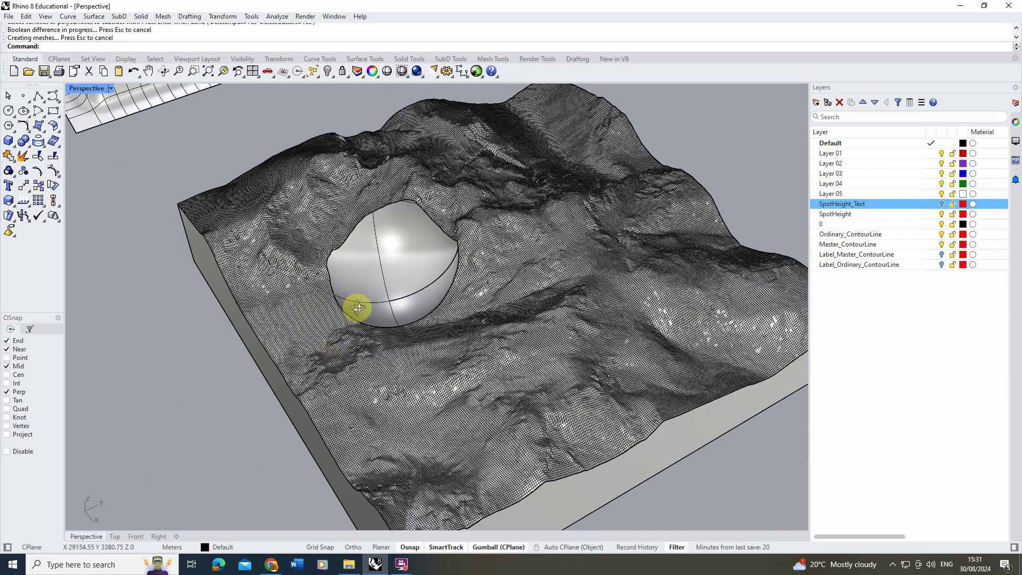
{"action": "right_click_drag", "start_coordinate": [424, 293], "coordinate": [406, 325]}
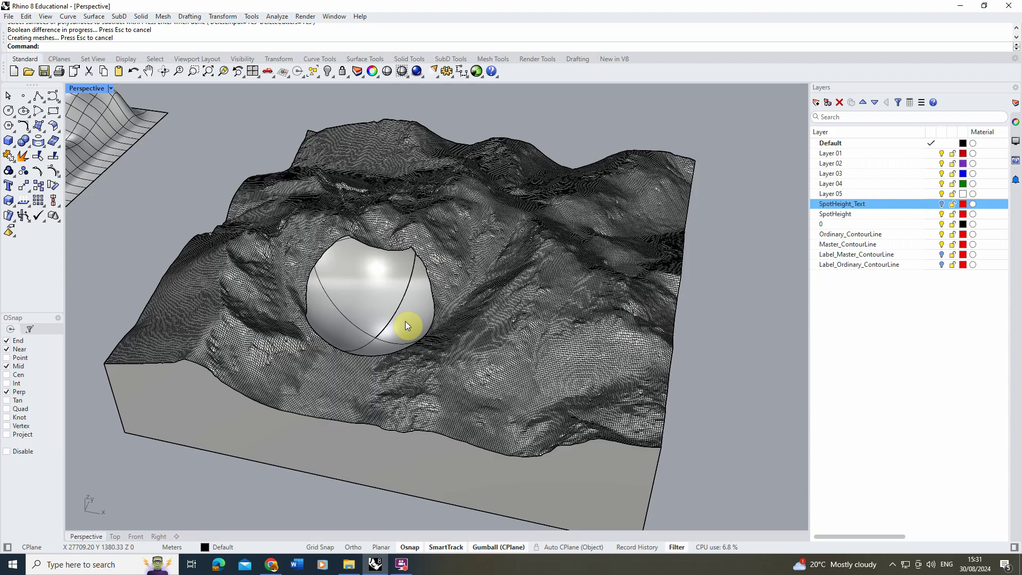
{"action": "right_click_drag", "start_coordinate": [404, 313], "coordinate": [606, 355]}
{"action": "scroll", "coordinate": [577, 373], "scroll_direction": "down", "scroll_amount": 4}
{"action": "scroll", "coordinate": [605, 353], "scroll_direction": "down", "scroll_amount": 4}
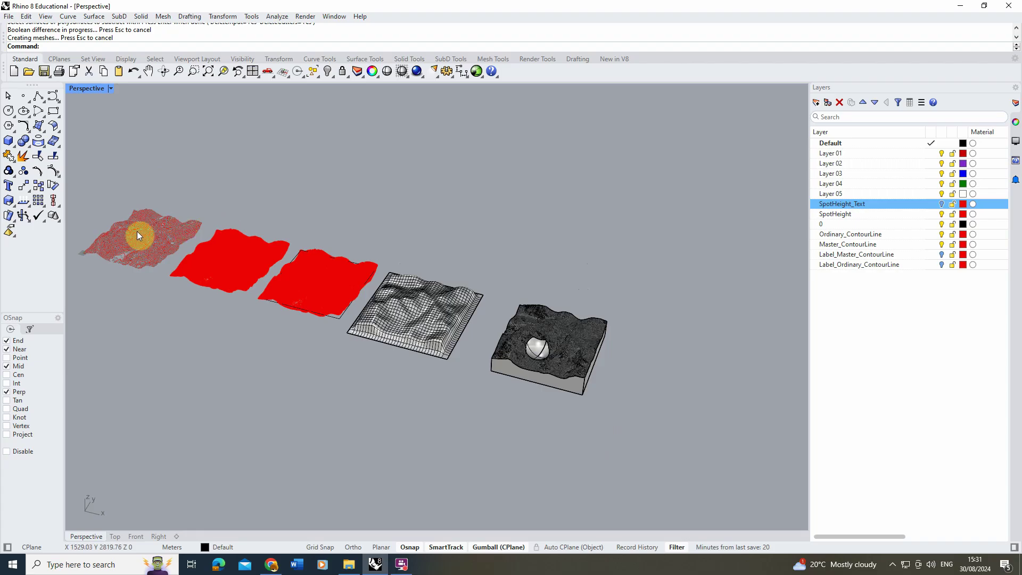
{"action": "scroll", "coordinate": [580, 333], "scroll_direction": "up", "scroll_amount": 5}
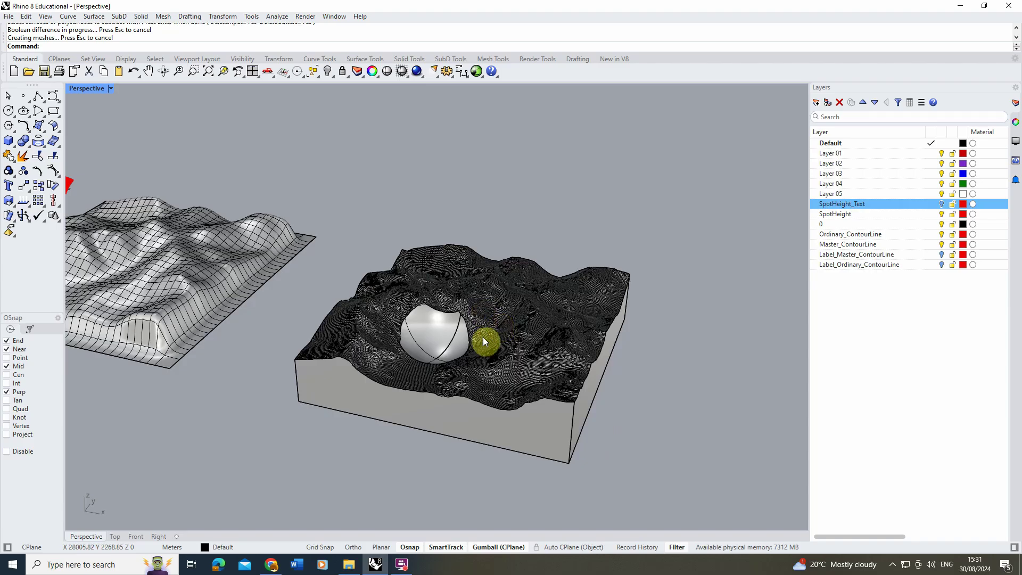
{"action": "scroll", "coordinate": [483, 337], "scroll_direction": "up", "scroll_amount": 3}
{"action": "right_click_drag", "start_coordinate": [415, 332], "coordinate": [426, 304]}
Run Make2D on the hollowed terrain solid alone from the Perspective view, maintaining source layers and using the layer name Make2D
{"action": "mouse_move", "coordinate": [730, 172]}
{"action": "left_mouse_down"}
{"action": "mouse_move", "coordinate": [365, 411]}
{"action": "mouse_move", "coordinate": [222, 482]}
{"action": "mouse_move", "coordinate": [231, 475]}
{"action": "left_mouse_up"}
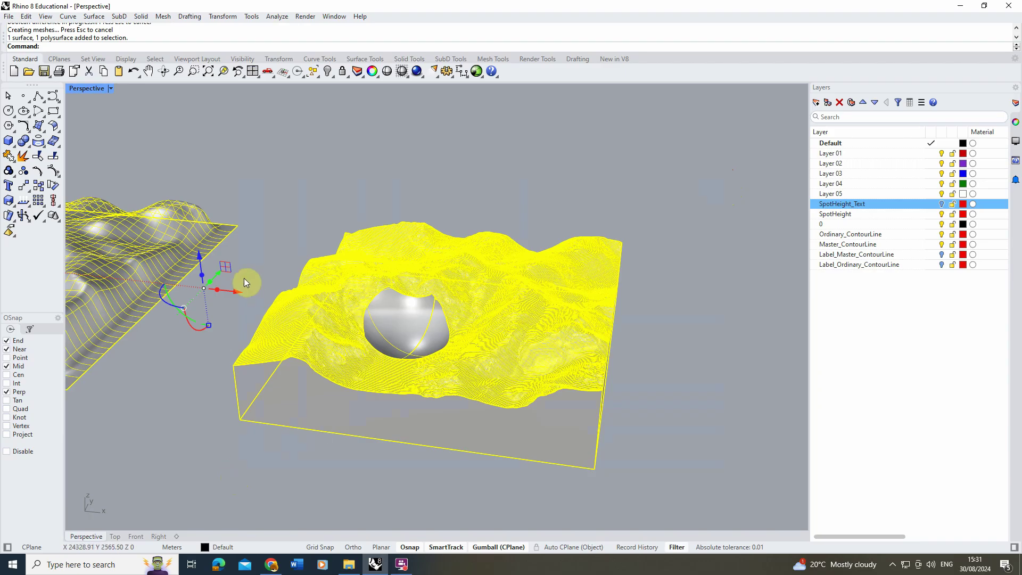
{"action": "left_click", "coordinate": [179, 251], "text": "ctrl"}
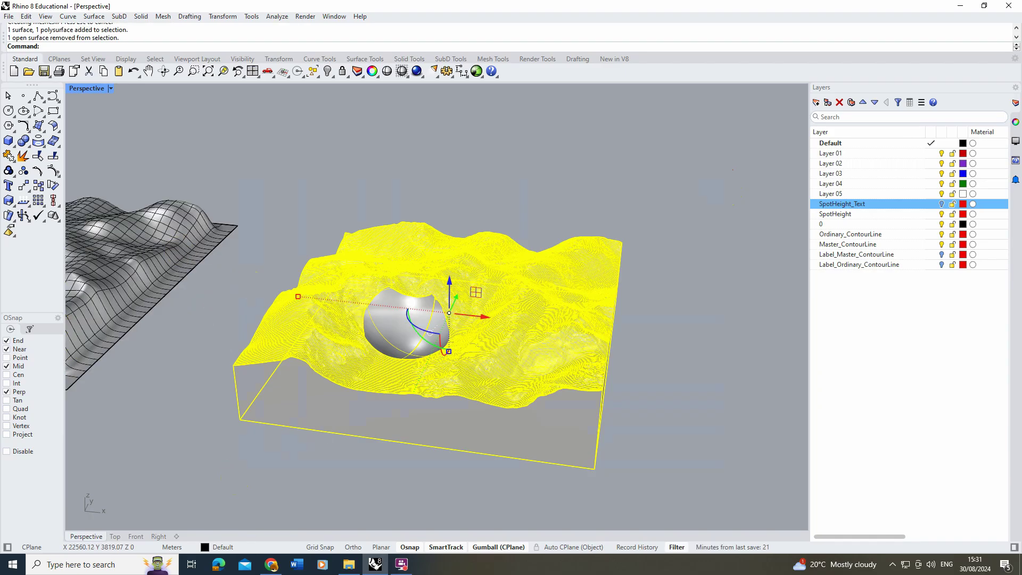
{"action": "right_click_drag", "start_coordinate": [330, 261], "coordinate": [370, 281]}
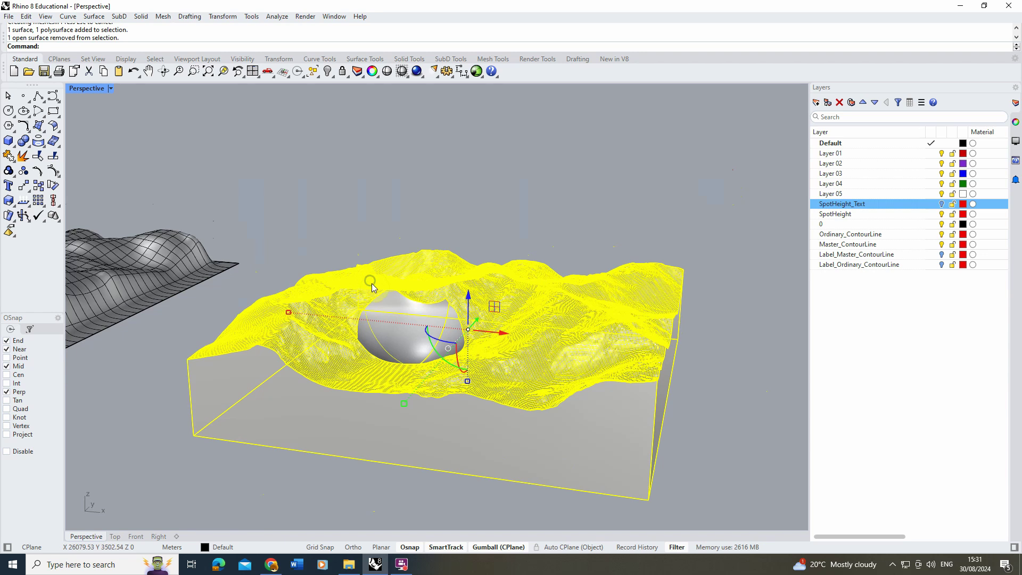
{"action": "type", "text": "e"}
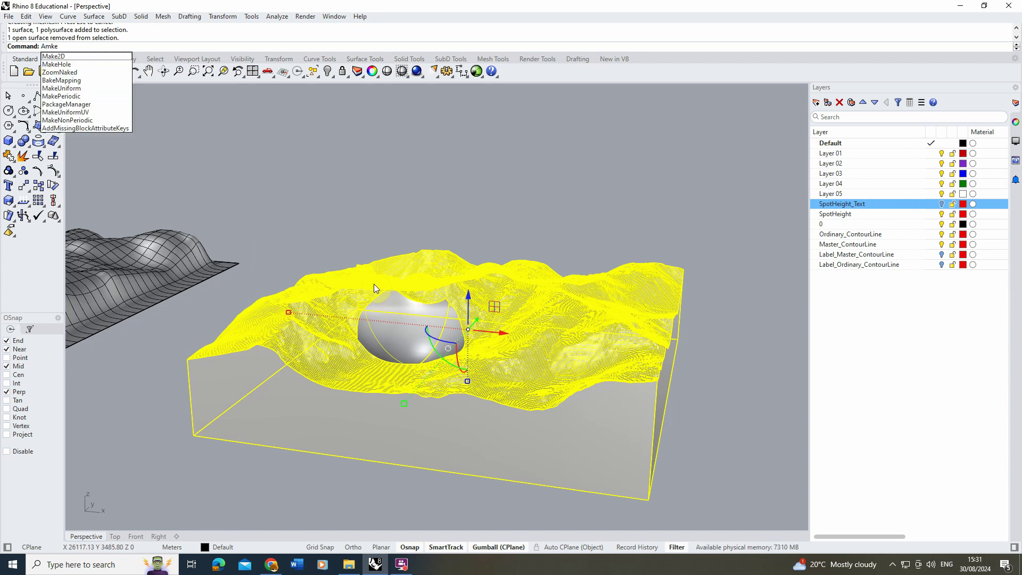
{"action": "left_click", "coordinate": [75, 55]}
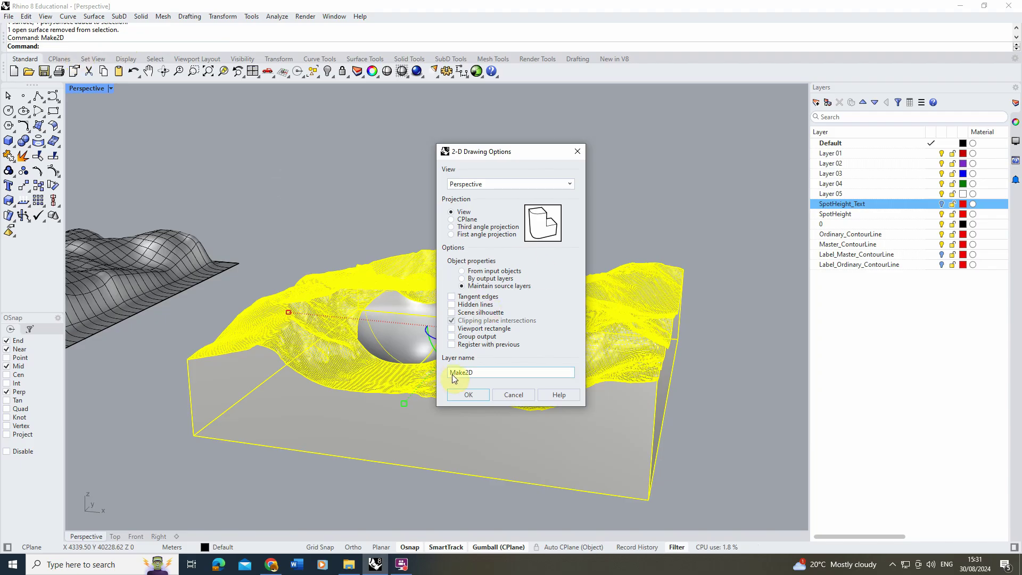
{"action": "left_click", "coordinate": [470, 395]}
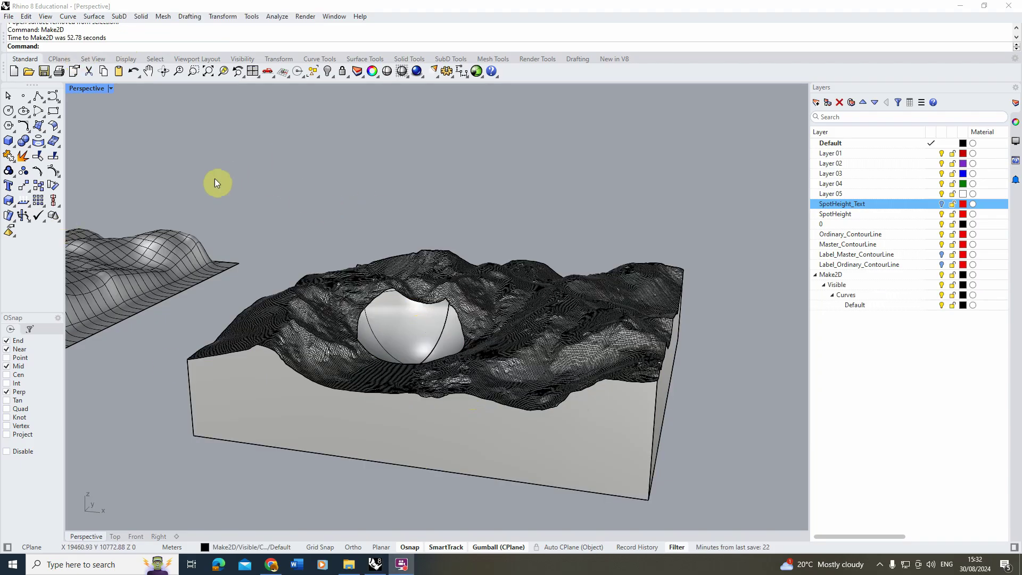
Move the Make2D linework along the Y axis in the Top view to clear space above the contour map, and inspect it
{"action": "double_click", "coordinate": [91, 92]}
{"action": "double_click", "coordinate": [75, 88]}
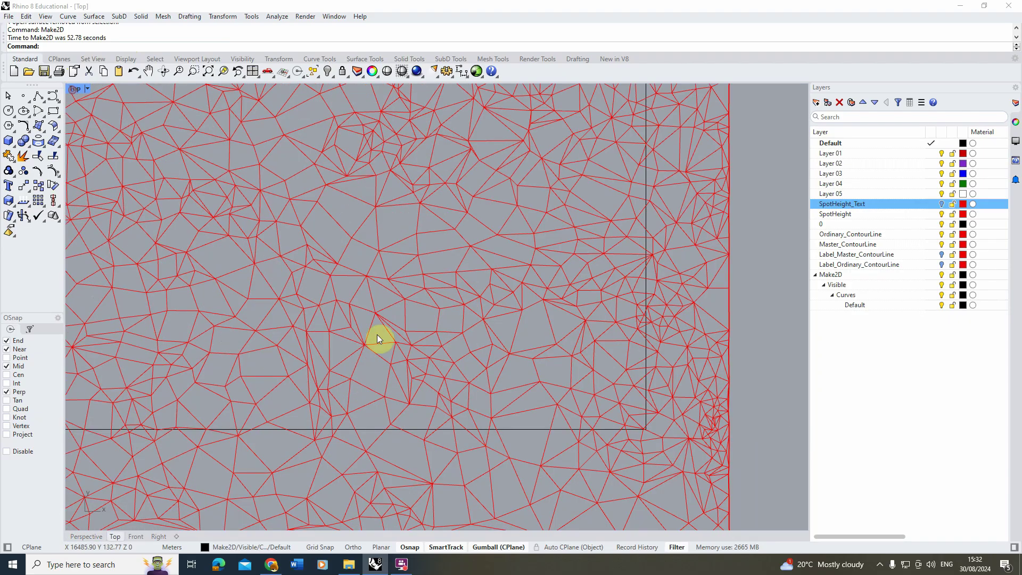
{"action": "scroll", "coordinate": [383, 337], "scroll_direction": "down", "scroll_amount": 3}
{"action": "scroll", "coordinate": [390, 342], "scroll_direction": "down", "scroll_amount": 5}
{"action": "scroll", "coordinate": [267, 327], "scroll_direction": "up", "scroll_amount": 2}
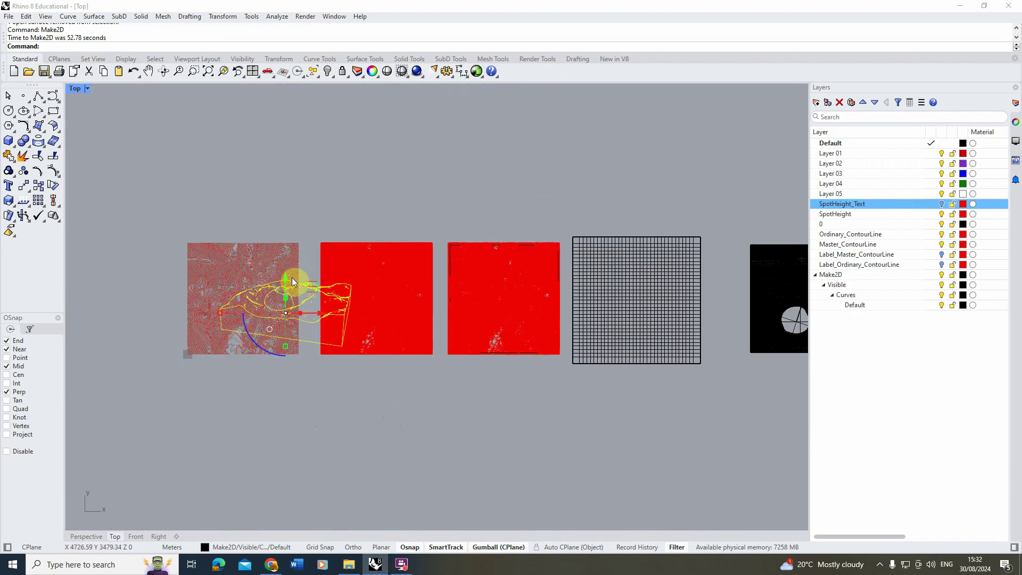
{"action": "left_click_drag", "start_coordinate": [291, 285], "coordinate": [285, 155]}
{"action": "key", "text": "Escape"}
{"action": "scroll", "coordinate": [258, 142], "scroll_direction": "up", "scroll_amount": 5}
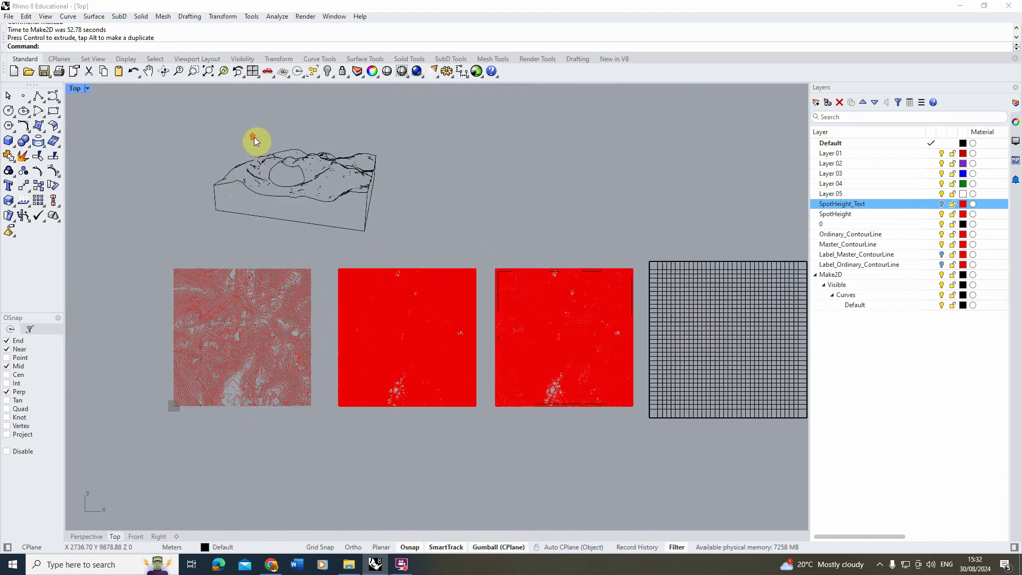
{"action": "scroll", "coordinate": [426, 192], "scroll_direction": "down", "scroll_amount": 3}
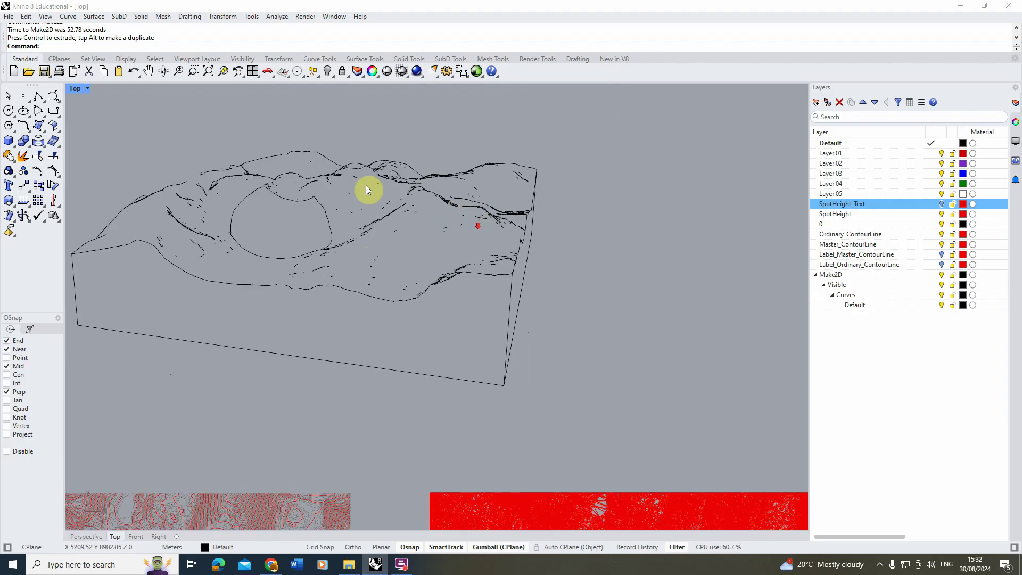
{"action": "scroll", "coordinate": [269, 232], "scroll_direction": "up", "scroll_amount": 3}
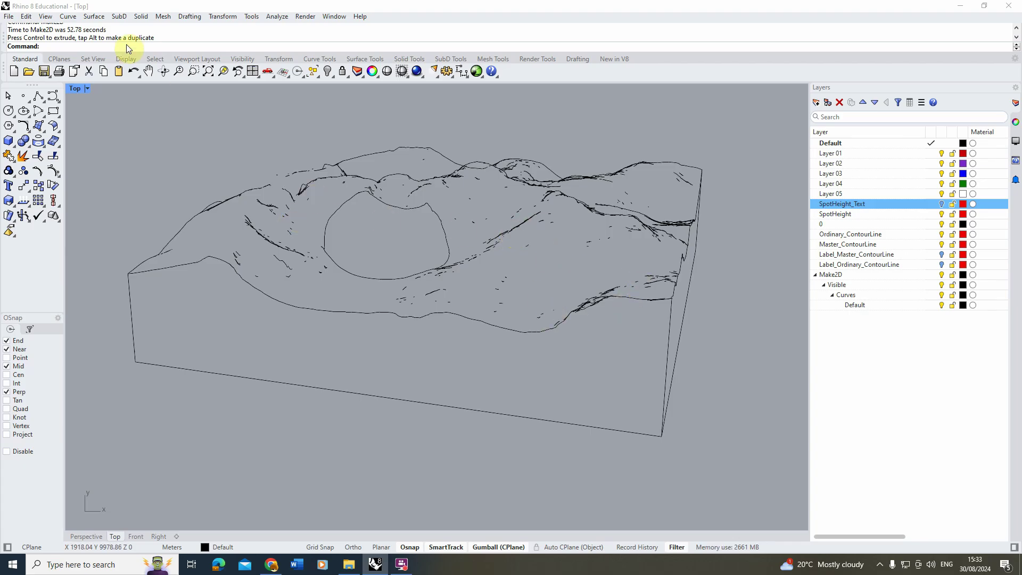
Explode the hollowed terrain solid into separate surfaces in the Perspective view
{"action": "double_click", "coordinate": [79, 93]}
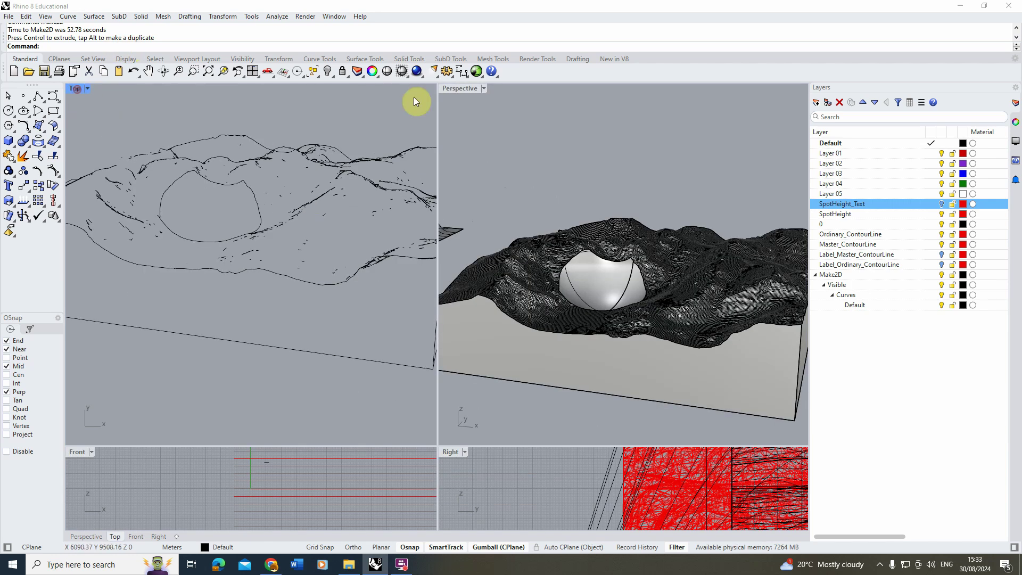
{"action": "double_click", "coordinate": [471, 91]}
{"action": "right_click_drag", "start_coordinate": [449, 119], "coordinate": [667, 235]}
{"action": "left_click_drag", "start_coordinate": [676, 155], "coordinate": [223, 481]}
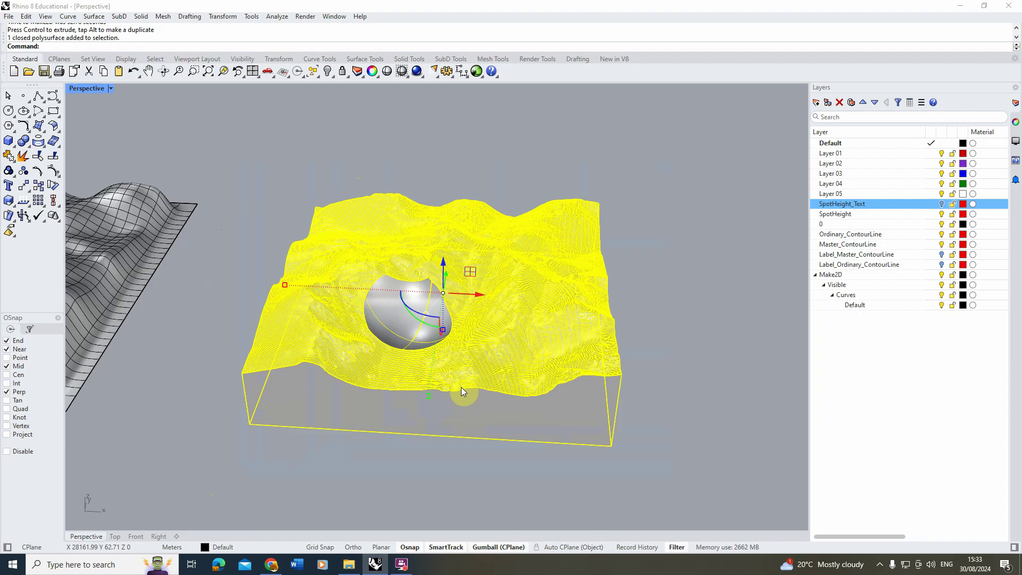
{"action": "type", "text": "Explode"}
{"action": "key", "text": "Return"}
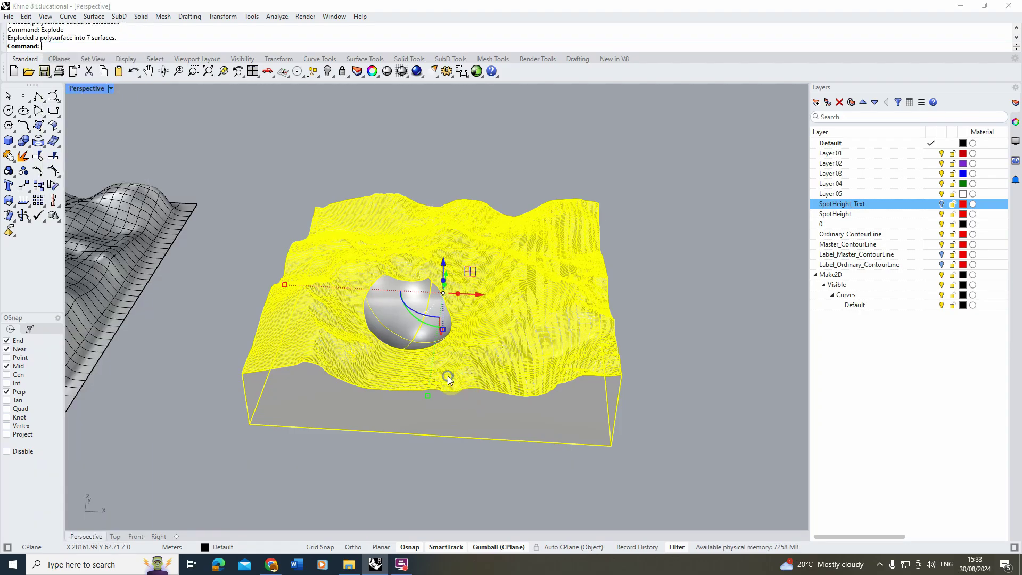
Contour only the terrain's top and hollow surfaces, from the block's lower front corner vertically upward, at 10 m spacing
{"action": "right_click_drag", "start_coordinate": [461, 388], "coordinate": [463, 341]}
{"action": "left_click_drag", "start_coordinate": [676, 411], "coordinate": [231, 338], "text": "ctrl"}
{"action": "right_click_drag", "start_coordinate": [573, 314], "coordinate": [529, 311]}
{"action": "type", "text": "Cout"}
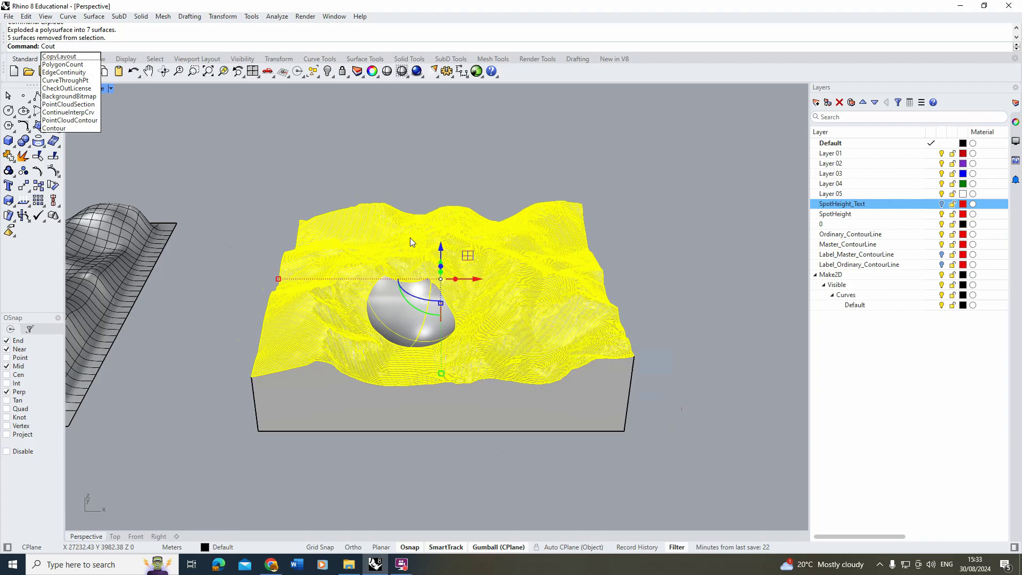
{"action": "key", "text": "BackSpace"}
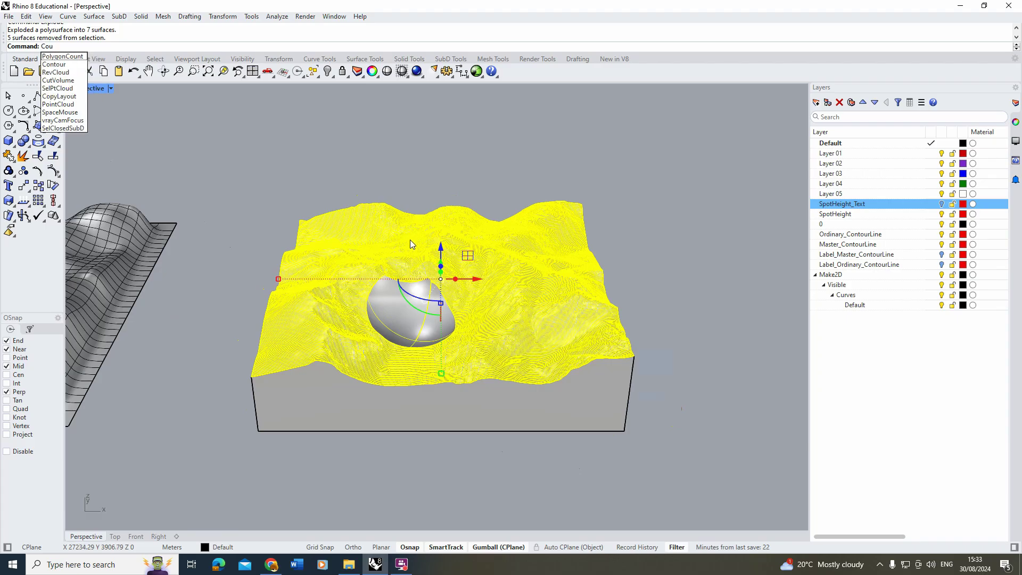
{"action": "type", "text": "n"}
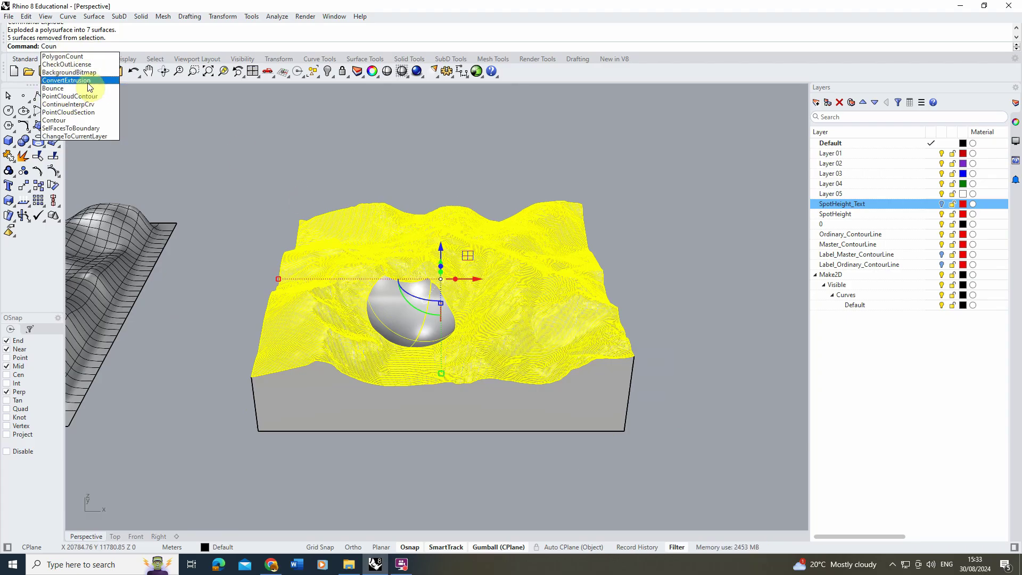
{"action": "key", "text": "BackSpace"}
{"action": "key", "text": "BackSpace"}
{"action": "type", "text": "ntour"}
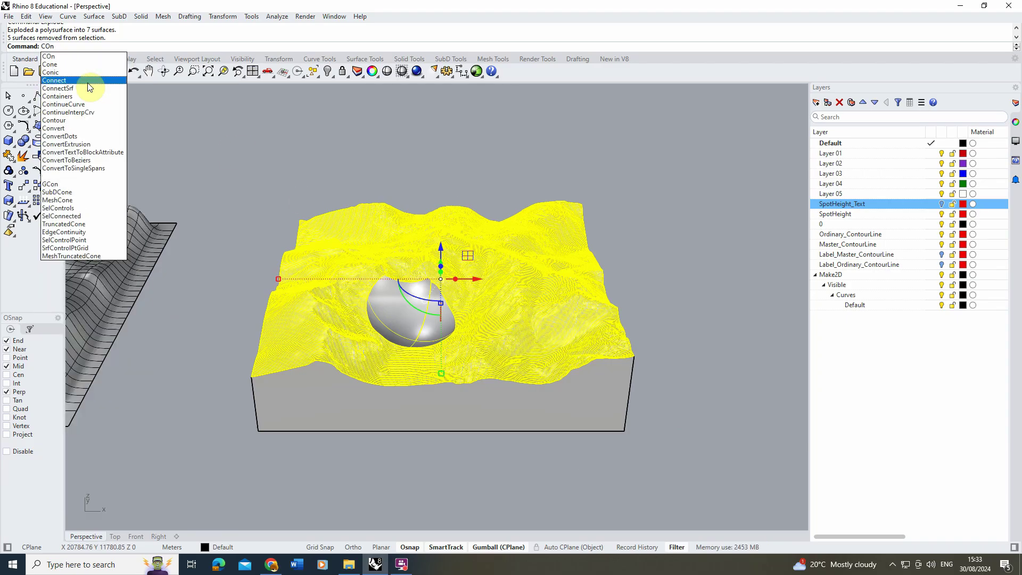
{"action": "left_click", "coordinate": [71, 57]}
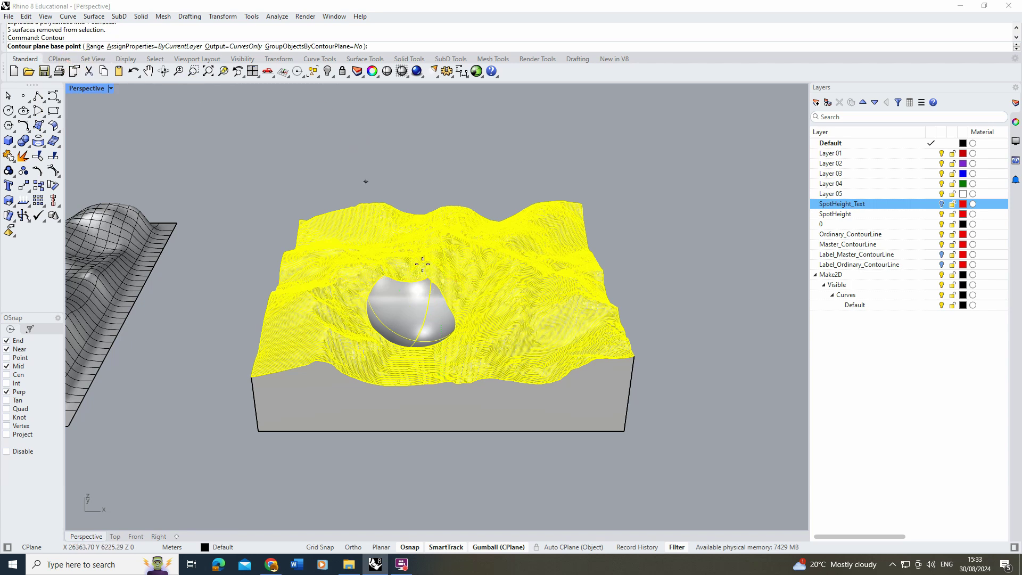
{"action": "left_click", "coordinate": [624, 432]}
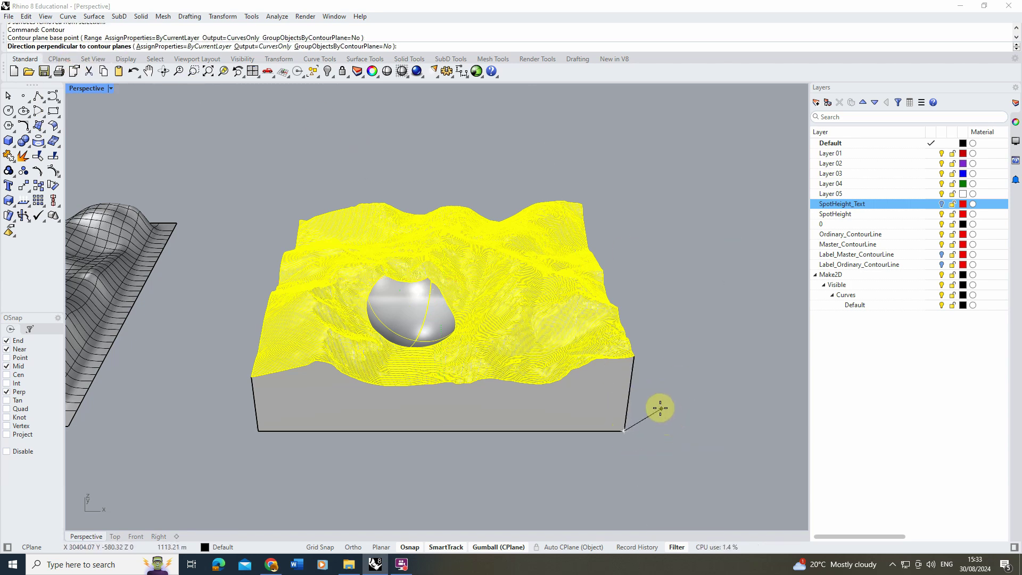
{"action": "left_click", "coordinate": [636, 364]}
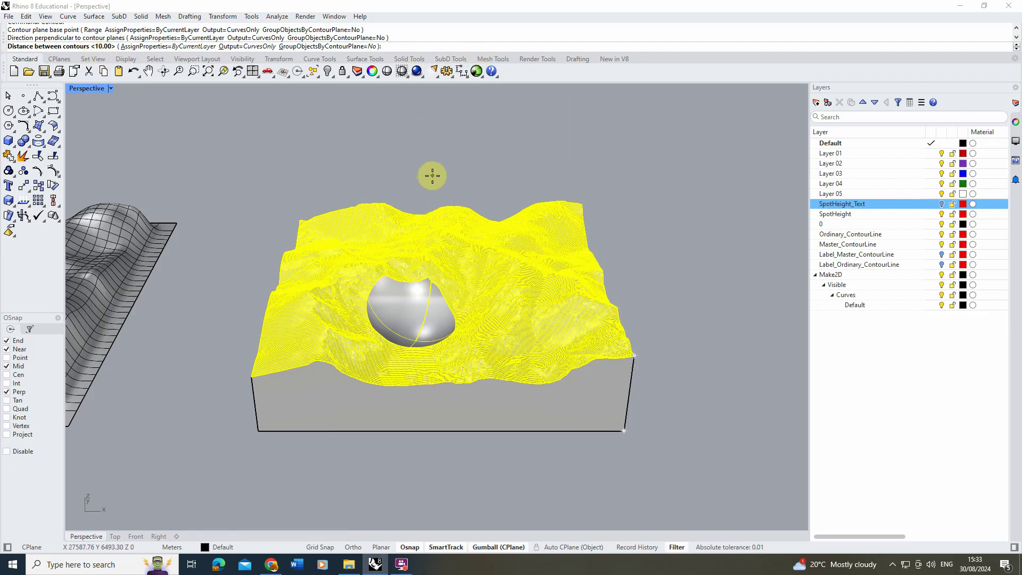
{"action": "right_click", "coordinate": [455, 249]}
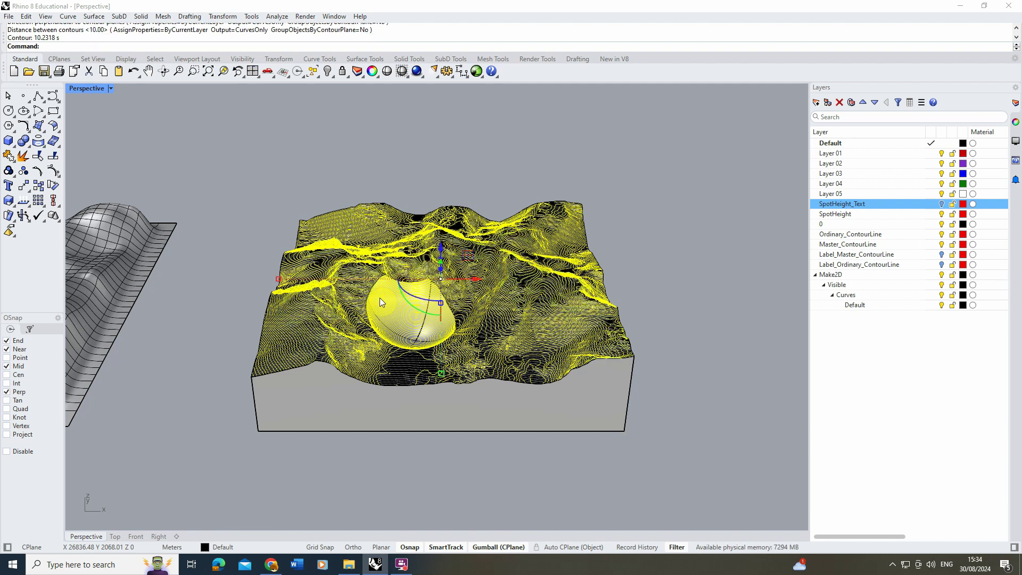
{"action": "right_click_drag", "start_coordinate": [379, 298], "coordinate": [385, 228]}
{"action": "left_click", "coordinate": [387, 215]}
{"action": "scroll", "coordinate": [387, 219], "scroll_direction": "up", "scroll_amount": 2}
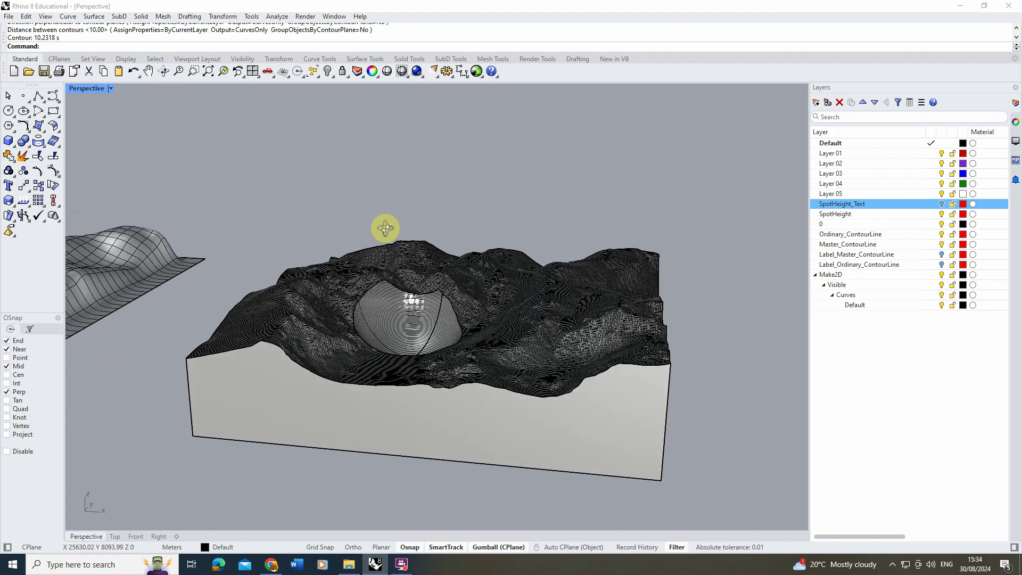
Run Make2D on the contoured terrain block without the neighbouring draped surface, using the Perspective view, maintained source layers and layer name Make2D
{"action": "left_click_drag", "start_coordinate": [733, 180], "coordinate": [184, 499]}
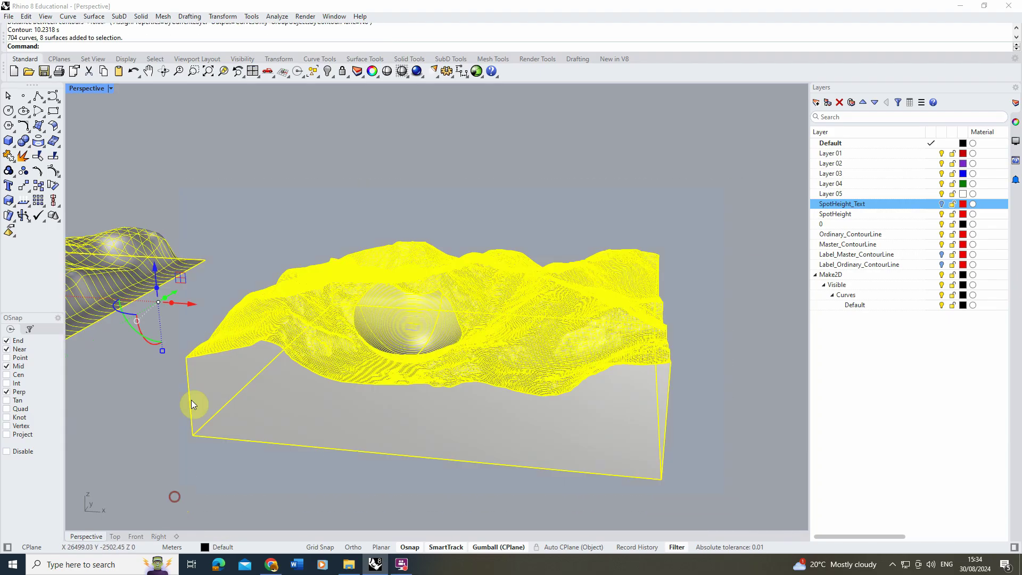
{"action": "left_click", "coordinate": [155, 256], "text": "ctrl"}
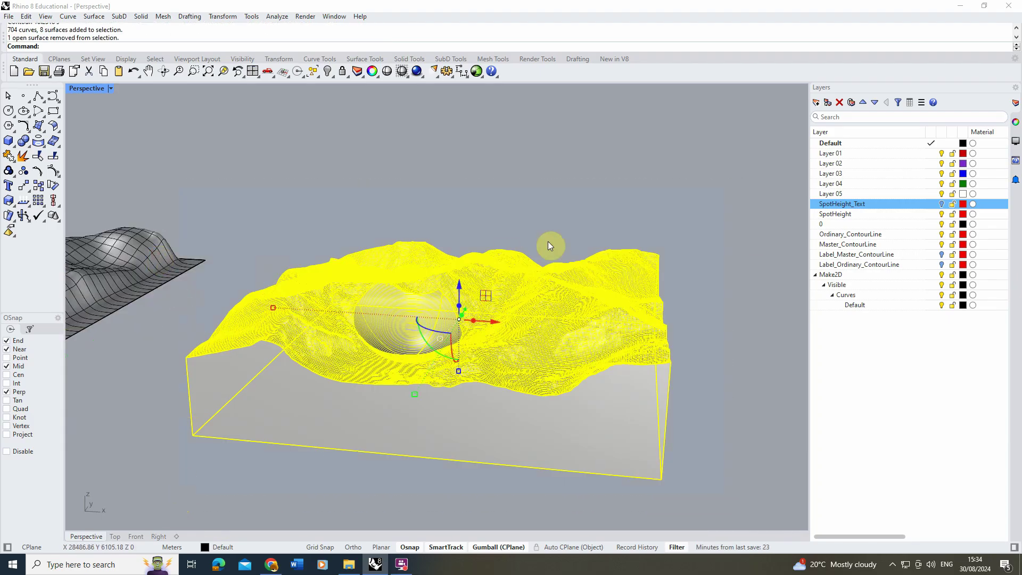
{"action": "type", "text": "Make2D"}
{"action": "key", "text": "Return"}
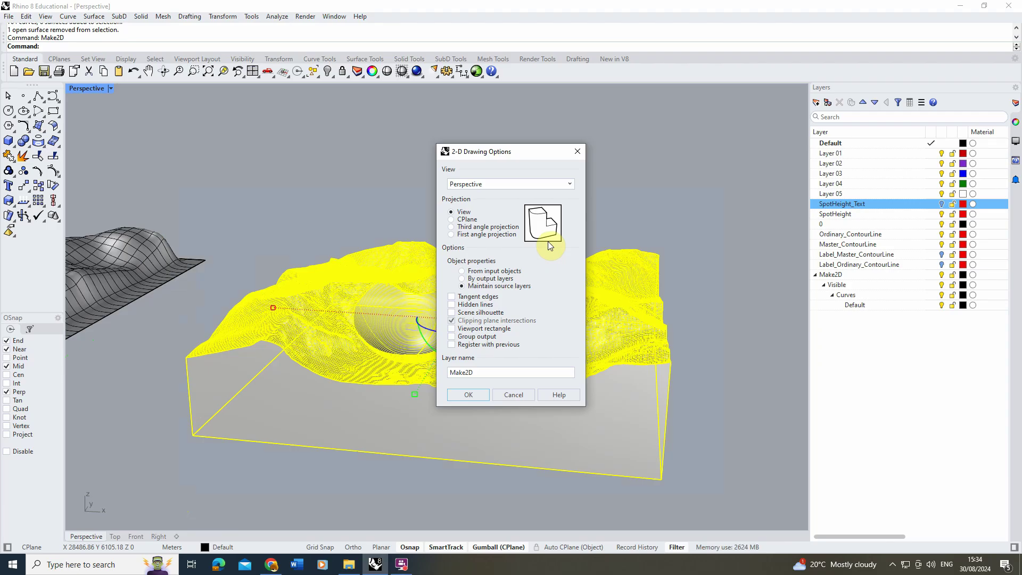
{"action": "left_click", "coordinate": [480, 397]}
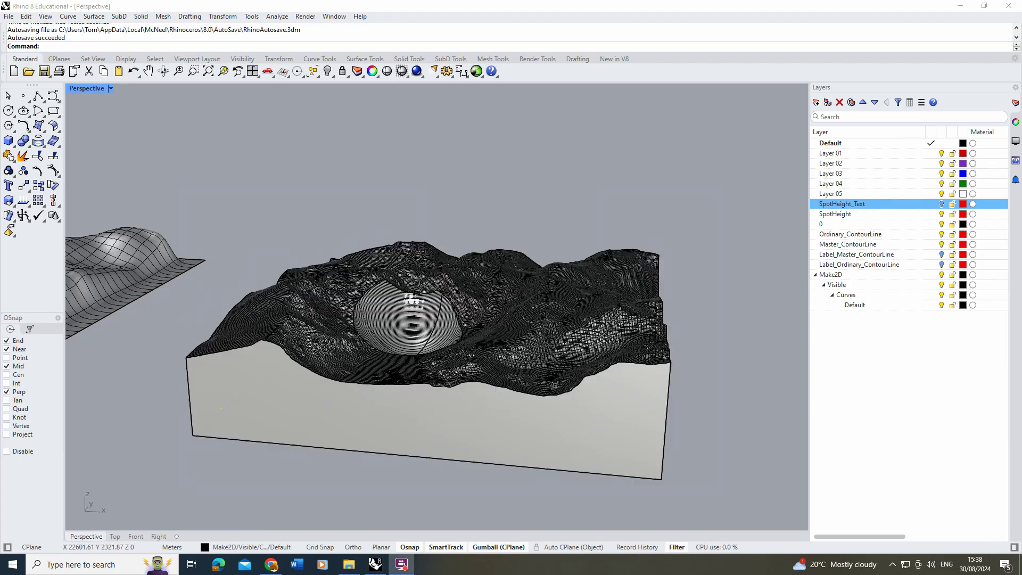
Move the new contoured linework in the Top view to clear space beside the earlier Make2D drawing
{"action": "double_click", "coordinate": [87, 89]}
{"action": "double_click", "coordinate": [75, 89]}
{"action": "scroll", "coordinate": [292, 278], "scroll_direction": "down", "scroll_amount": 4}
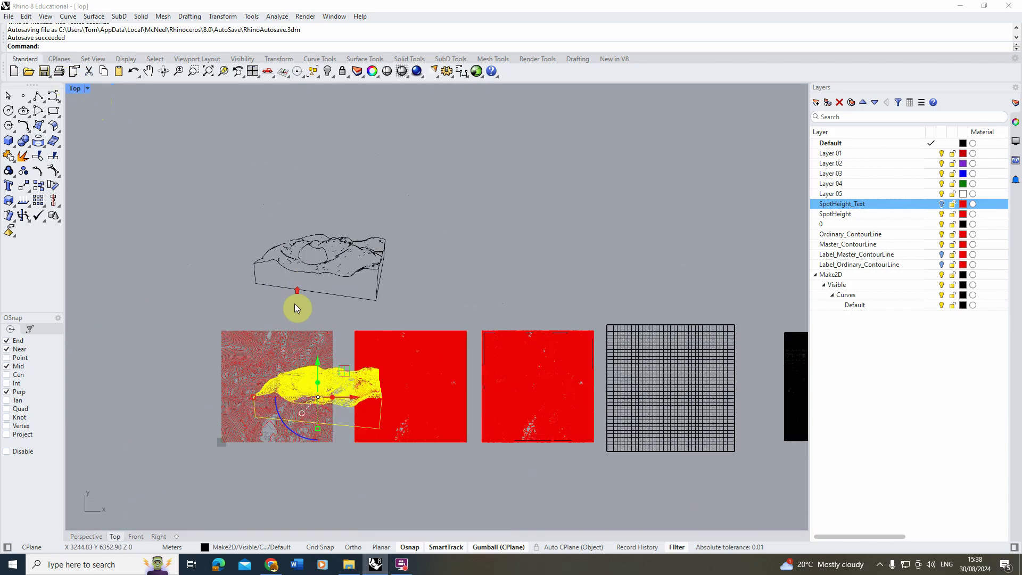
{"action": "left_click_drag", "start_coordinate": [322, 365], "coordinate": [522, 273]}
{"action": "left_click", "coordinate": [399, 212]}
Inspect the contour lines across the hollow and hillsides in the new 2D drawing and compare it with the earlier linework
{"action": "scroll", "coordinate": [441, 269], "scroll_direction": "up", "scroll_amount": 8}
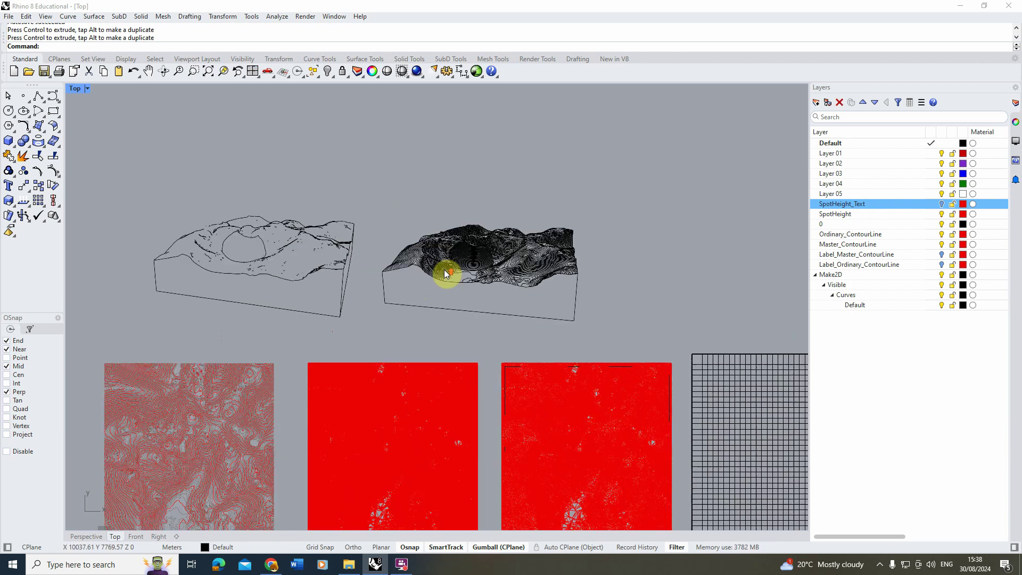
{"action": "scroll", "coordinate": [586, 325], "scroll_direction": "down", "scroll_amount": 5}
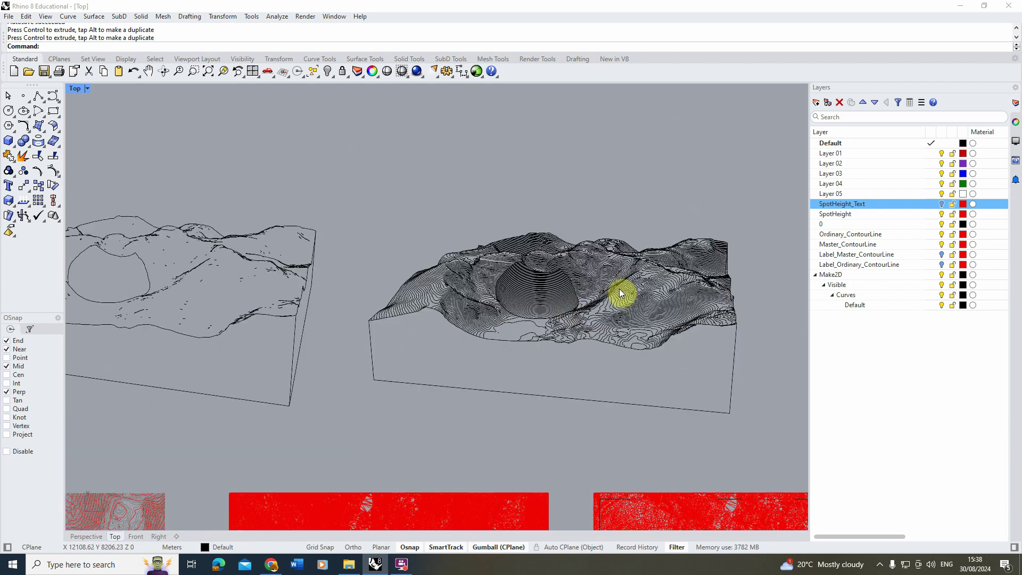
{"action": "scroll", "coordinate": [620, 292], "scroll_direction": "up", "scroll_amount": 3}
{"action": "scroll", "coordinate": [646, 288], "scroll_direction": "up", "scroll_amount": 4}
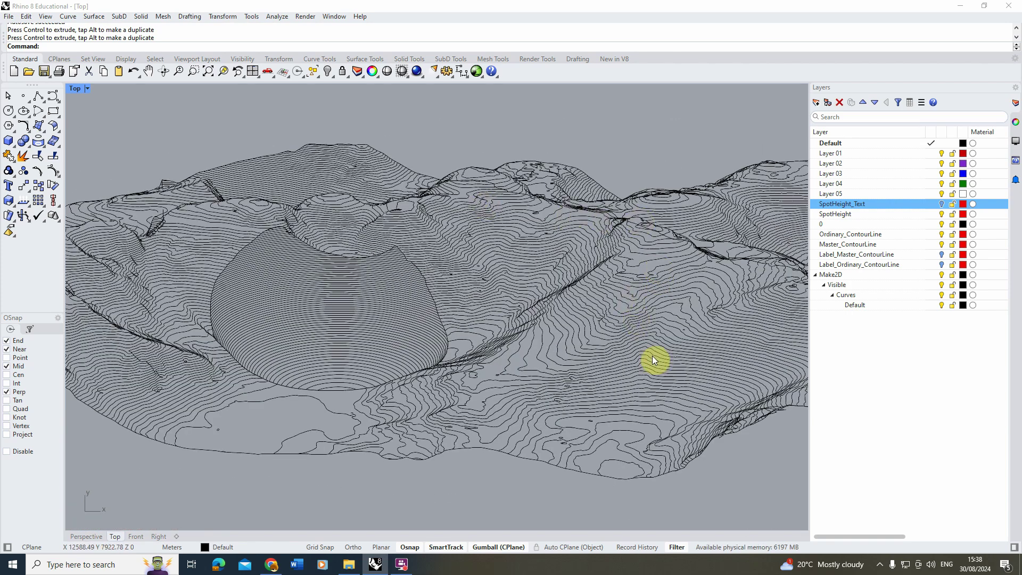
{"action": "scroll", "coordinate": [653, 356], "scroll_direction": "down", "scroll_amount": 3}
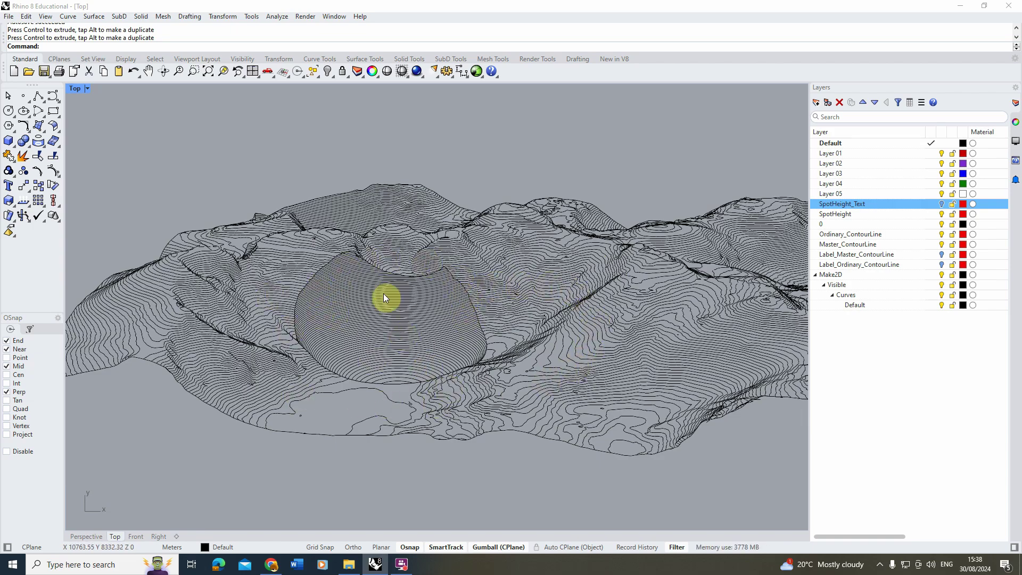
{"action": "scroll", "coordinate": [378, 293], "scroll_direction": "down", "scroll_amount": 3}
{"action": "scroll", "coordinate": [394, 247], "scroll_direction": "up", "scroll_amount": 5}
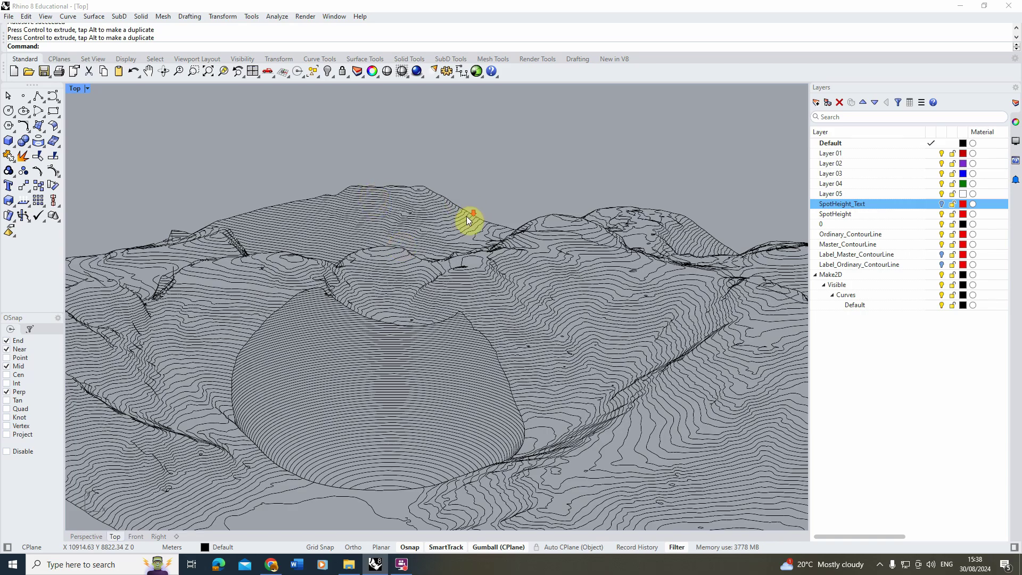
{"action": "scroll", "coordinate": [577, 319], "scroll_direction": "down", "scroll_amount": 3}
{"action": "scroll", "coordinate": [166, 286], "scroll_direction": "up", "scroll_amount": 3}
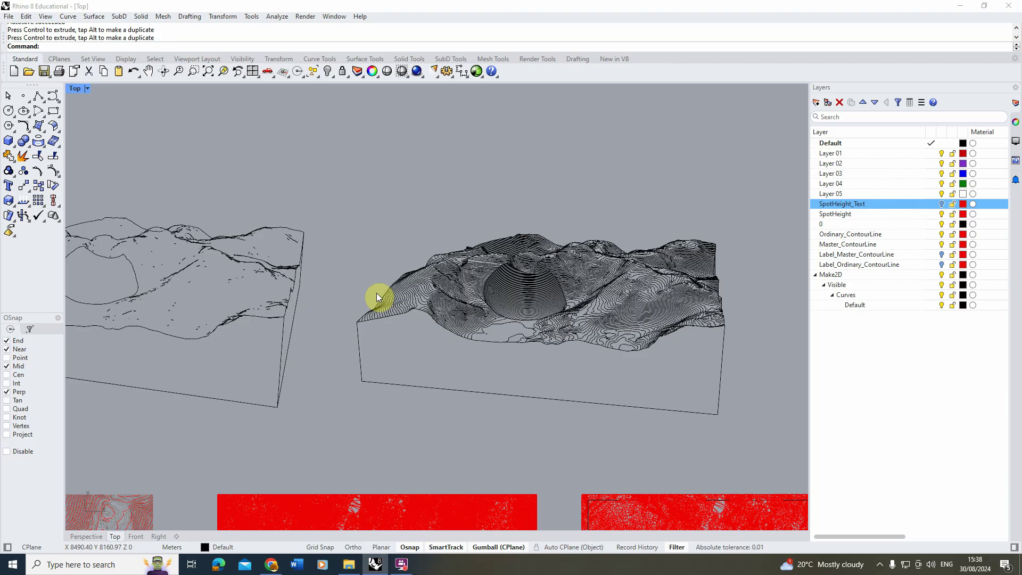
Review the row of terrain versions in the Perspective view, from the imported contours to the contoured block and 2D drawings
{"action": "double_click", "coordinate": [77, 89]}
{"action": "left_click", "coordinate": [457, 90]}
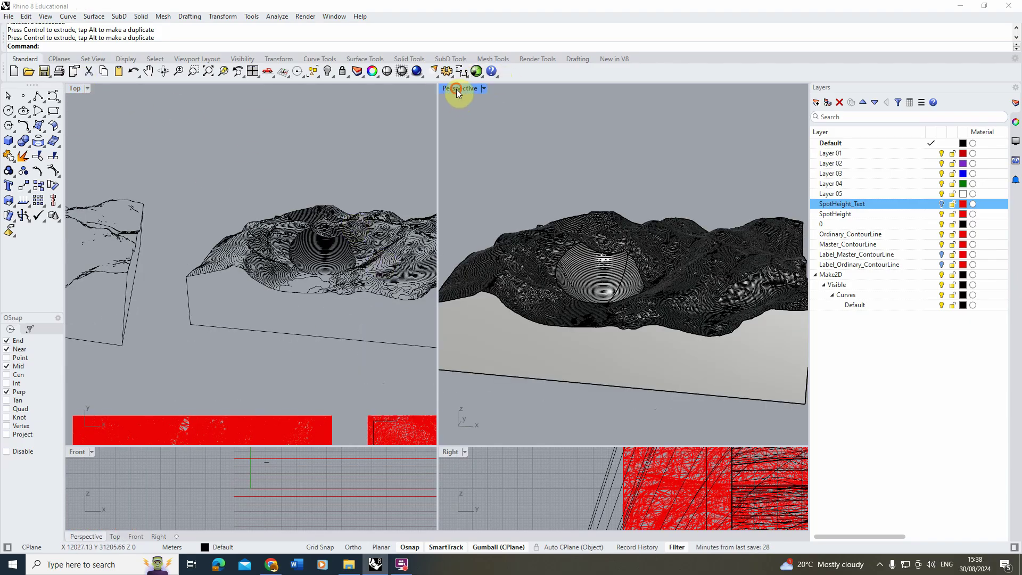
{"action": "double_click", "coordinate": [457, 89]}
{"action": "scroll", "coordinate": [360, 302], "scroll_direction": "down", "scroll_amount": 3}
{"action": "scroll", "coordinate": [360, 303], "scroll_direction": "down", "scroll_amount": 3}
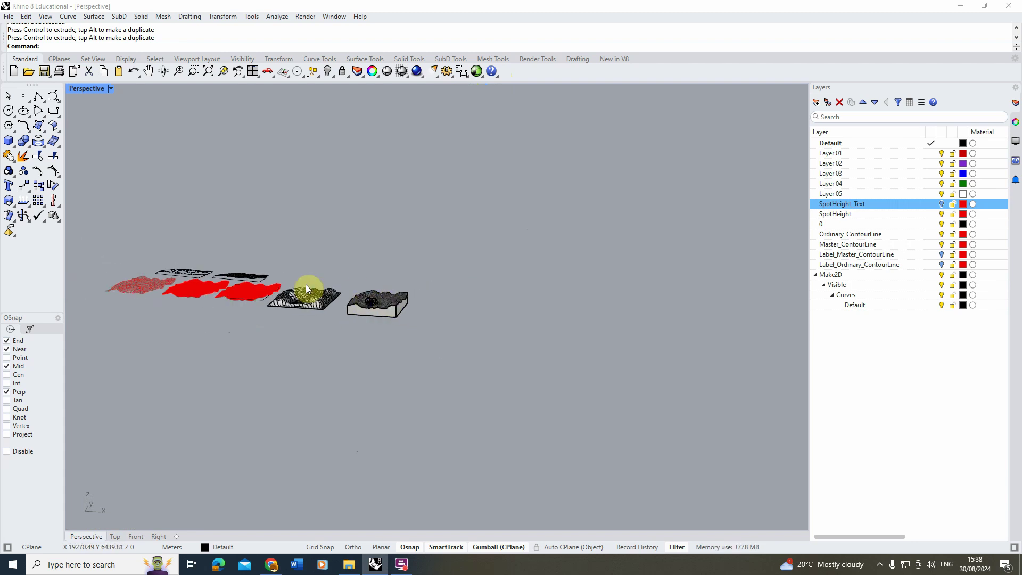
{"action": "scroll", "coordinate": [129, 249], "scroll_direction": "up", "scroll_amount": 5}
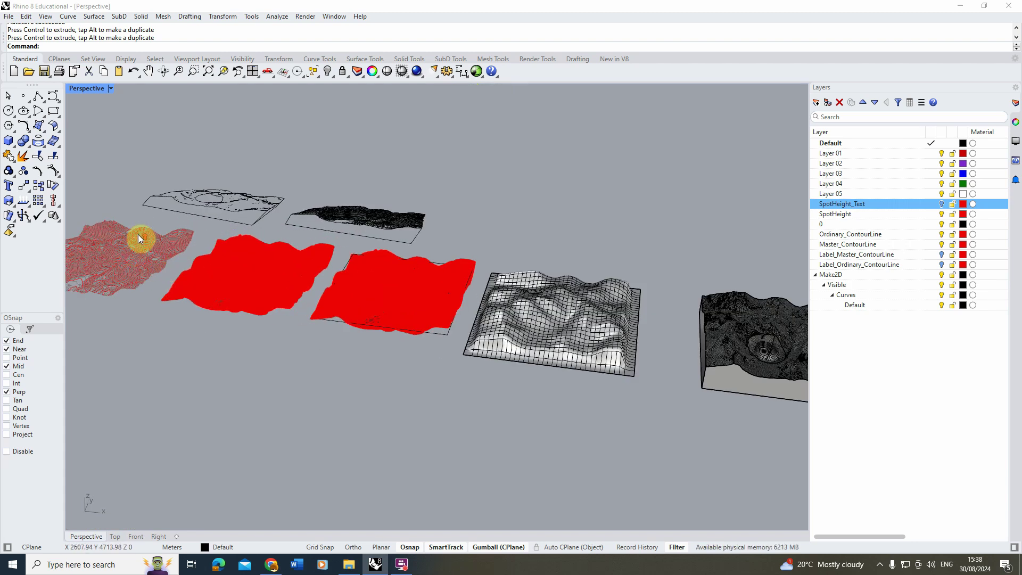
{"action": "scroll", "coordinate": [138, 235], "scroll_direction": "up", "scroll_amount": 3}
{"action": "scroll", "coordinate": [108, 263], "scroll_direction": "down", "scroll_amount": 5}
{"action": "scroll", "coordinate": [434, 320], "scroll_direction": "up", "scroll_amount": 8}
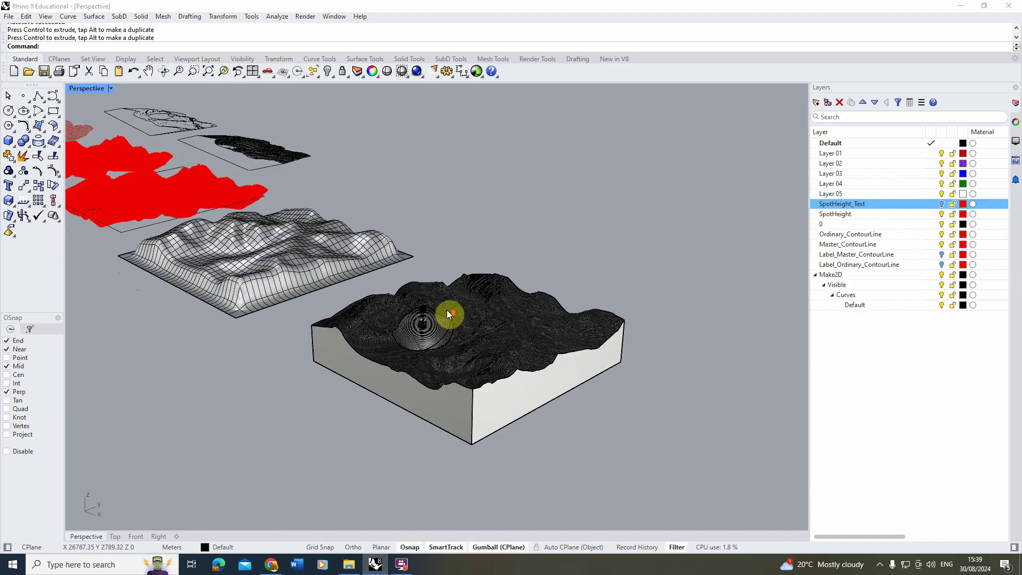